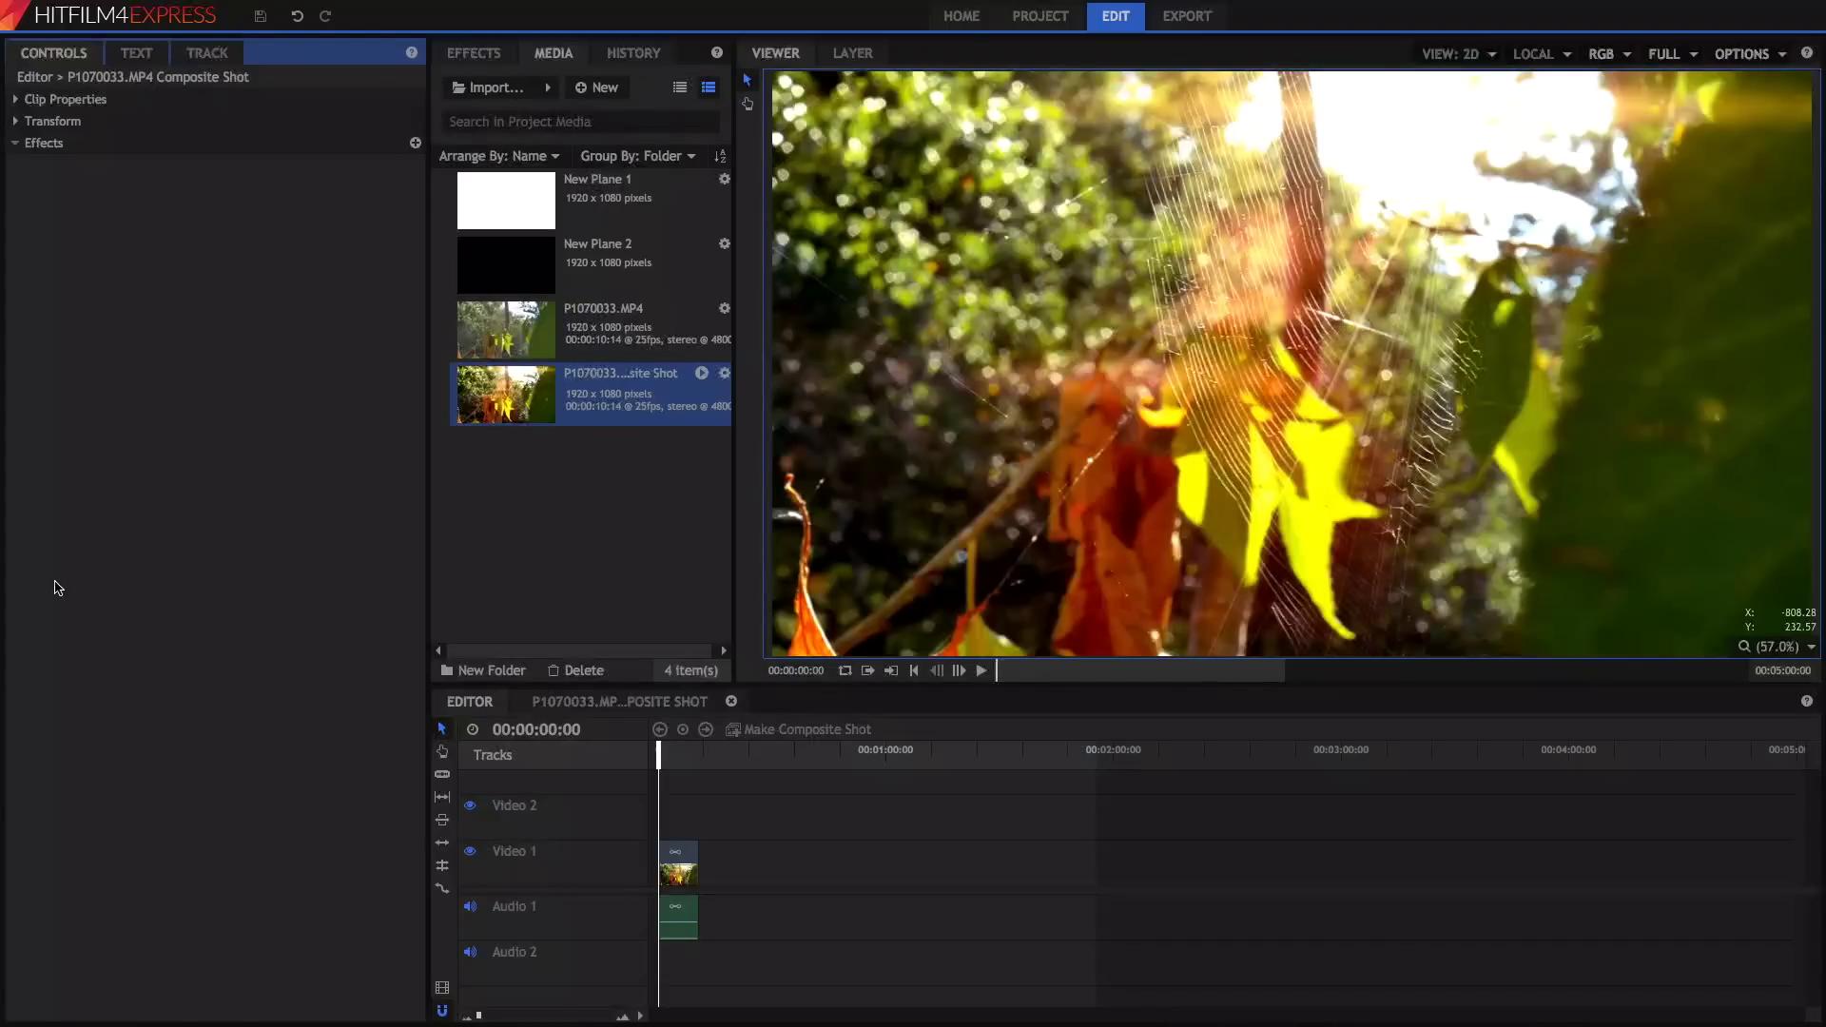
Step: Open the P1070033.MP4 composite shot timeline, glance at layer 2's properties, and view export settings
click(603, 700)
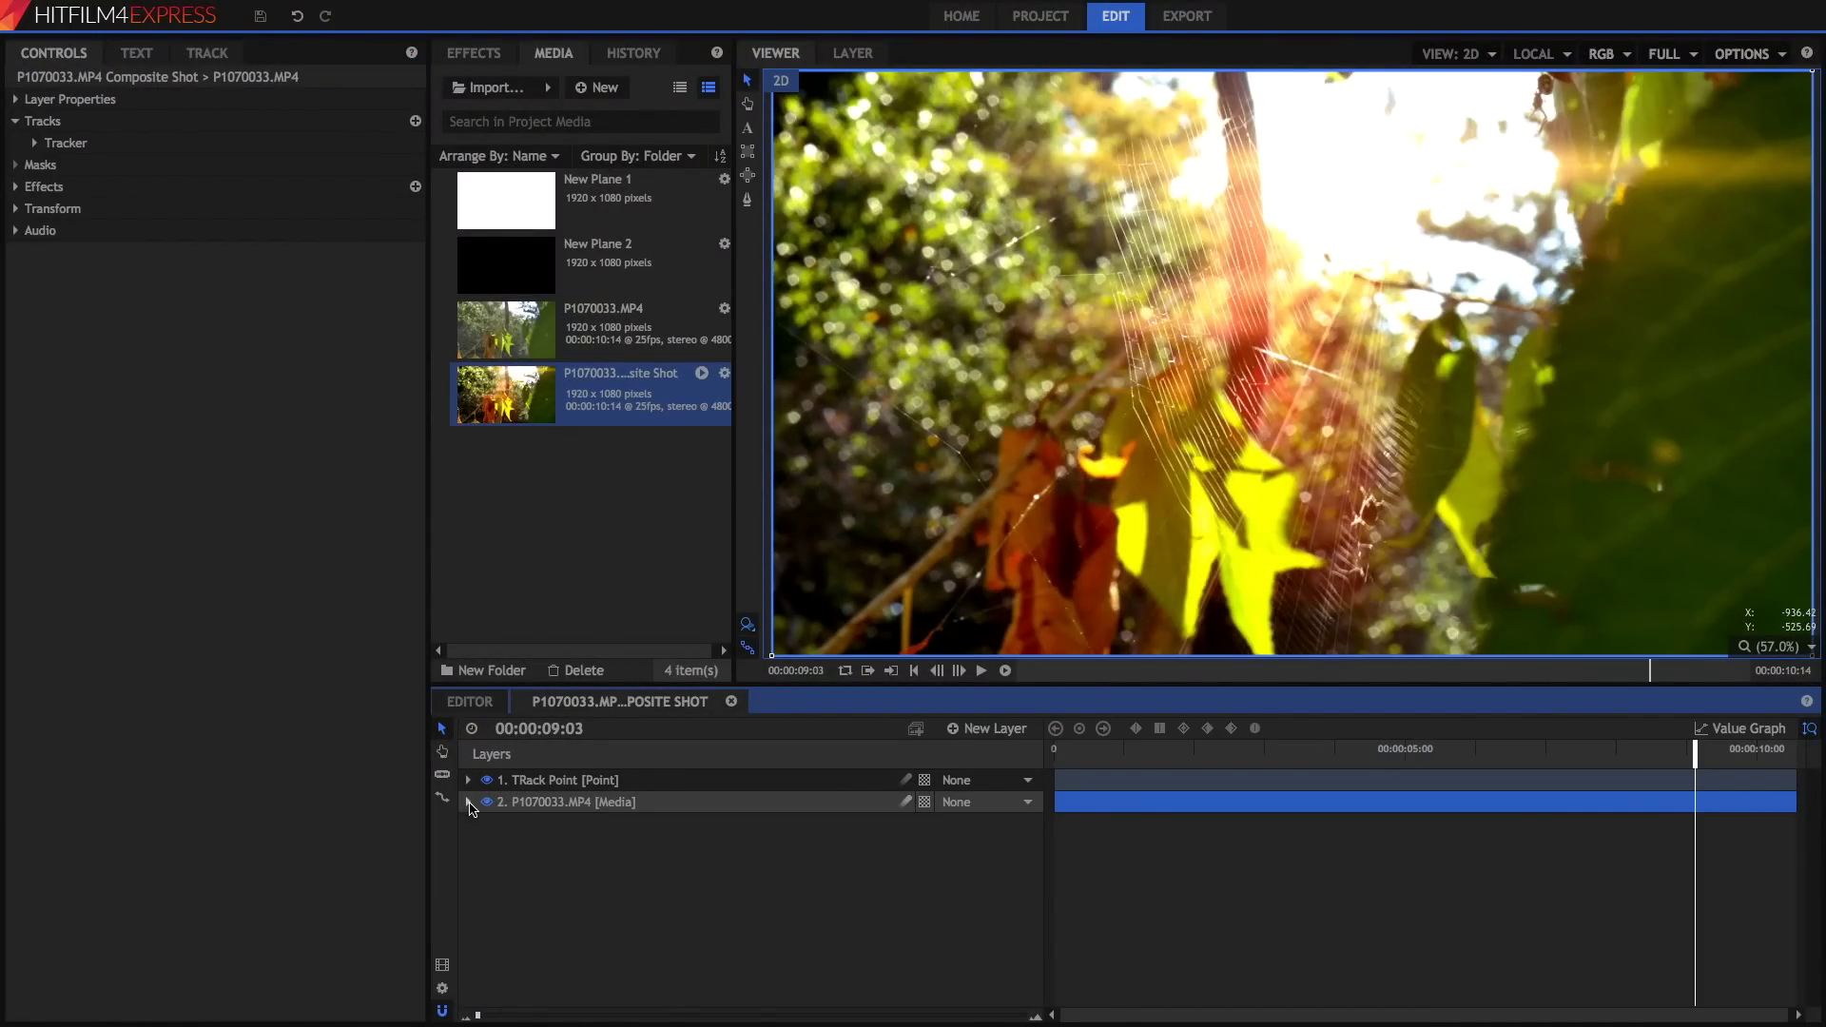
click(468, 803)
click(467, 803)
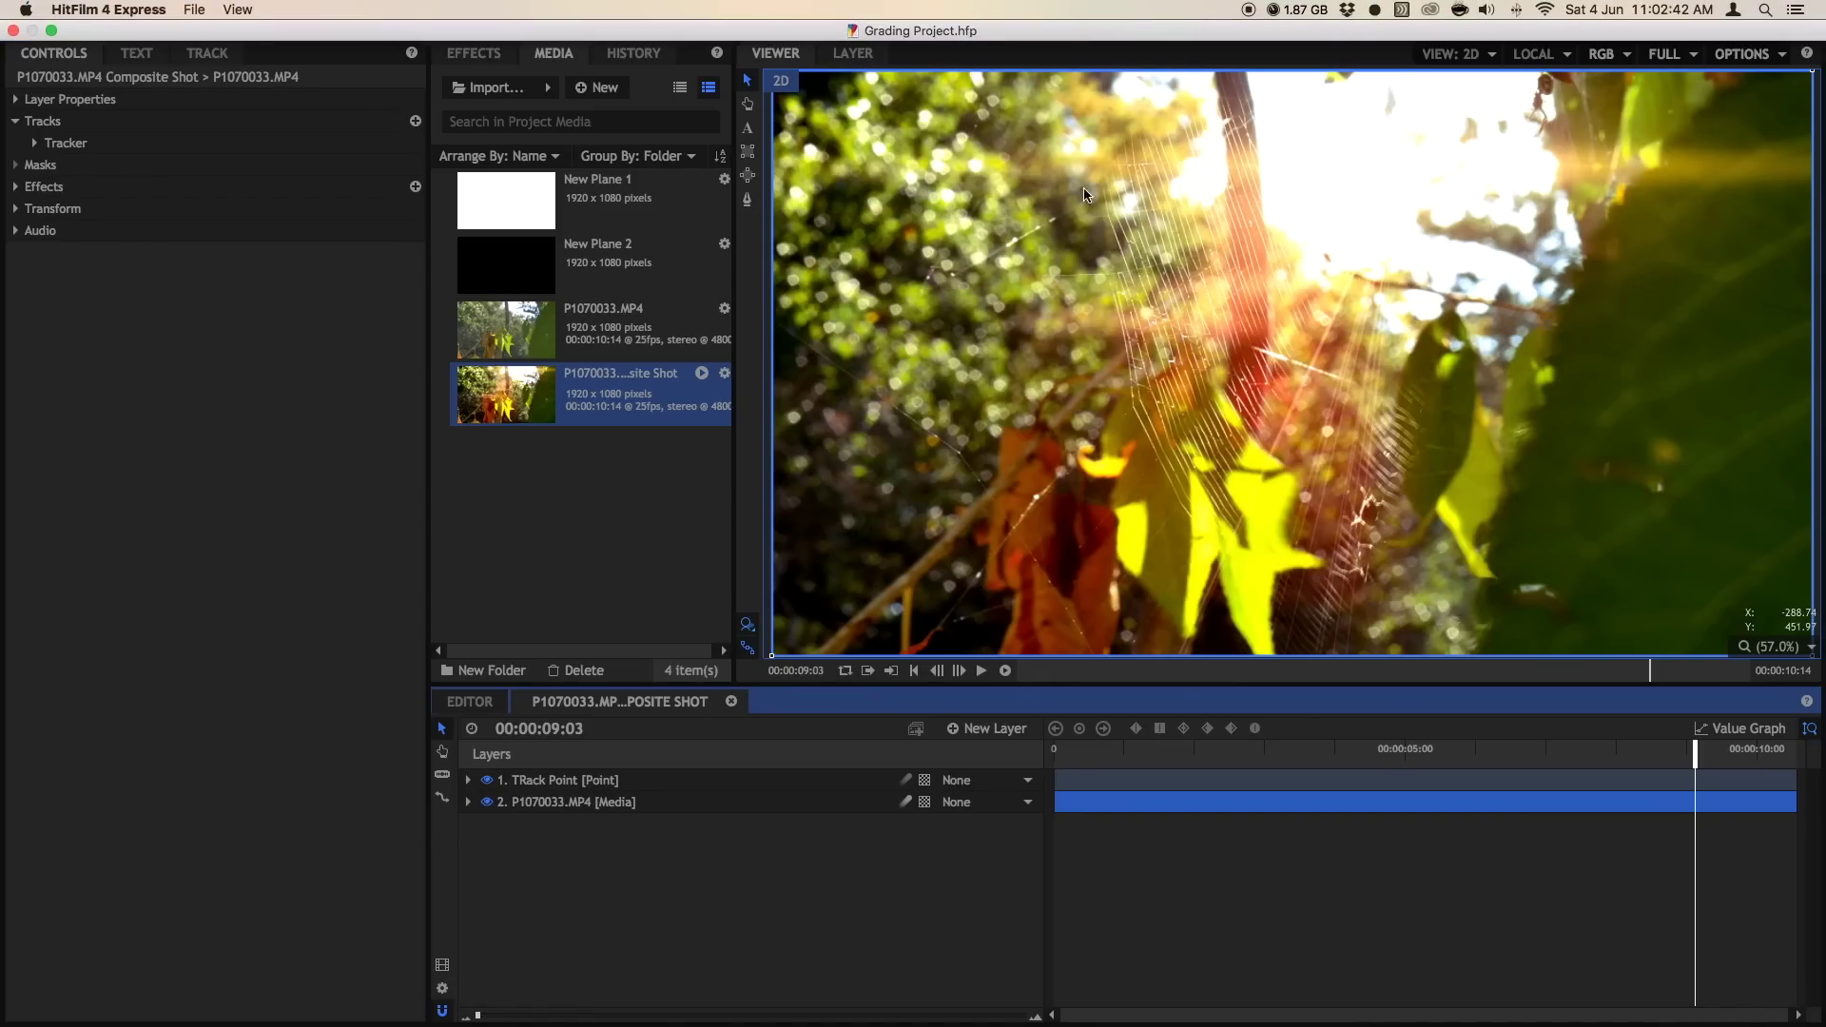
click(1187, 17)
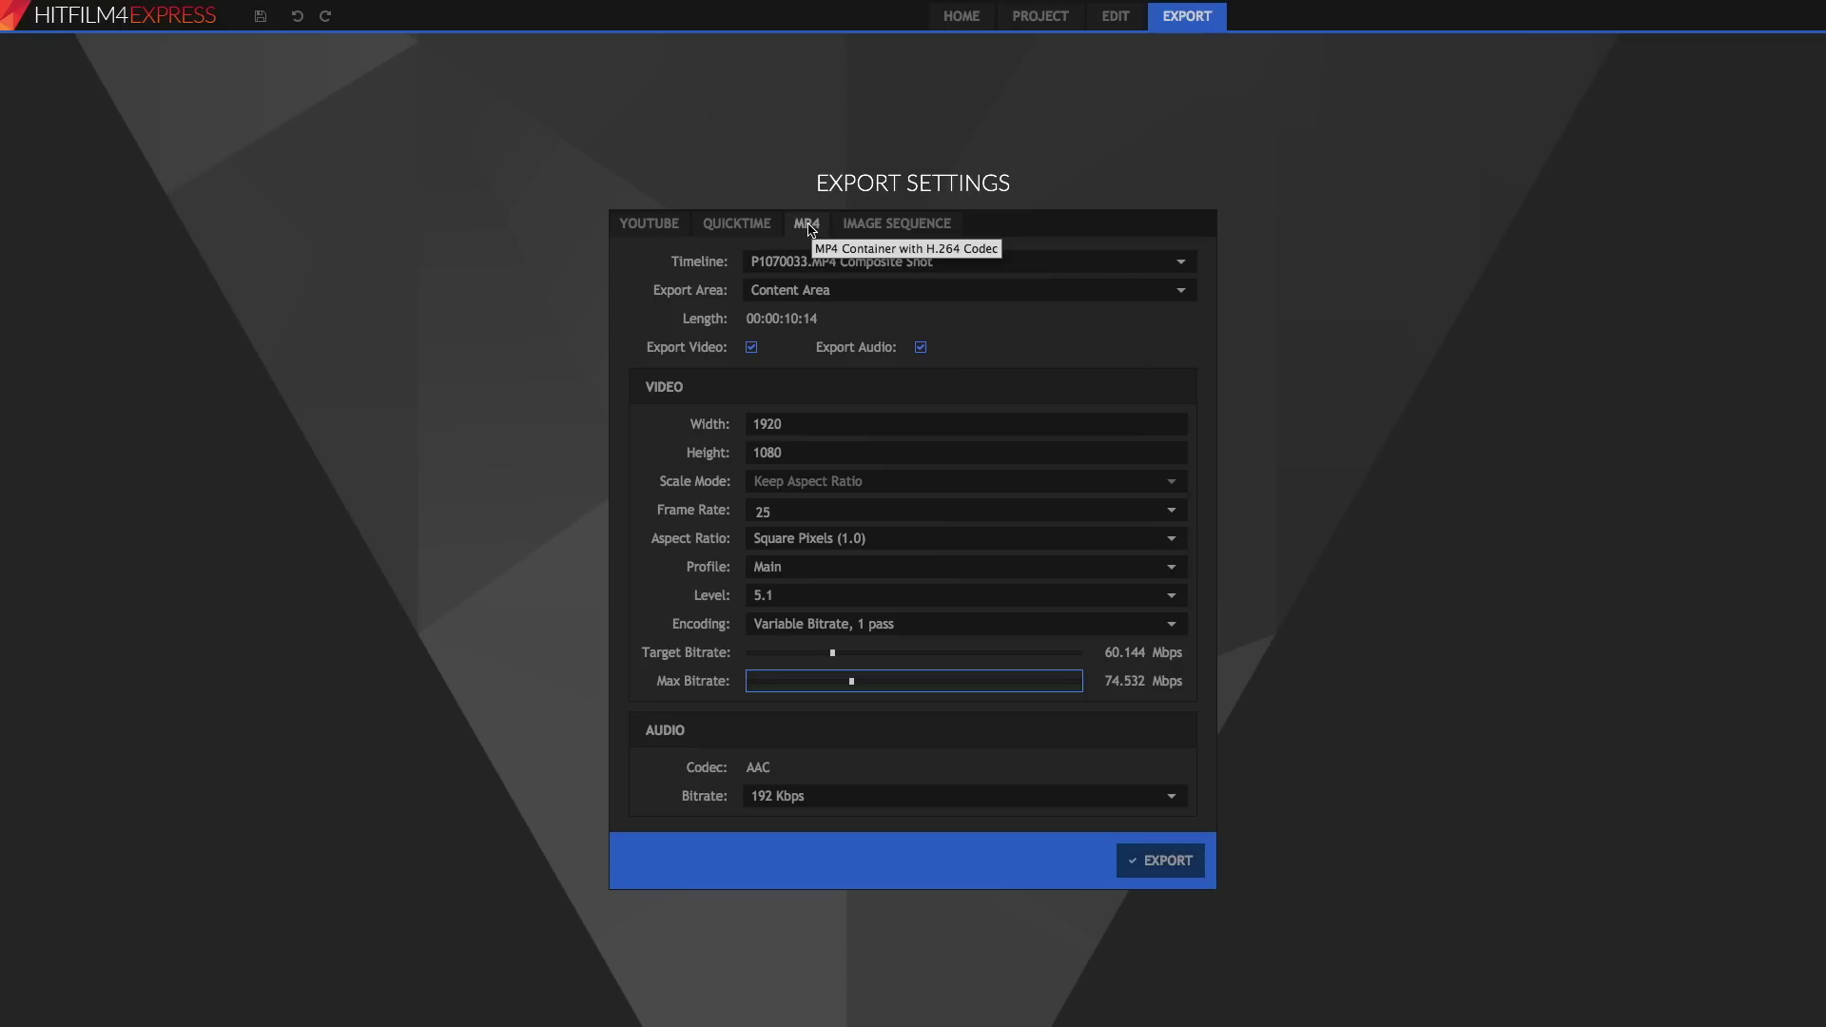
Step: Compare the Editor and composite shot timelines for export, keeping the P1070033.MP4 Composite Shot
click(816, 274)
click(815, 263)
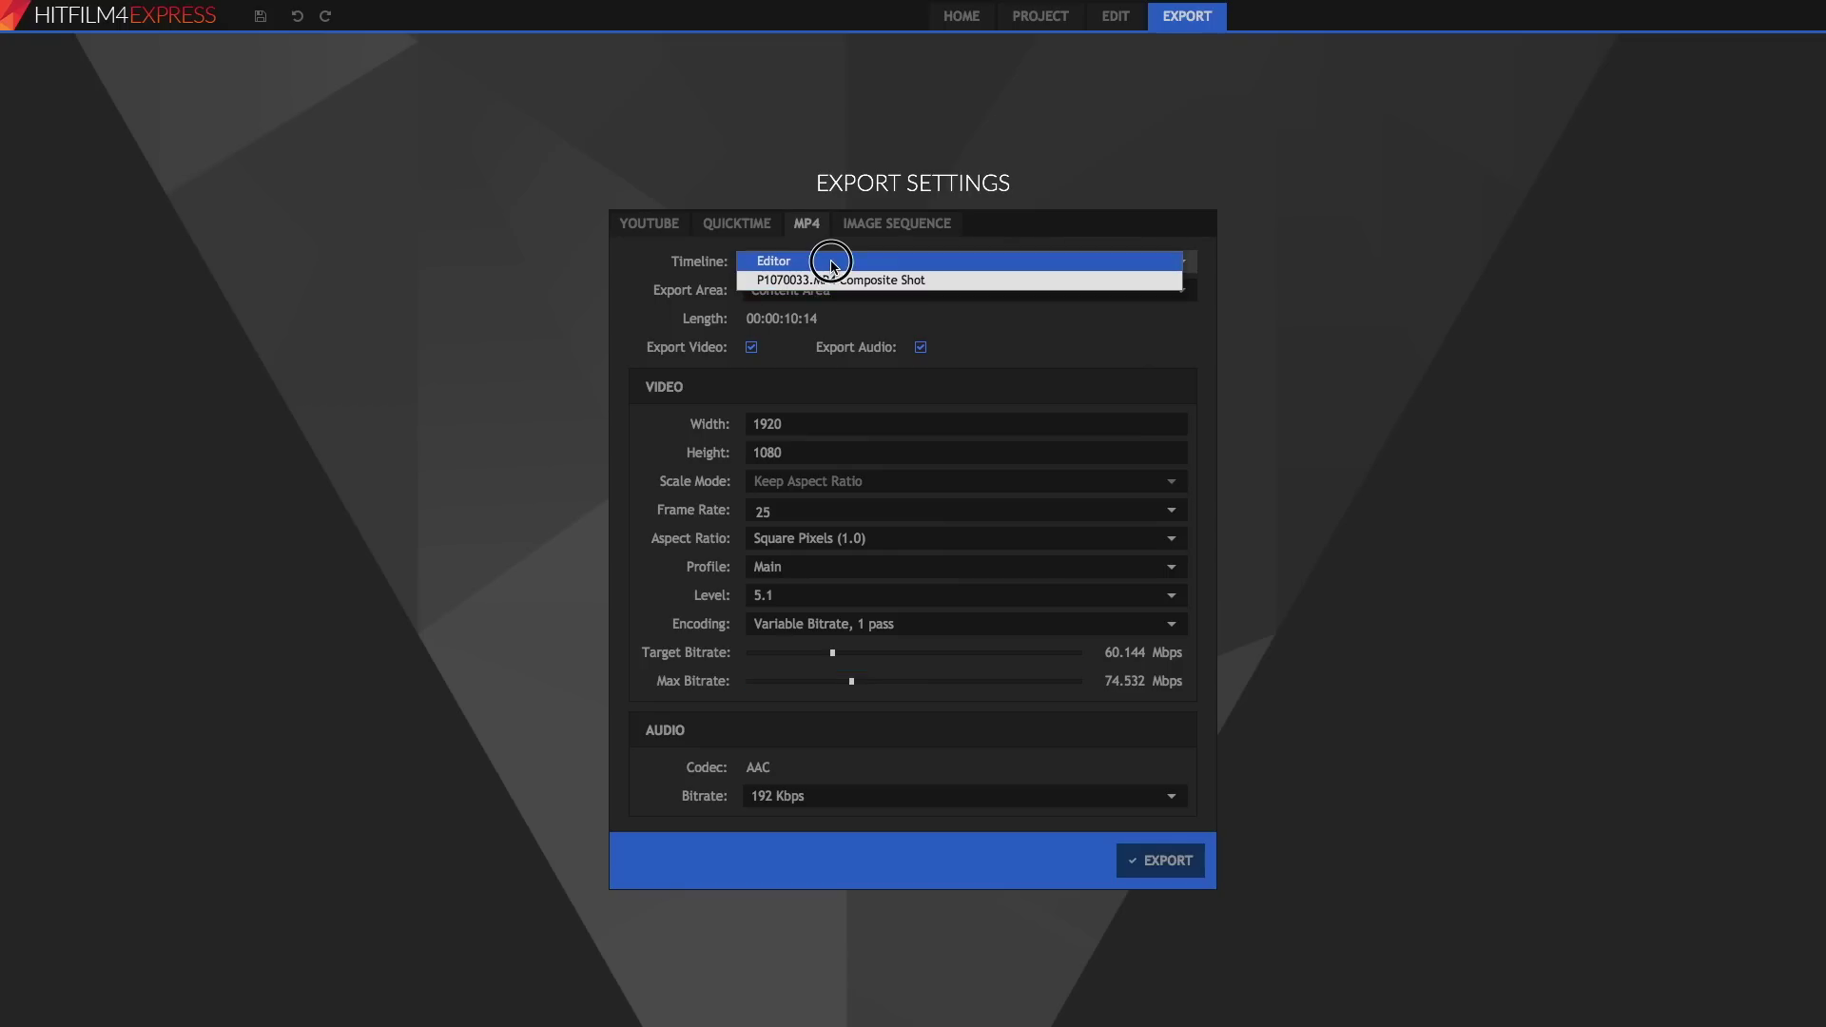
click(816, 270)
click(816, 280)
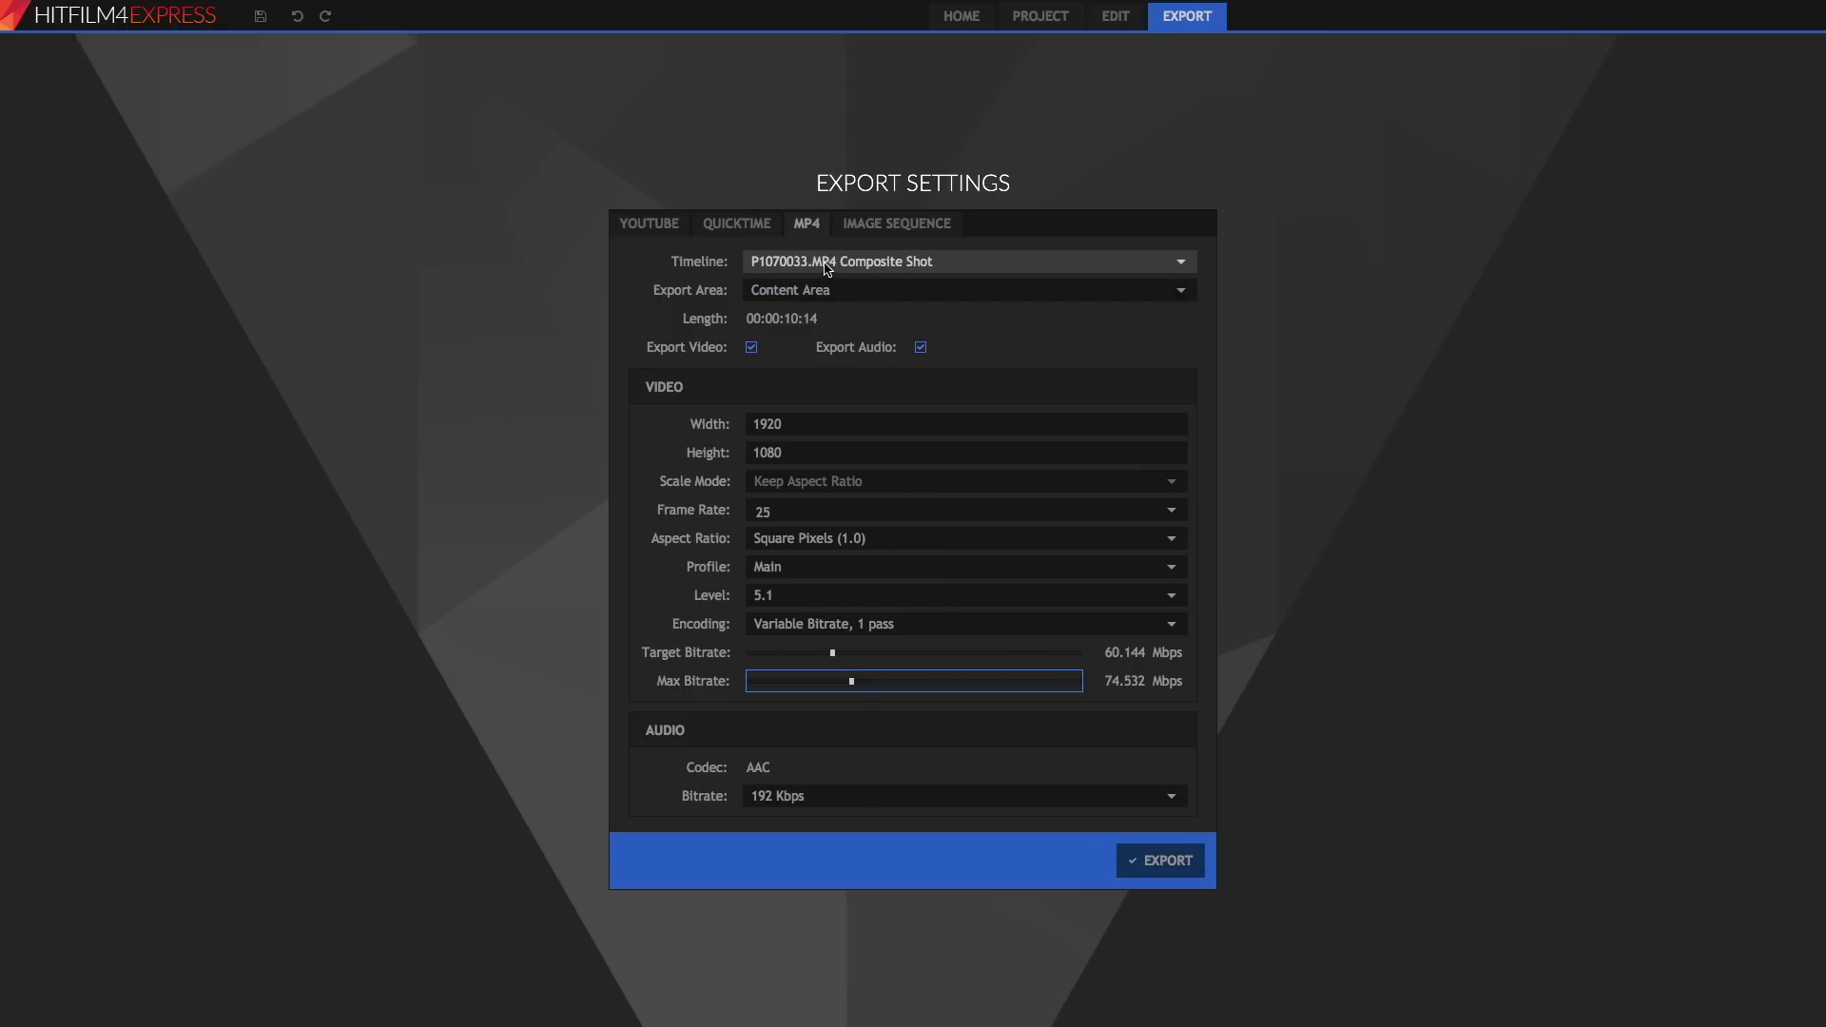
click(826, 291)
click(826, 290)
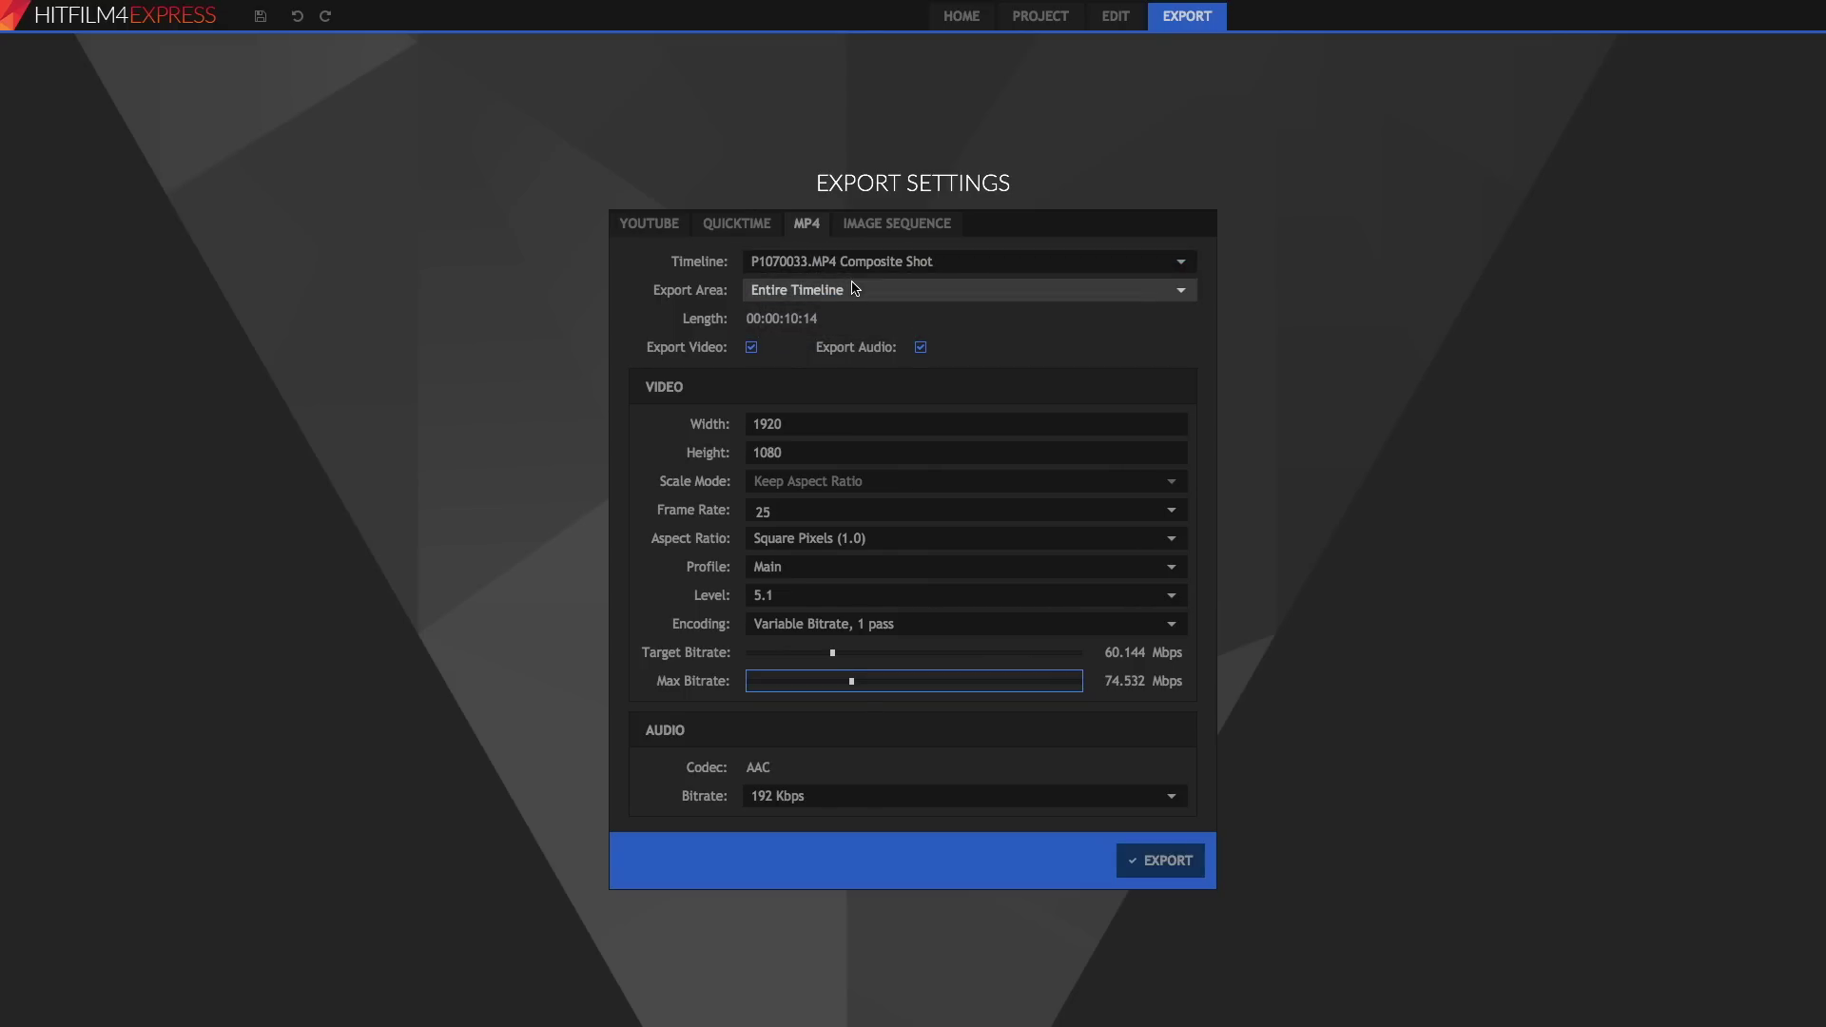
click(848, 267)
click(845, 257)
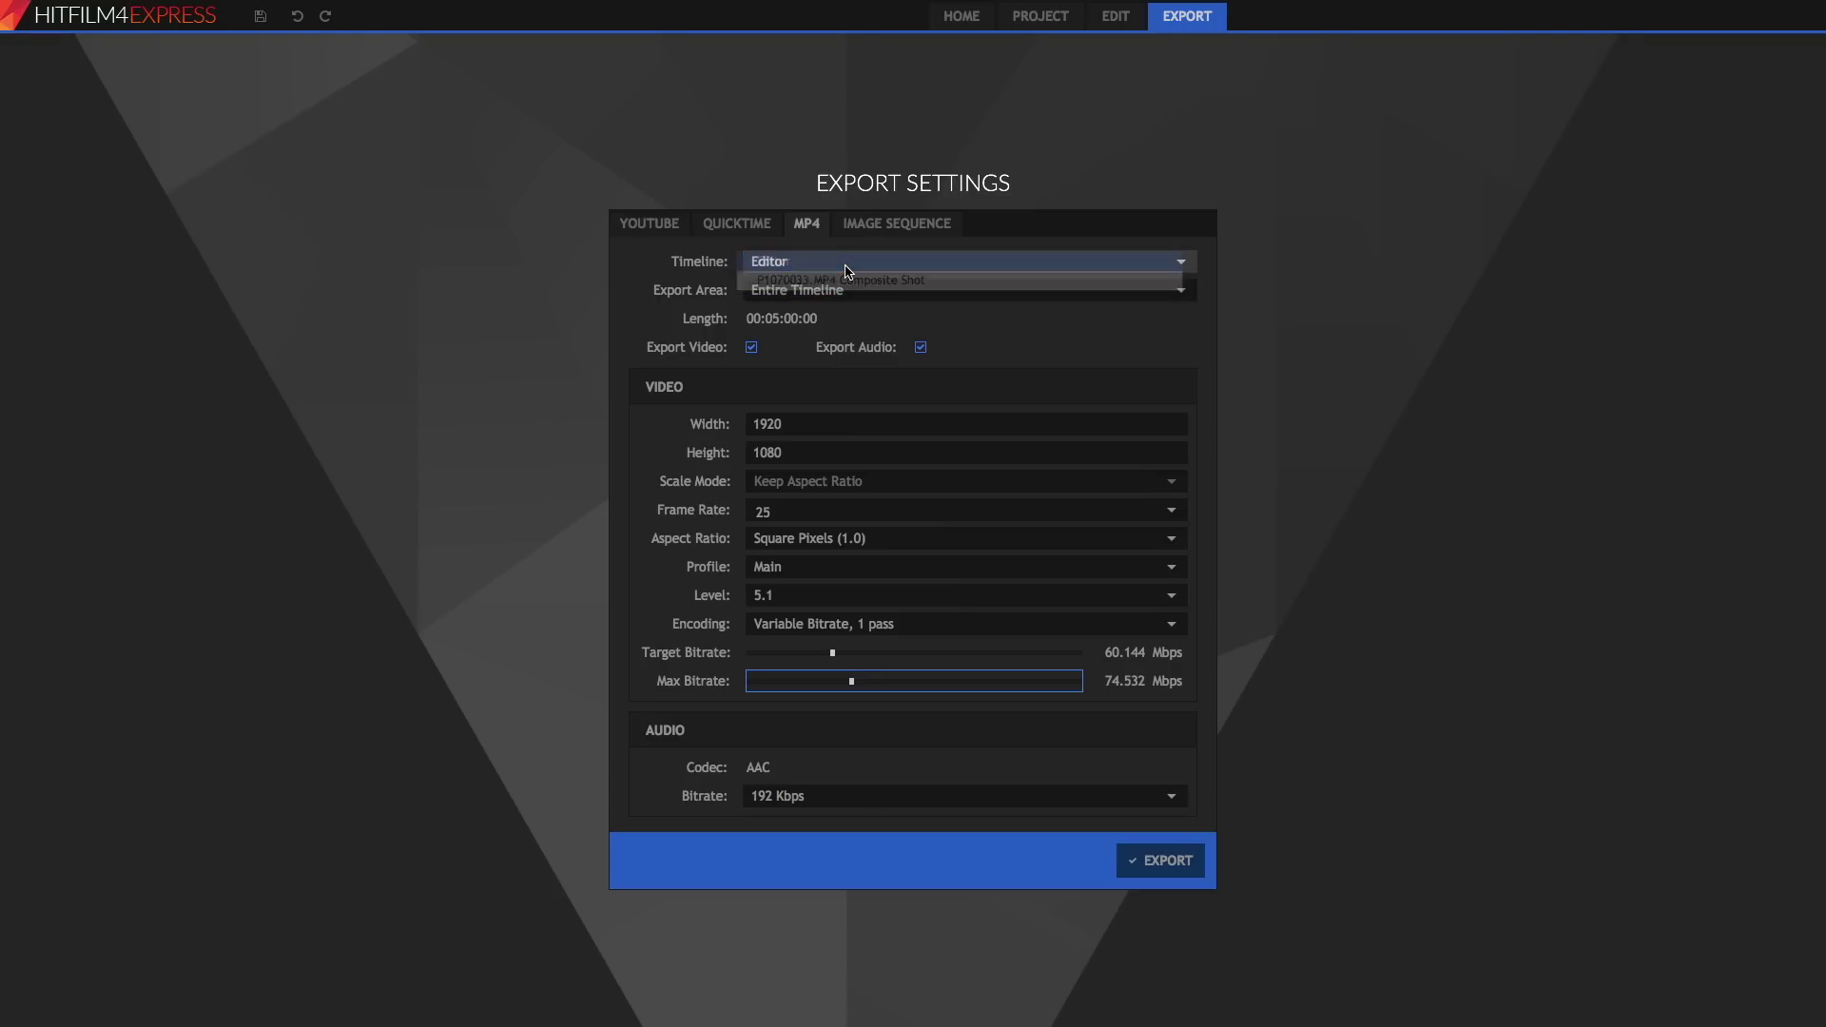
click(844, 268)
click(842, 278)
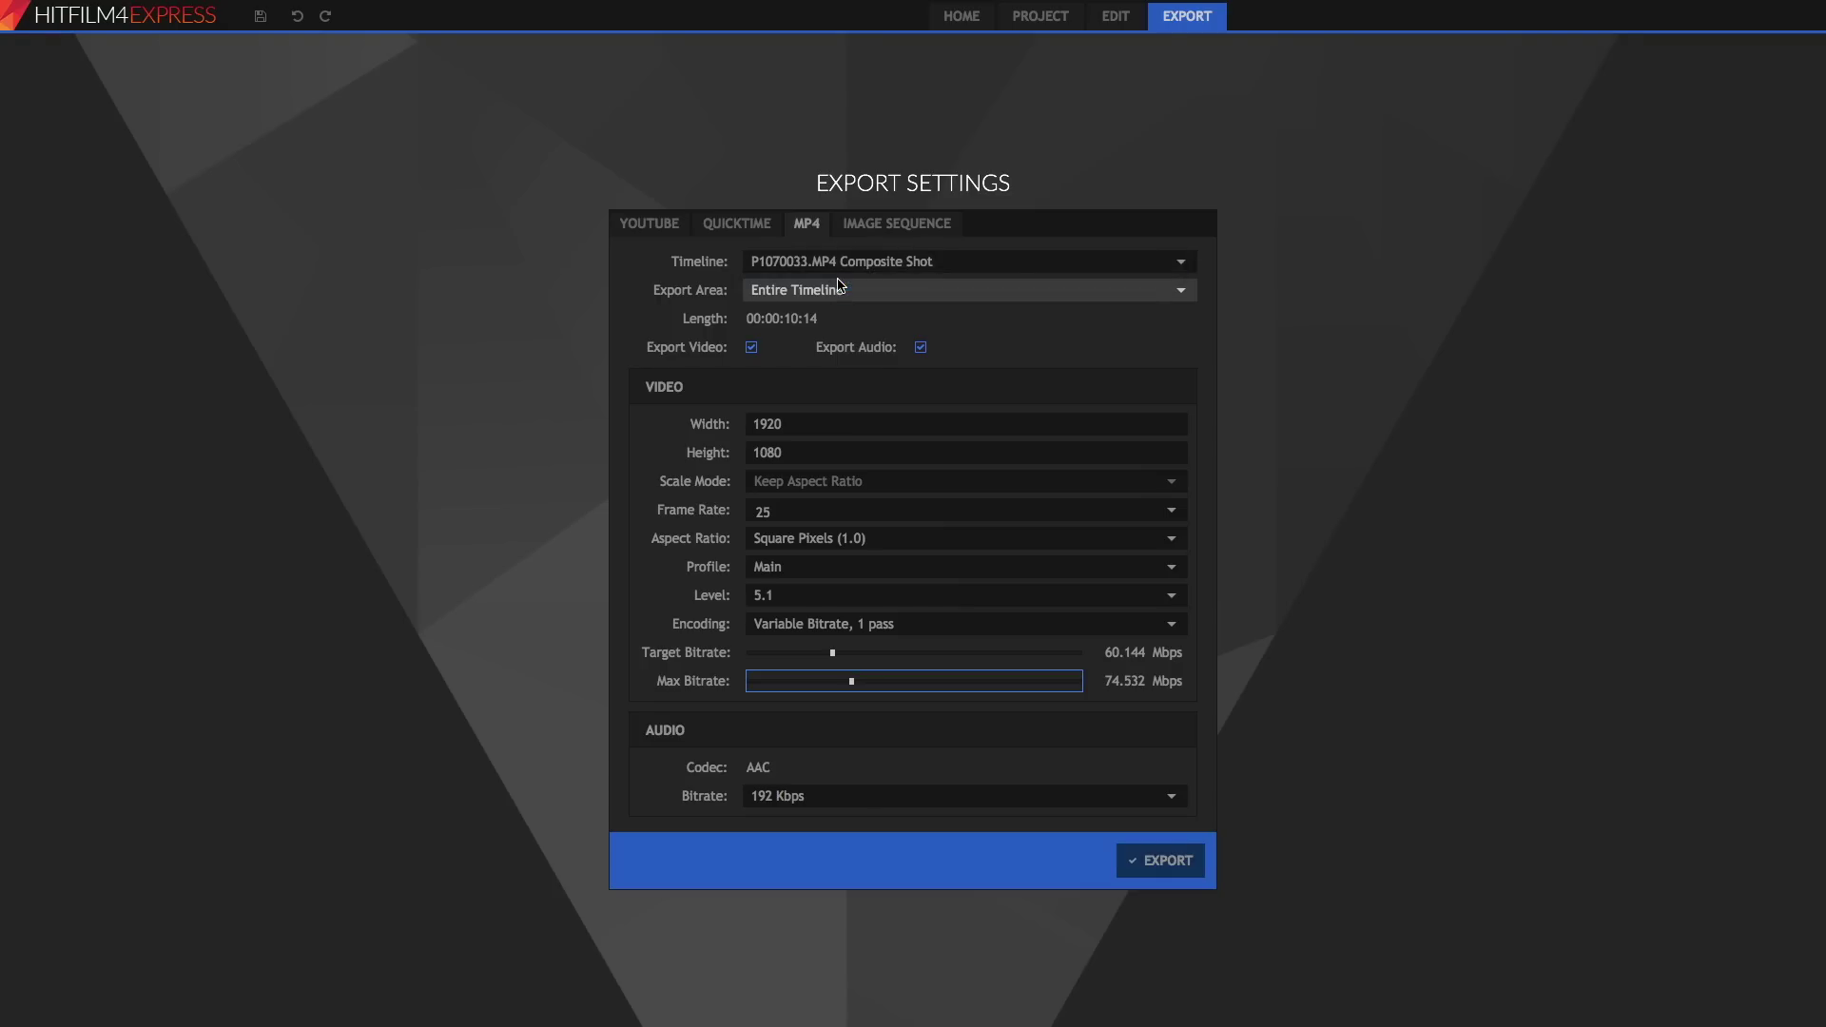
Step: Set the export area to Work Area instead of Content Area, then go back to Edit
click(835, 290)
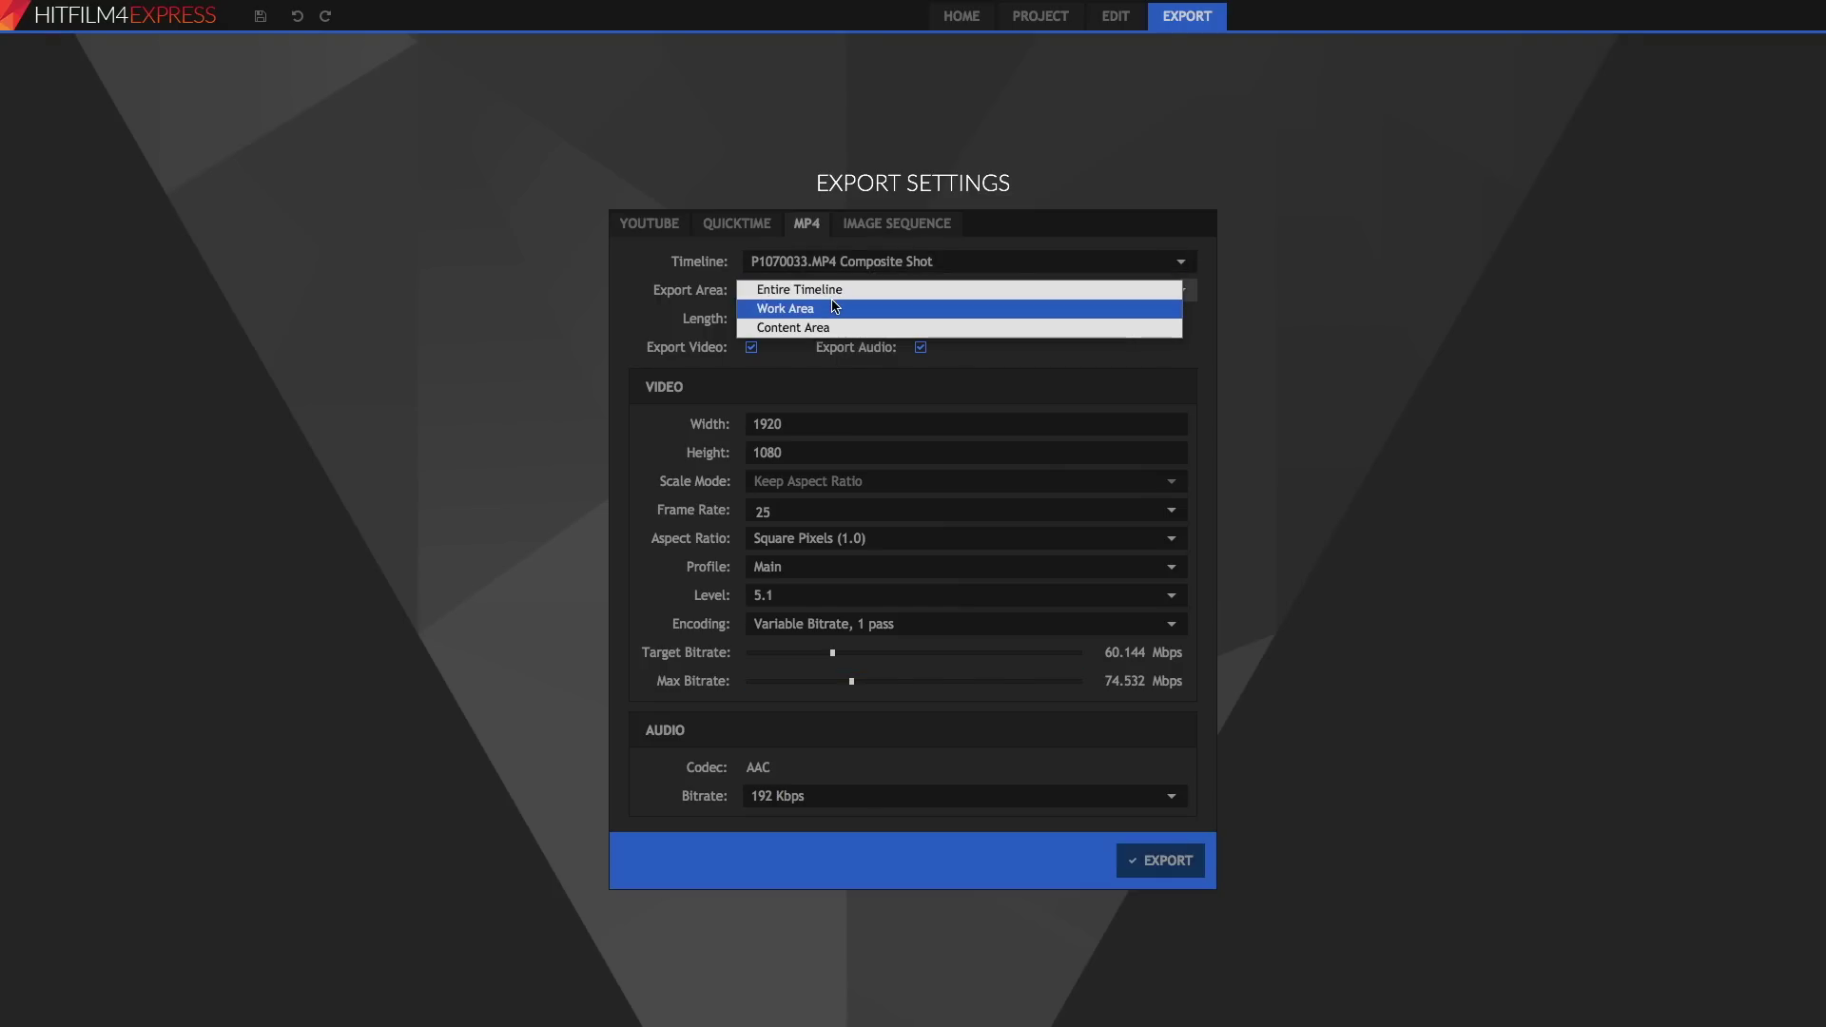
click(835, 328)
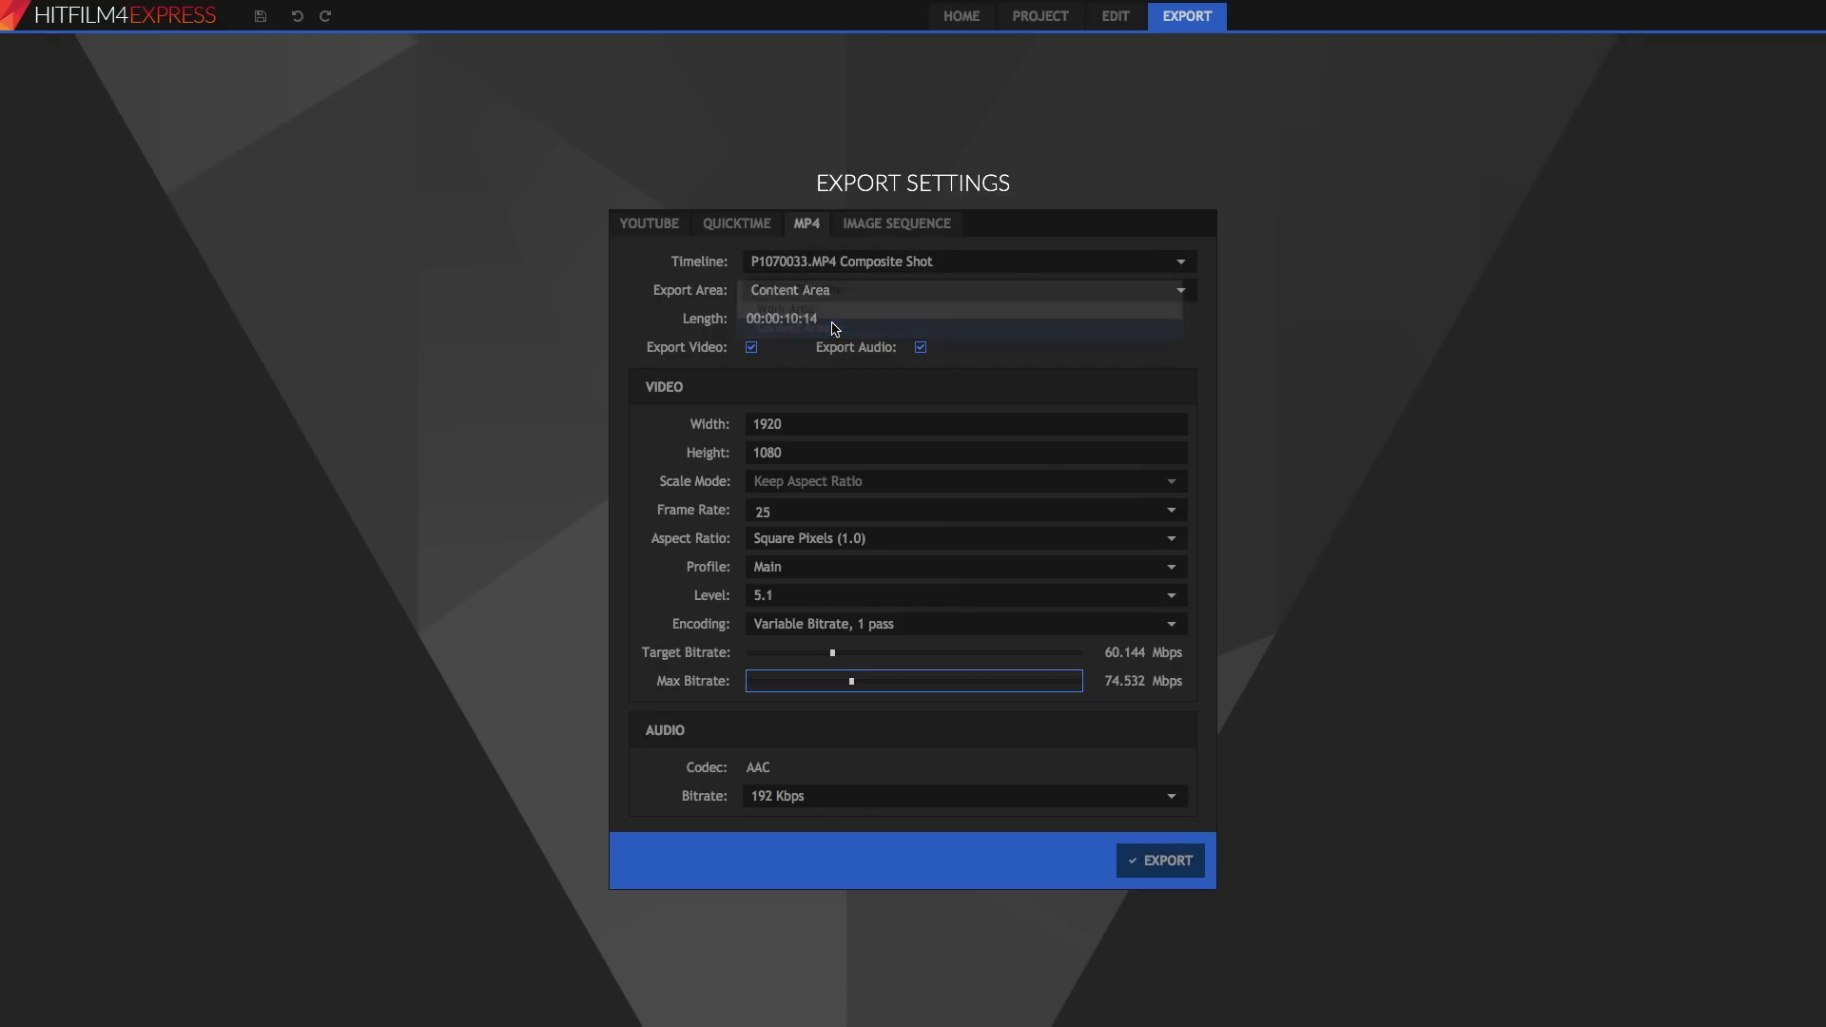
click(865, 286)
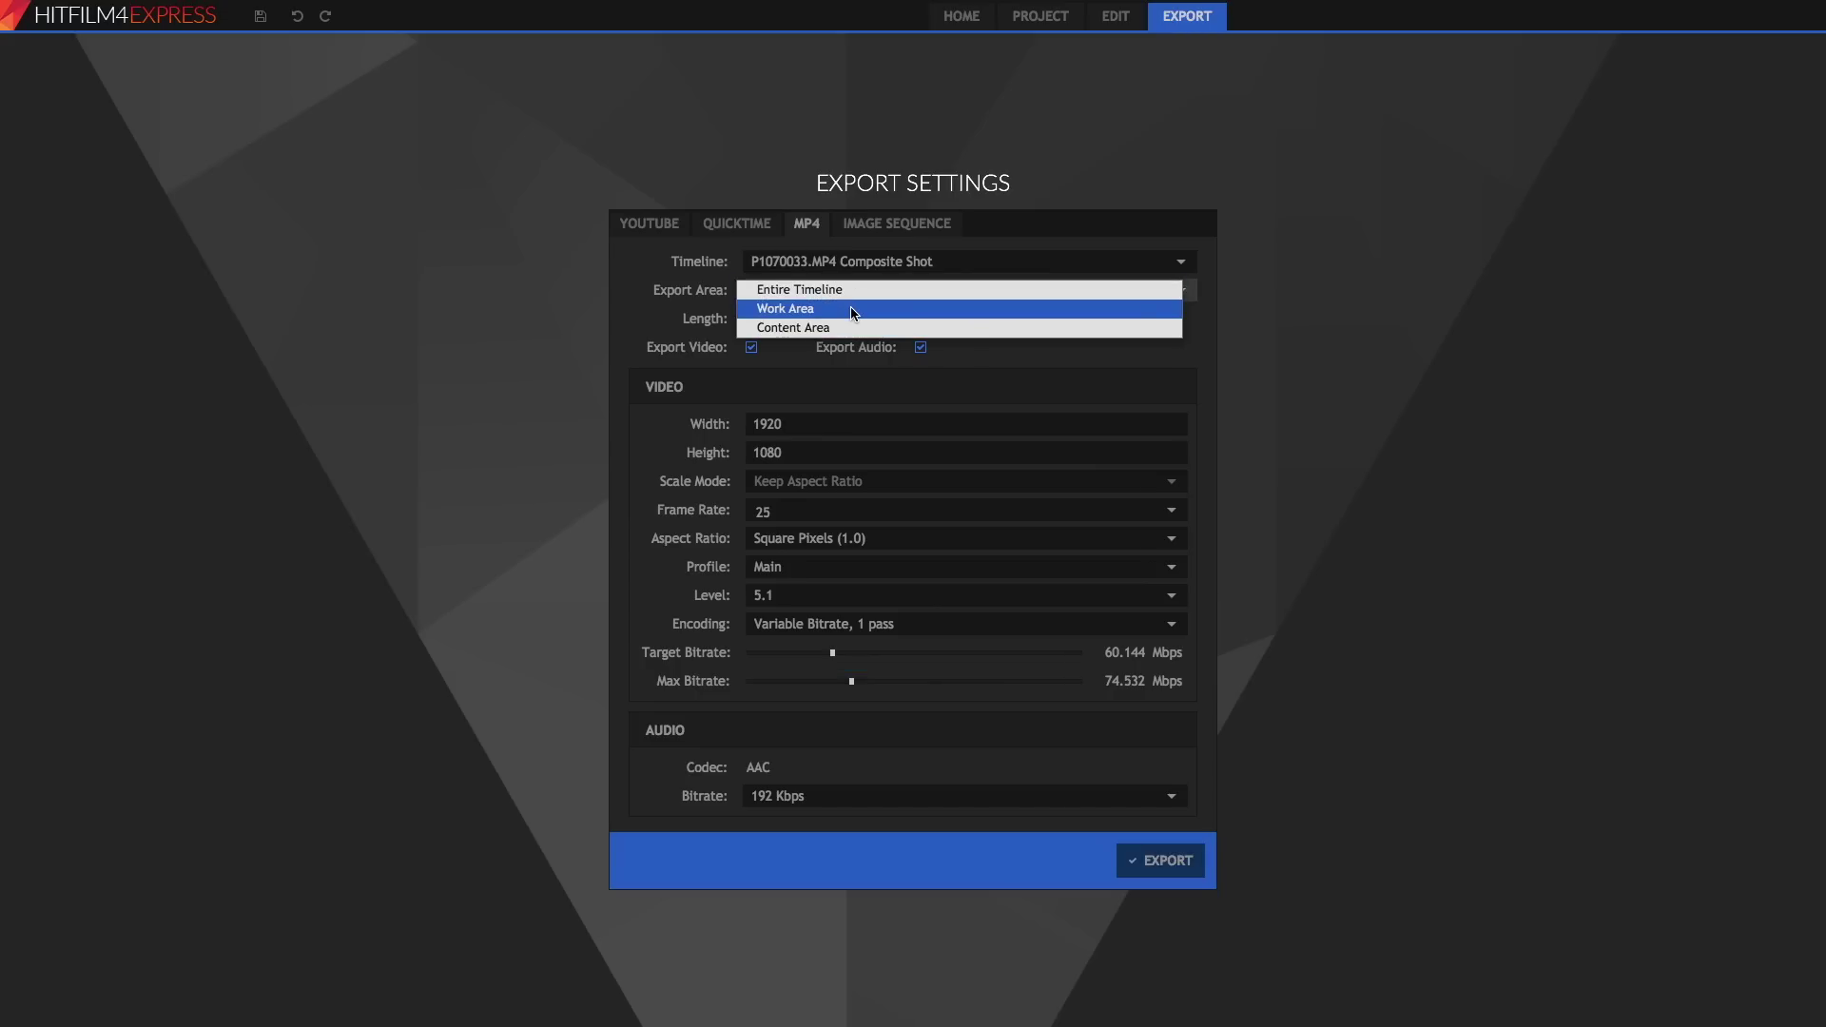
click(860, 305)
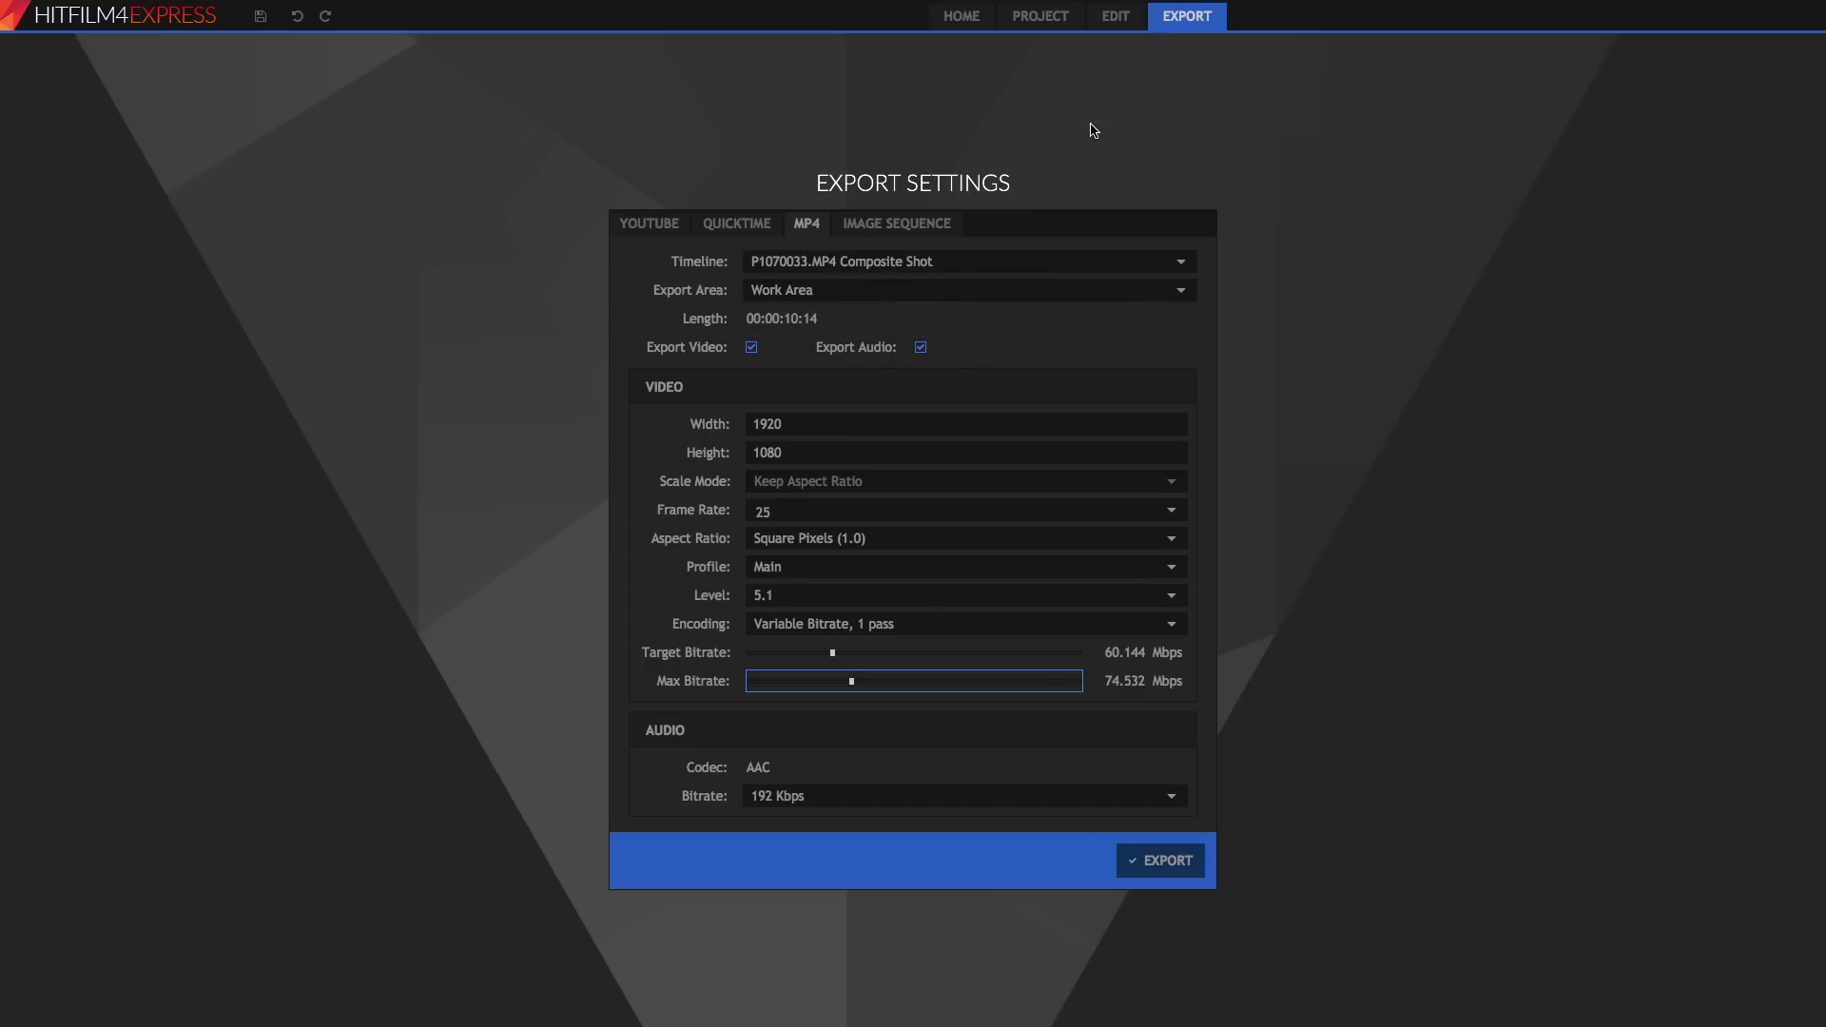
click(1120, 26)
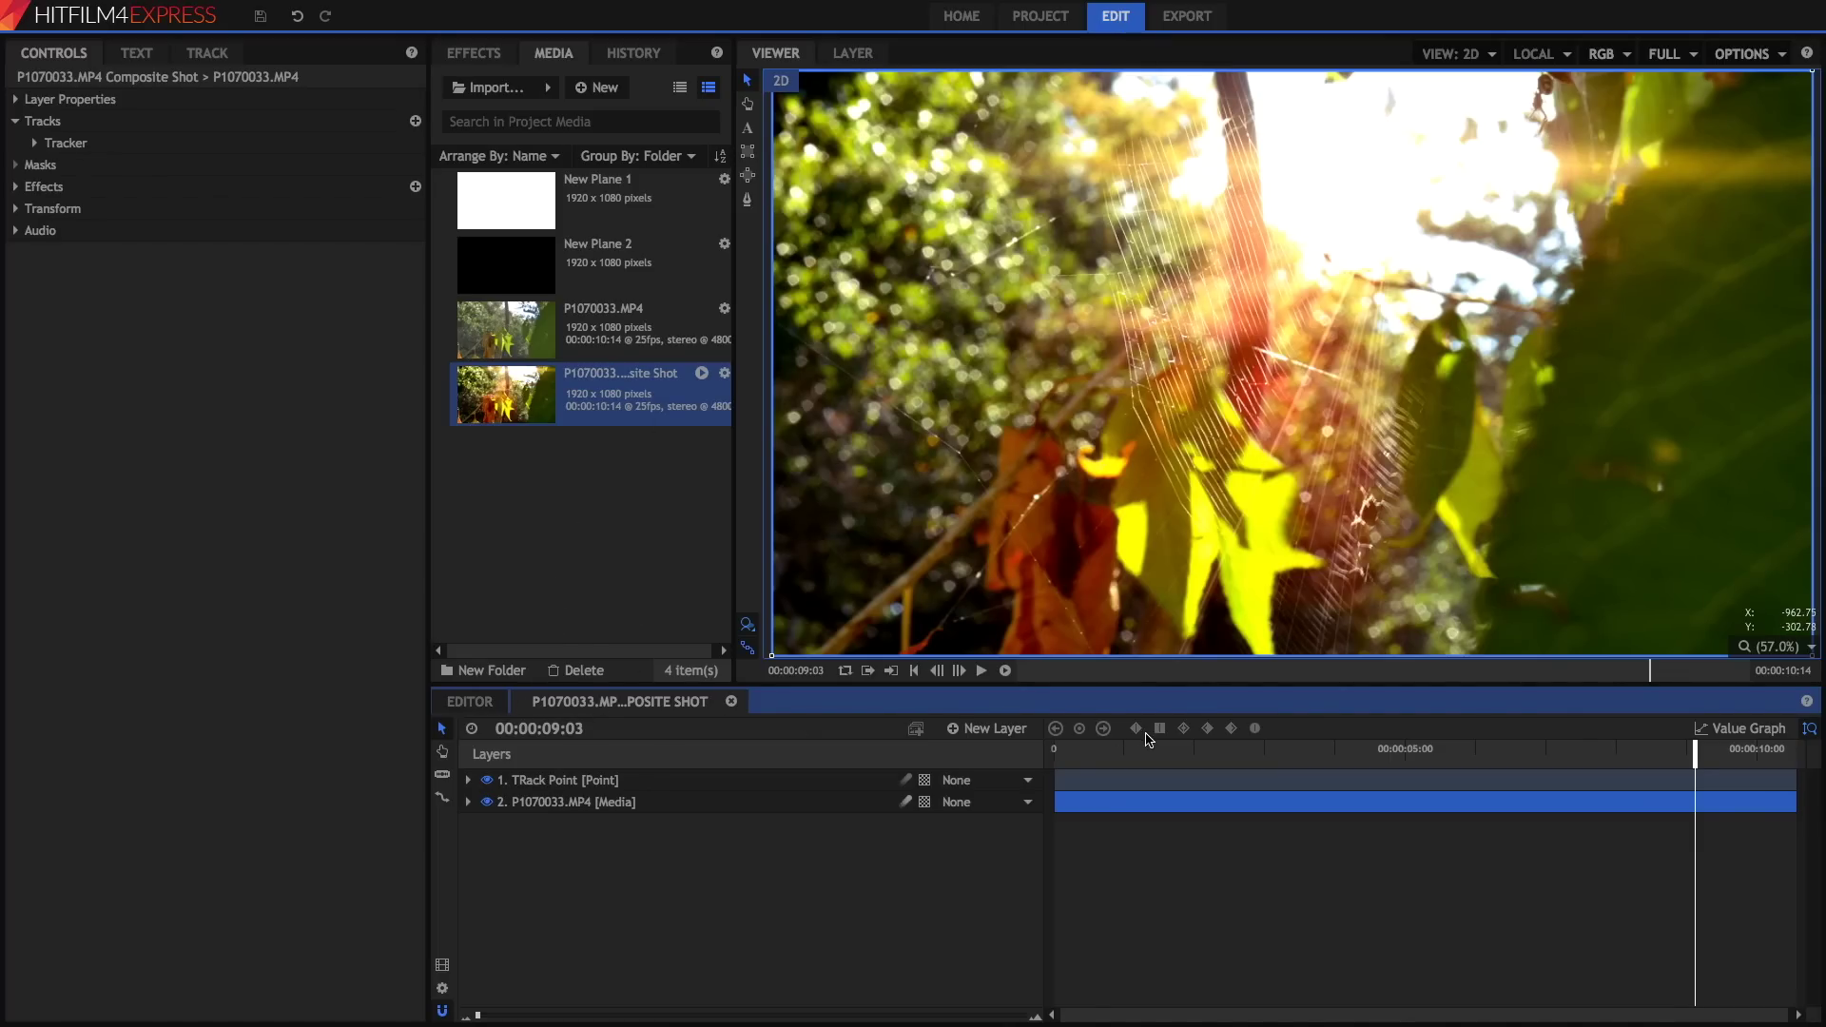
Step: In the Editor sequence, drag the end marker and scrub past the clip to 00:01:57:14, back to start, then reopen Export
click(487, 706)
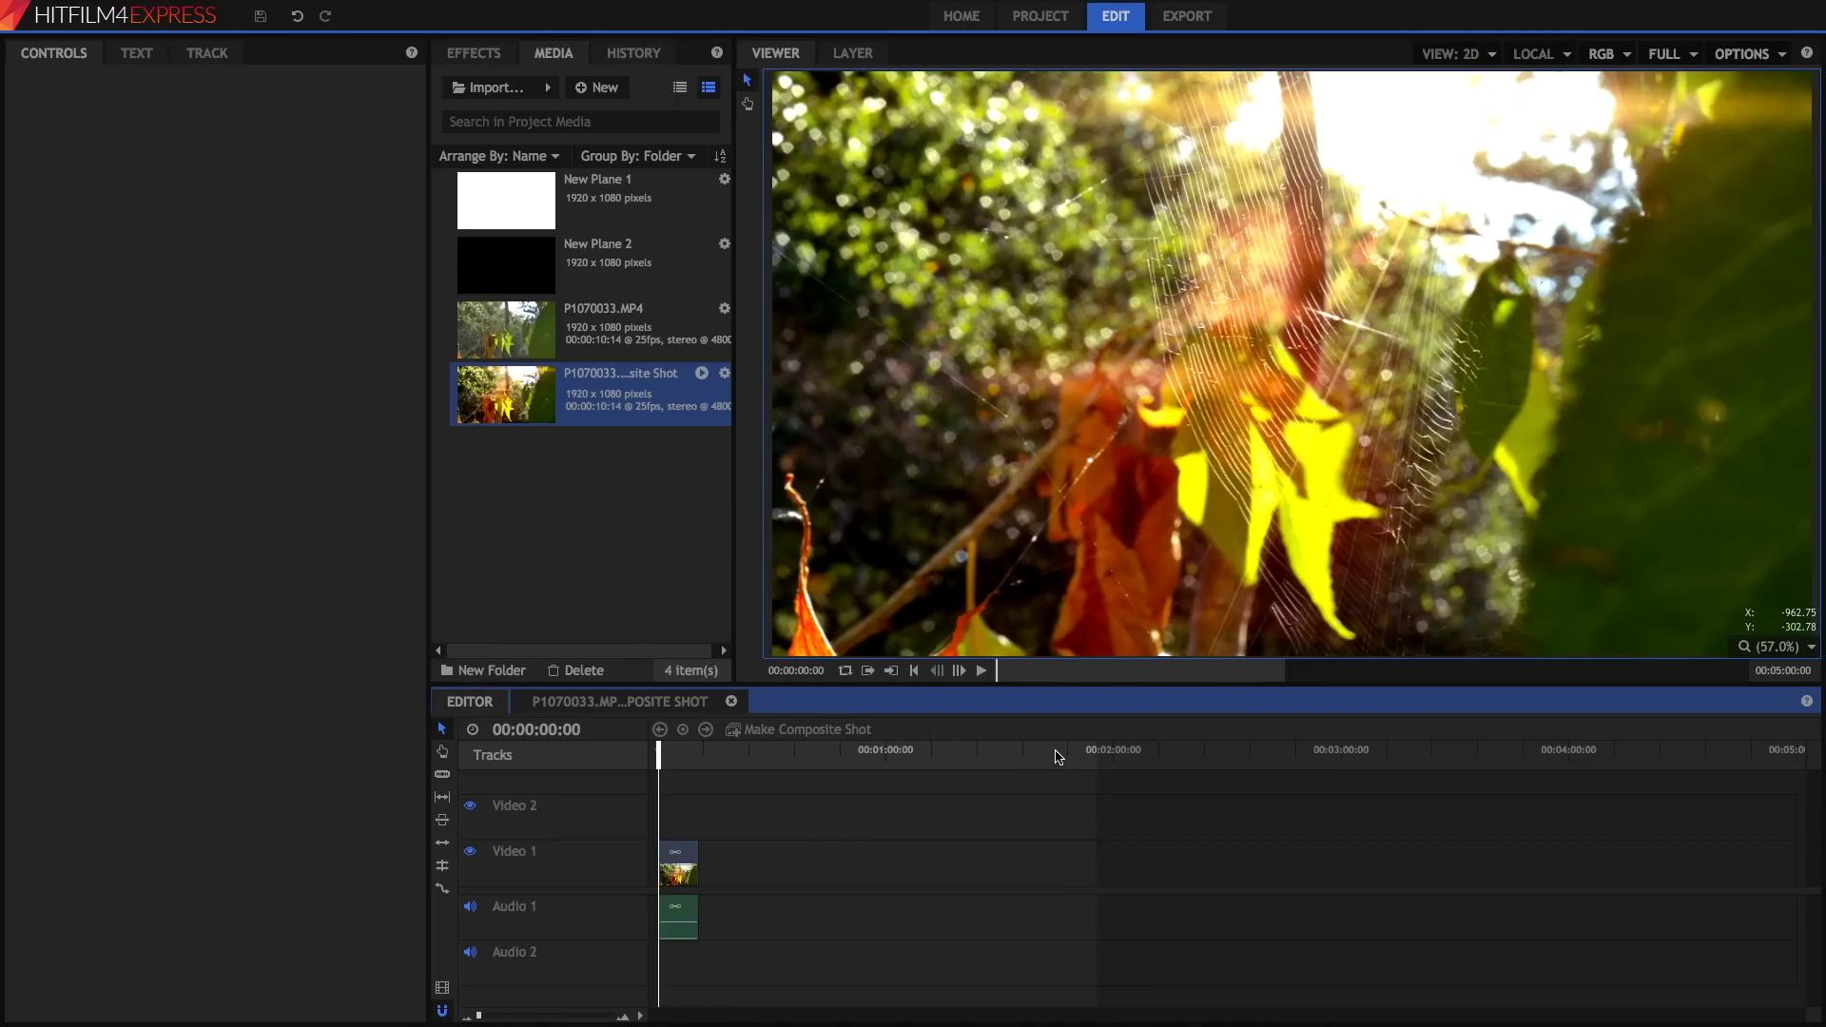
mouse_move(1097, 746)
mouse_down()
mouse_move(1129, 752)
mouse_move(913, 749)
mouse_move(1192, 769)
mouse_move(1672, 758)
mouse_move(767, 744)
mouse_move(902, 763)
mouse_up()
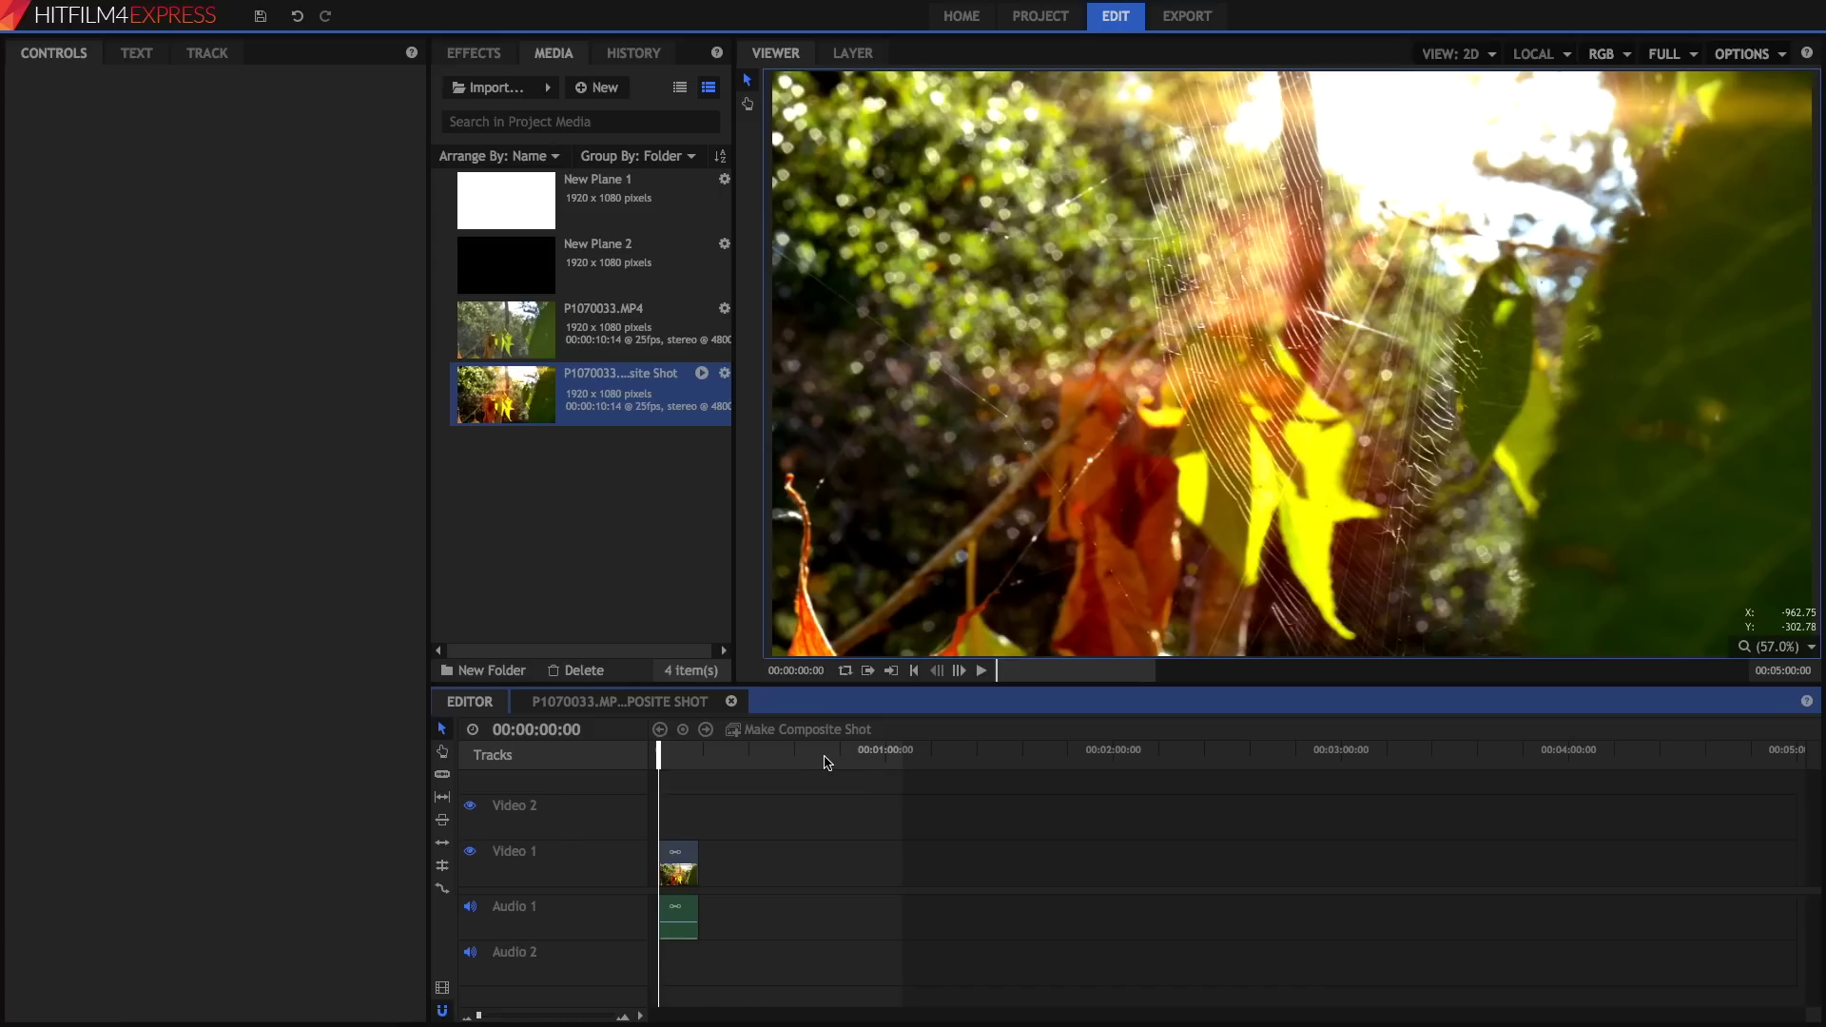
click(824, 756)
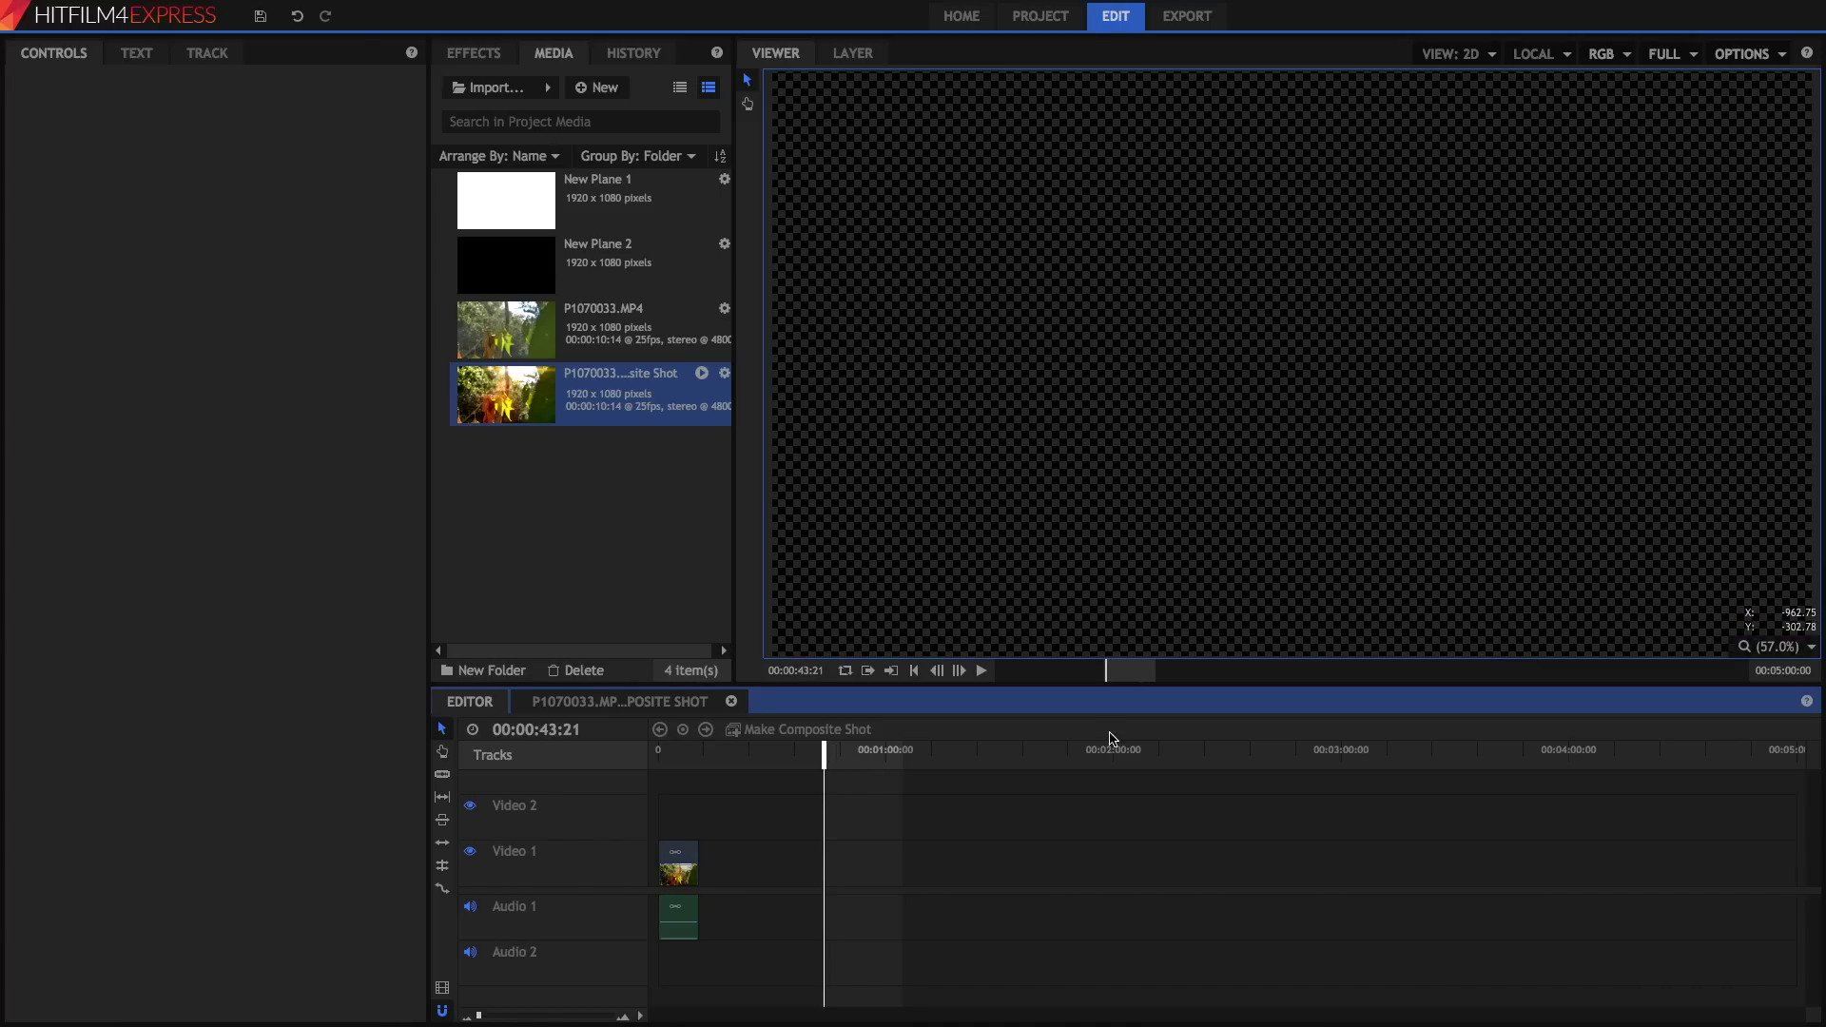
click(1104, 749)
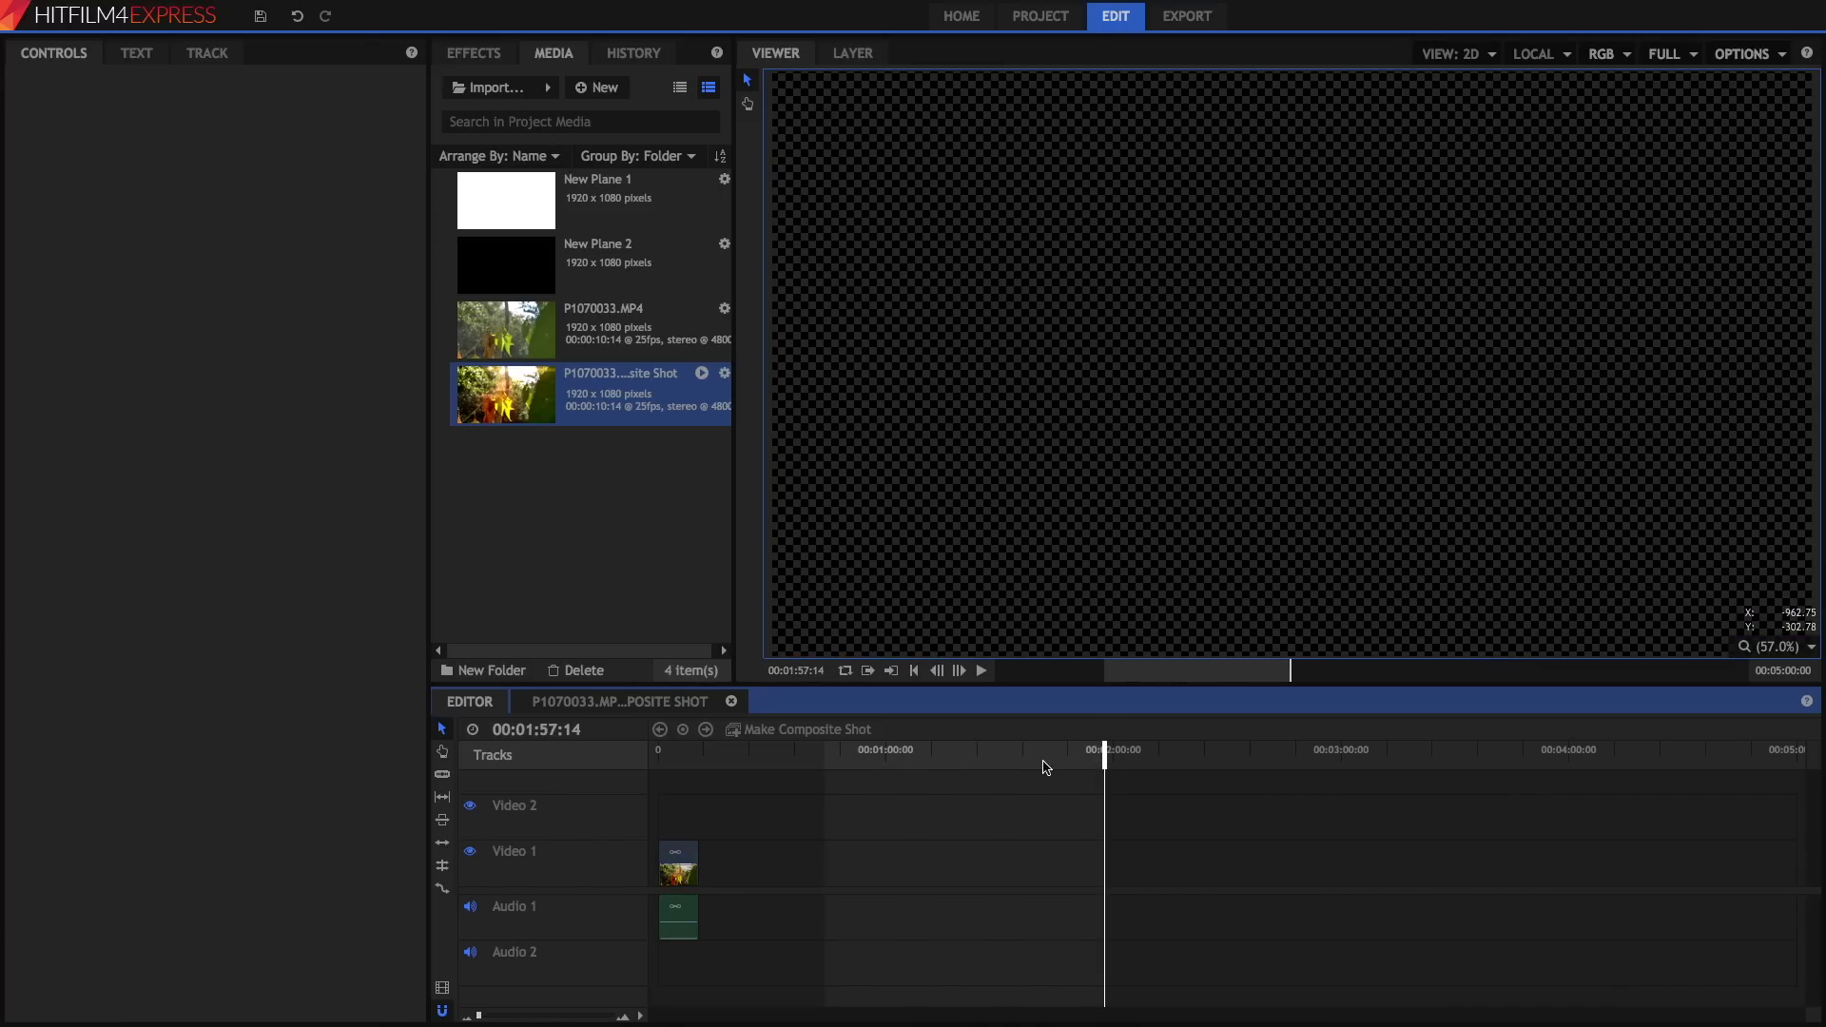
click(838, 756)
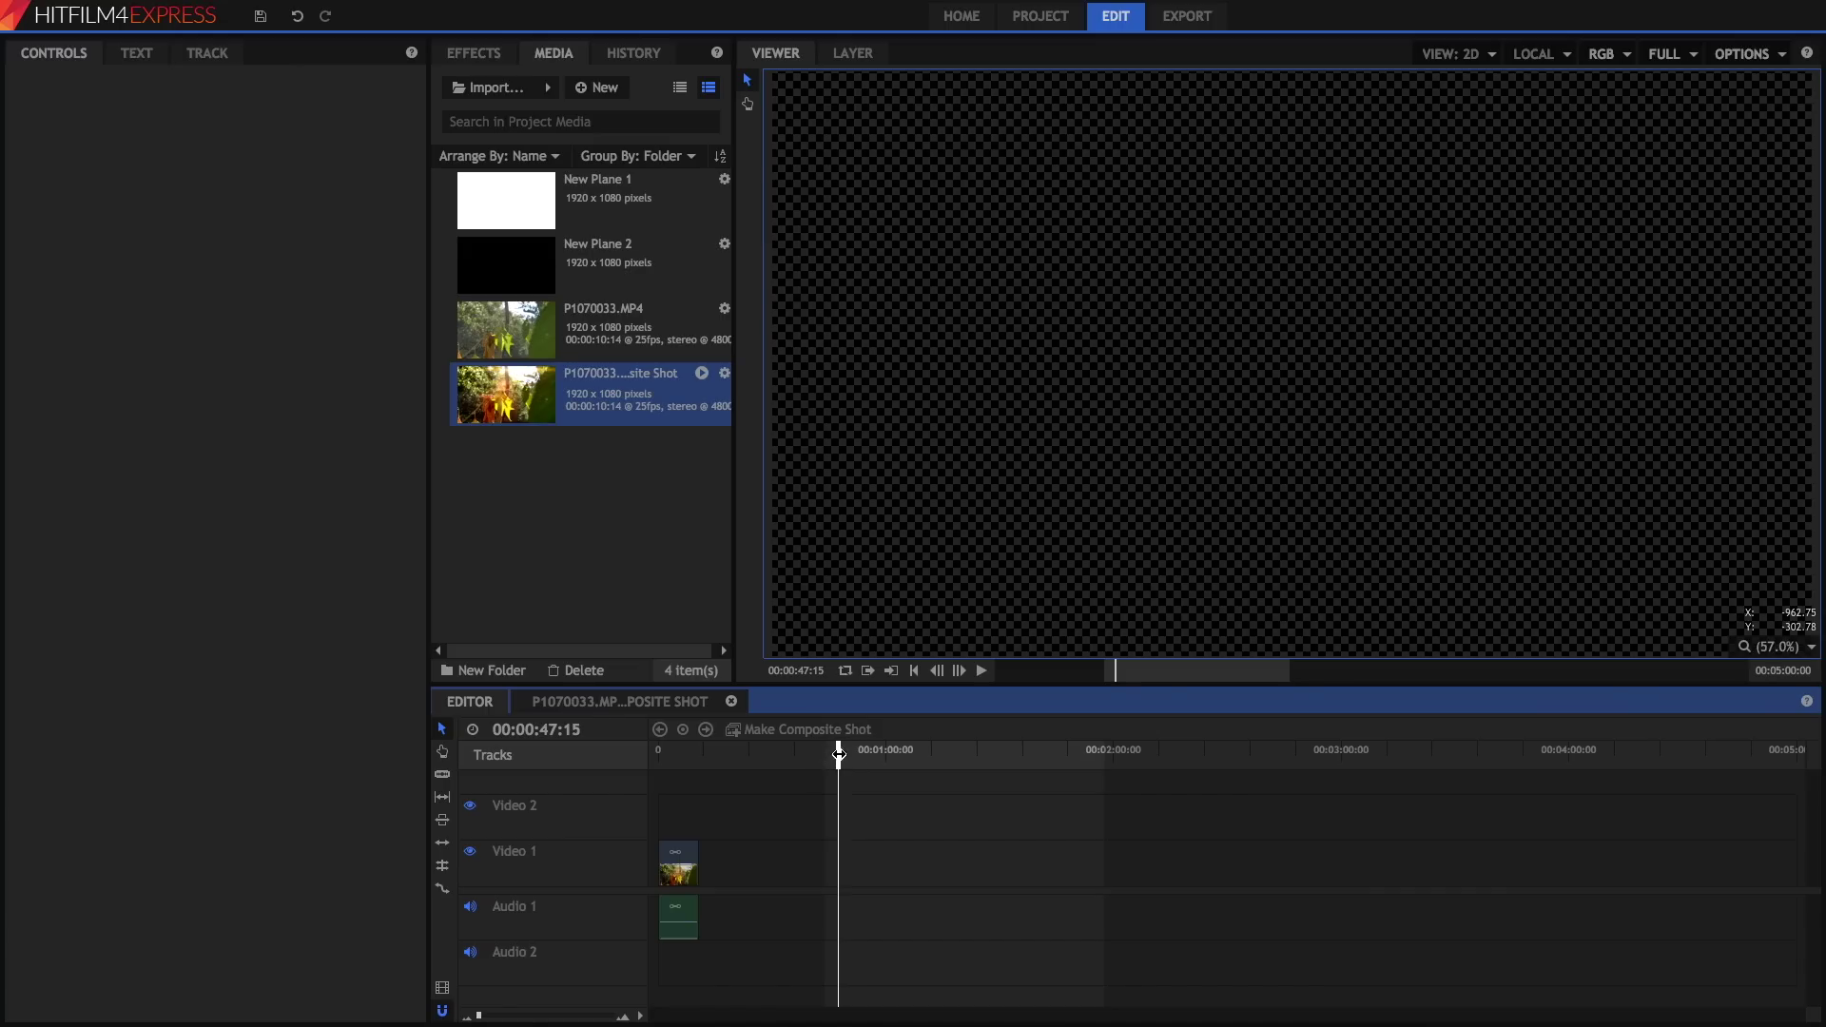
click(666, 756)
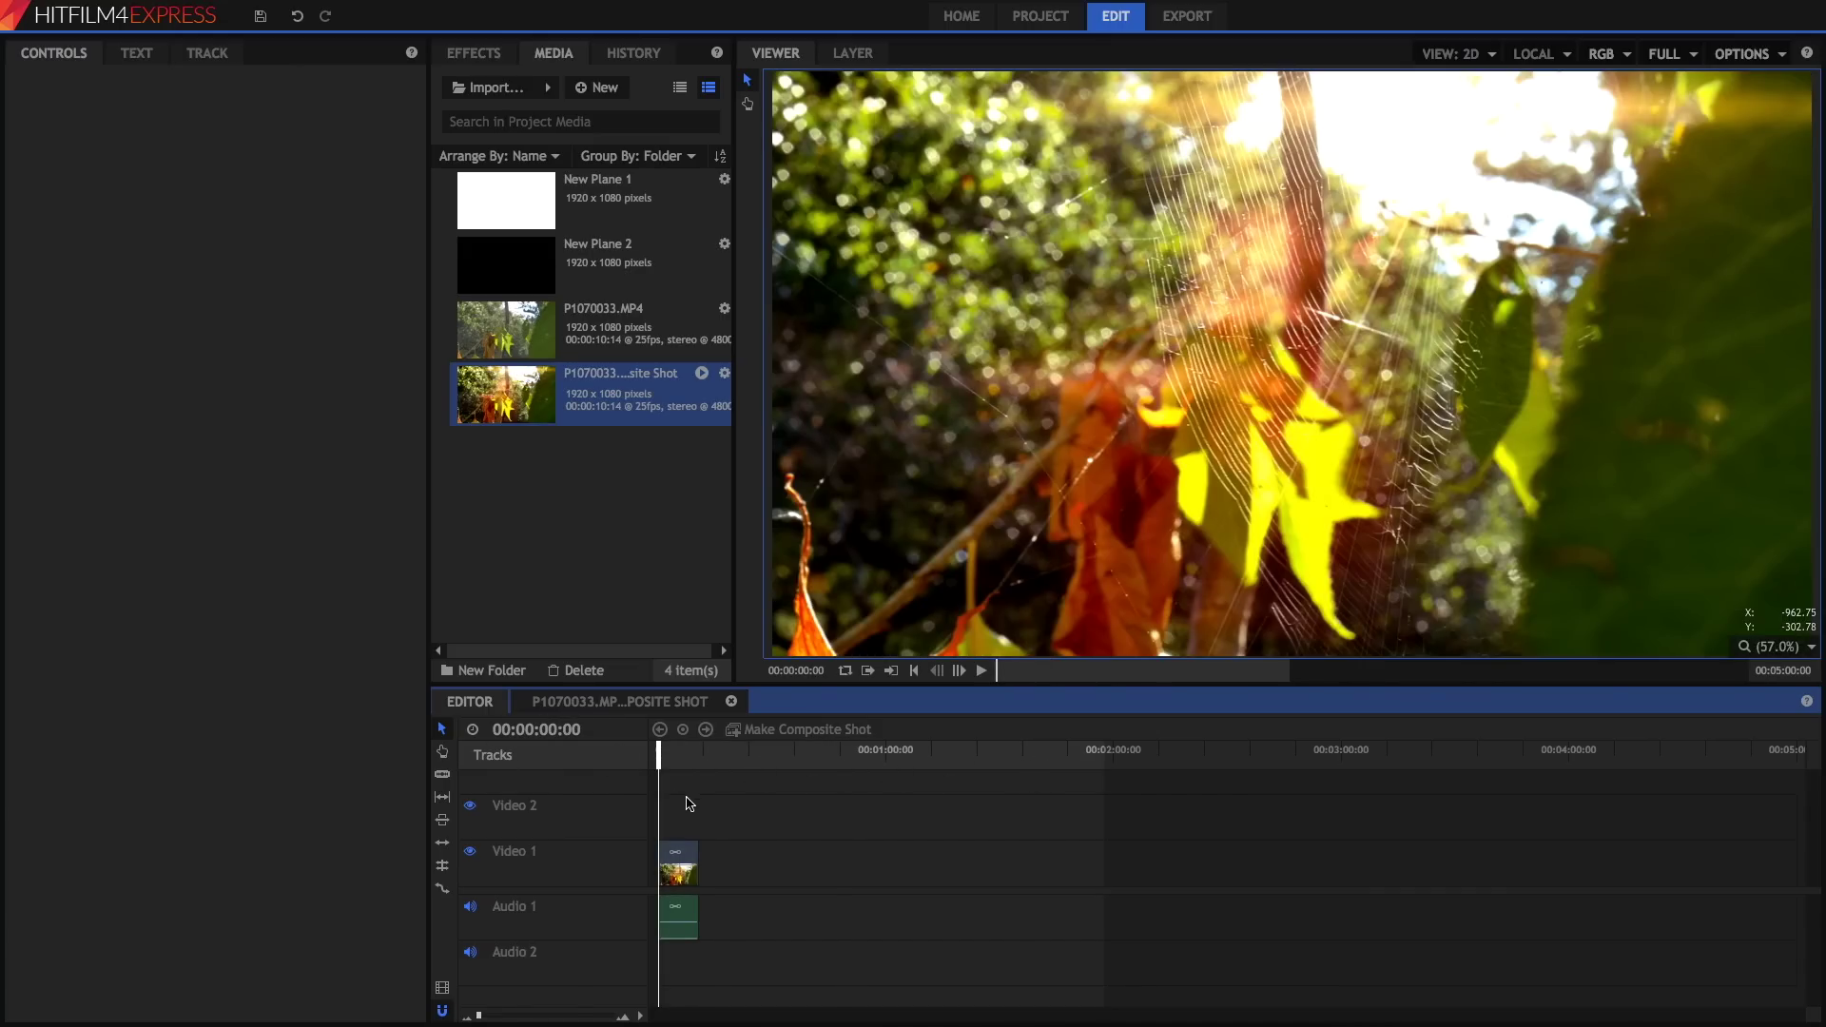
click(1168, 15)
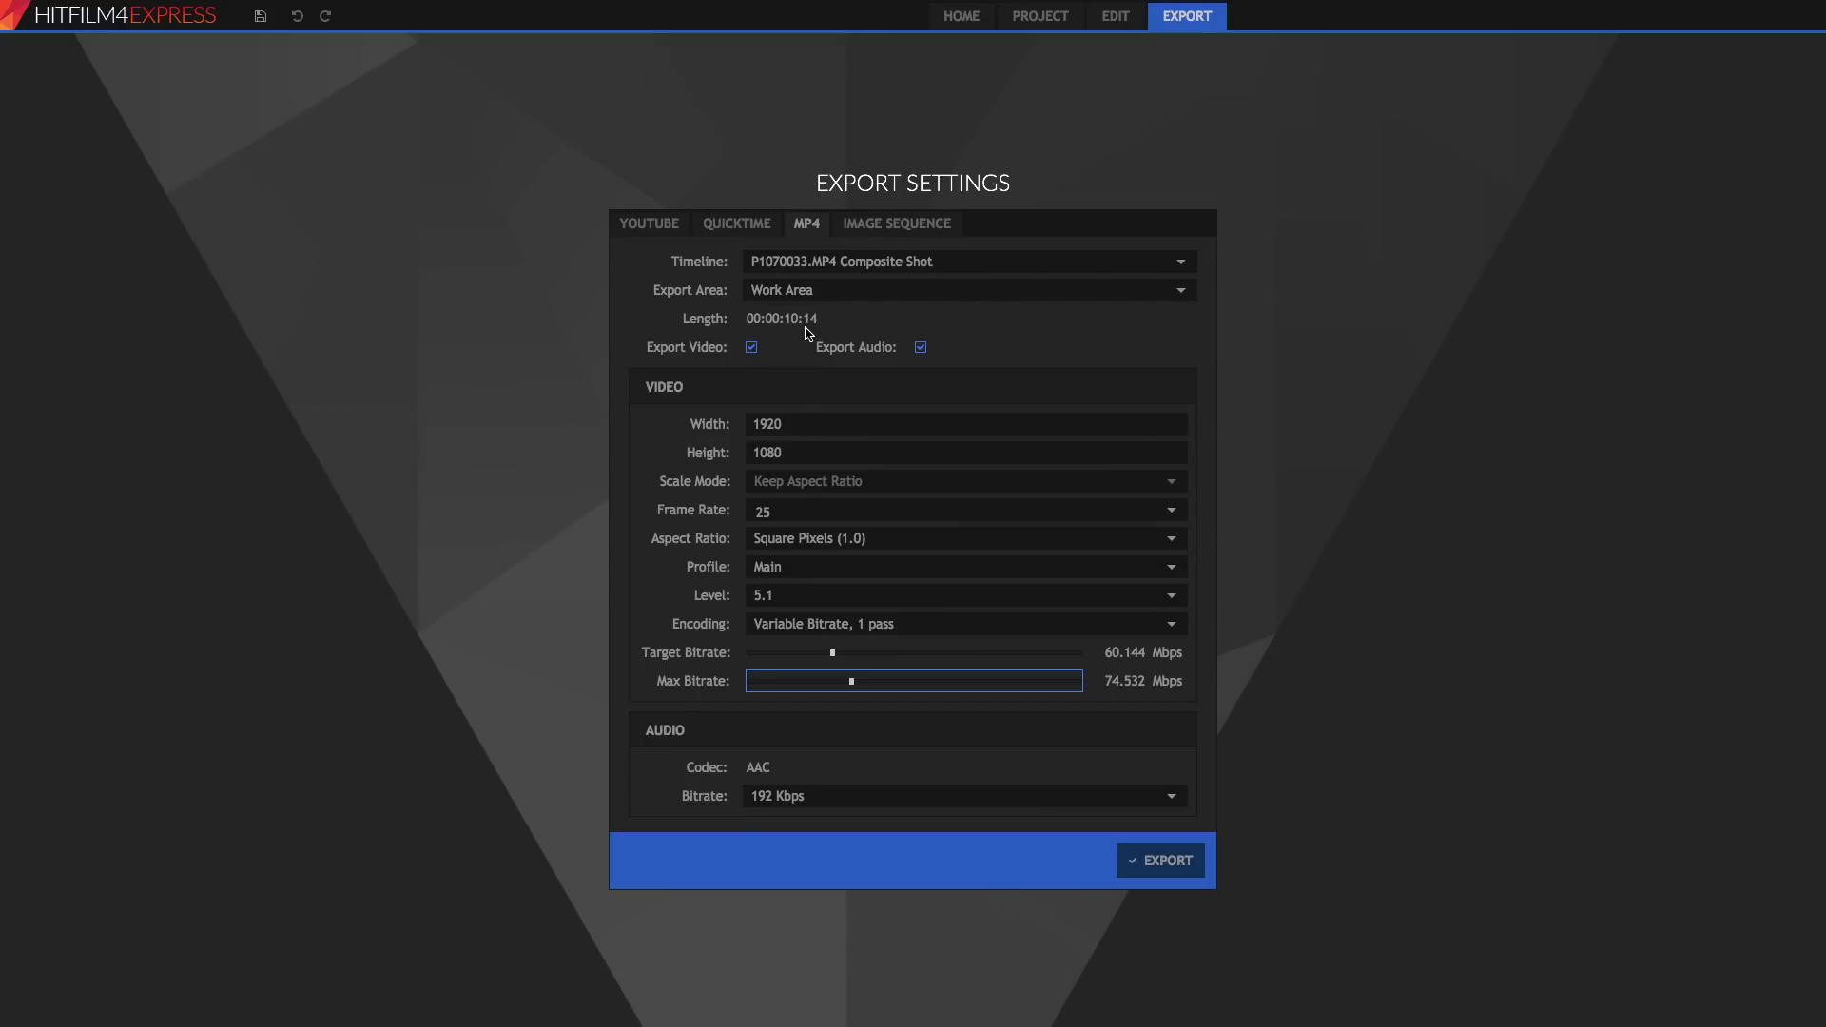
click(752, 348)
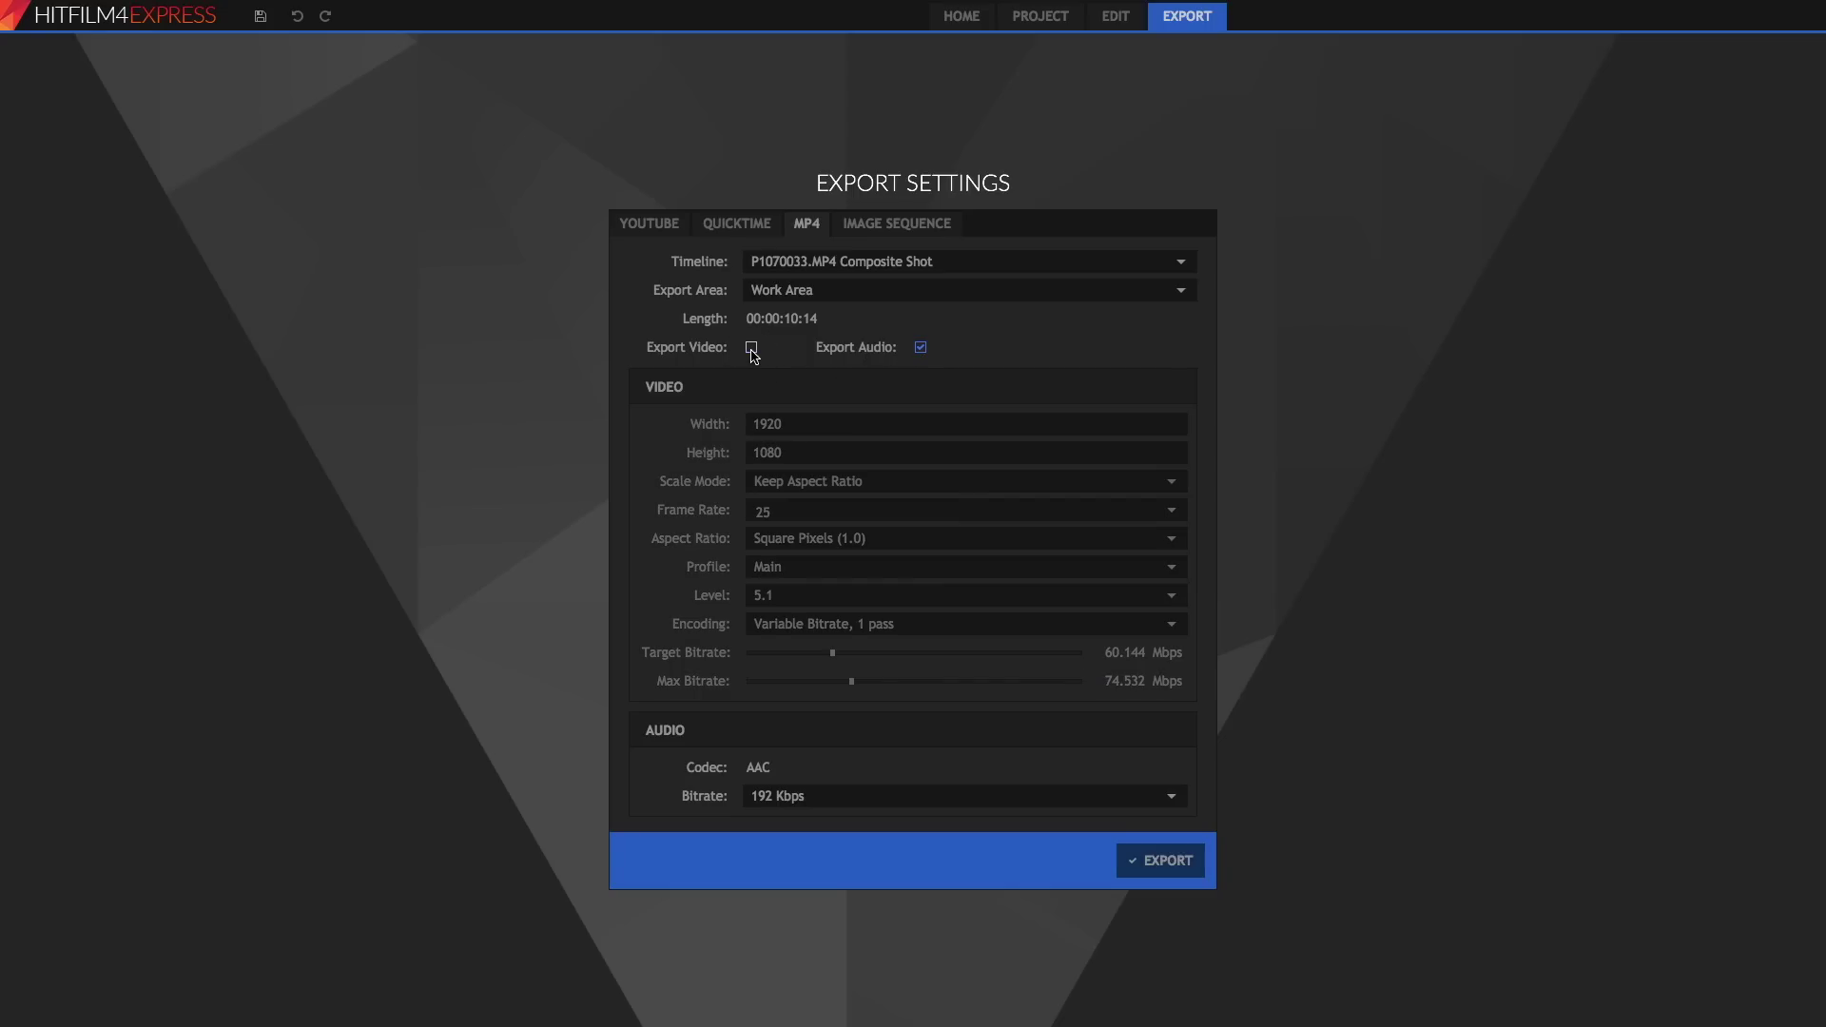
click(753, 348)
click(922, 349)
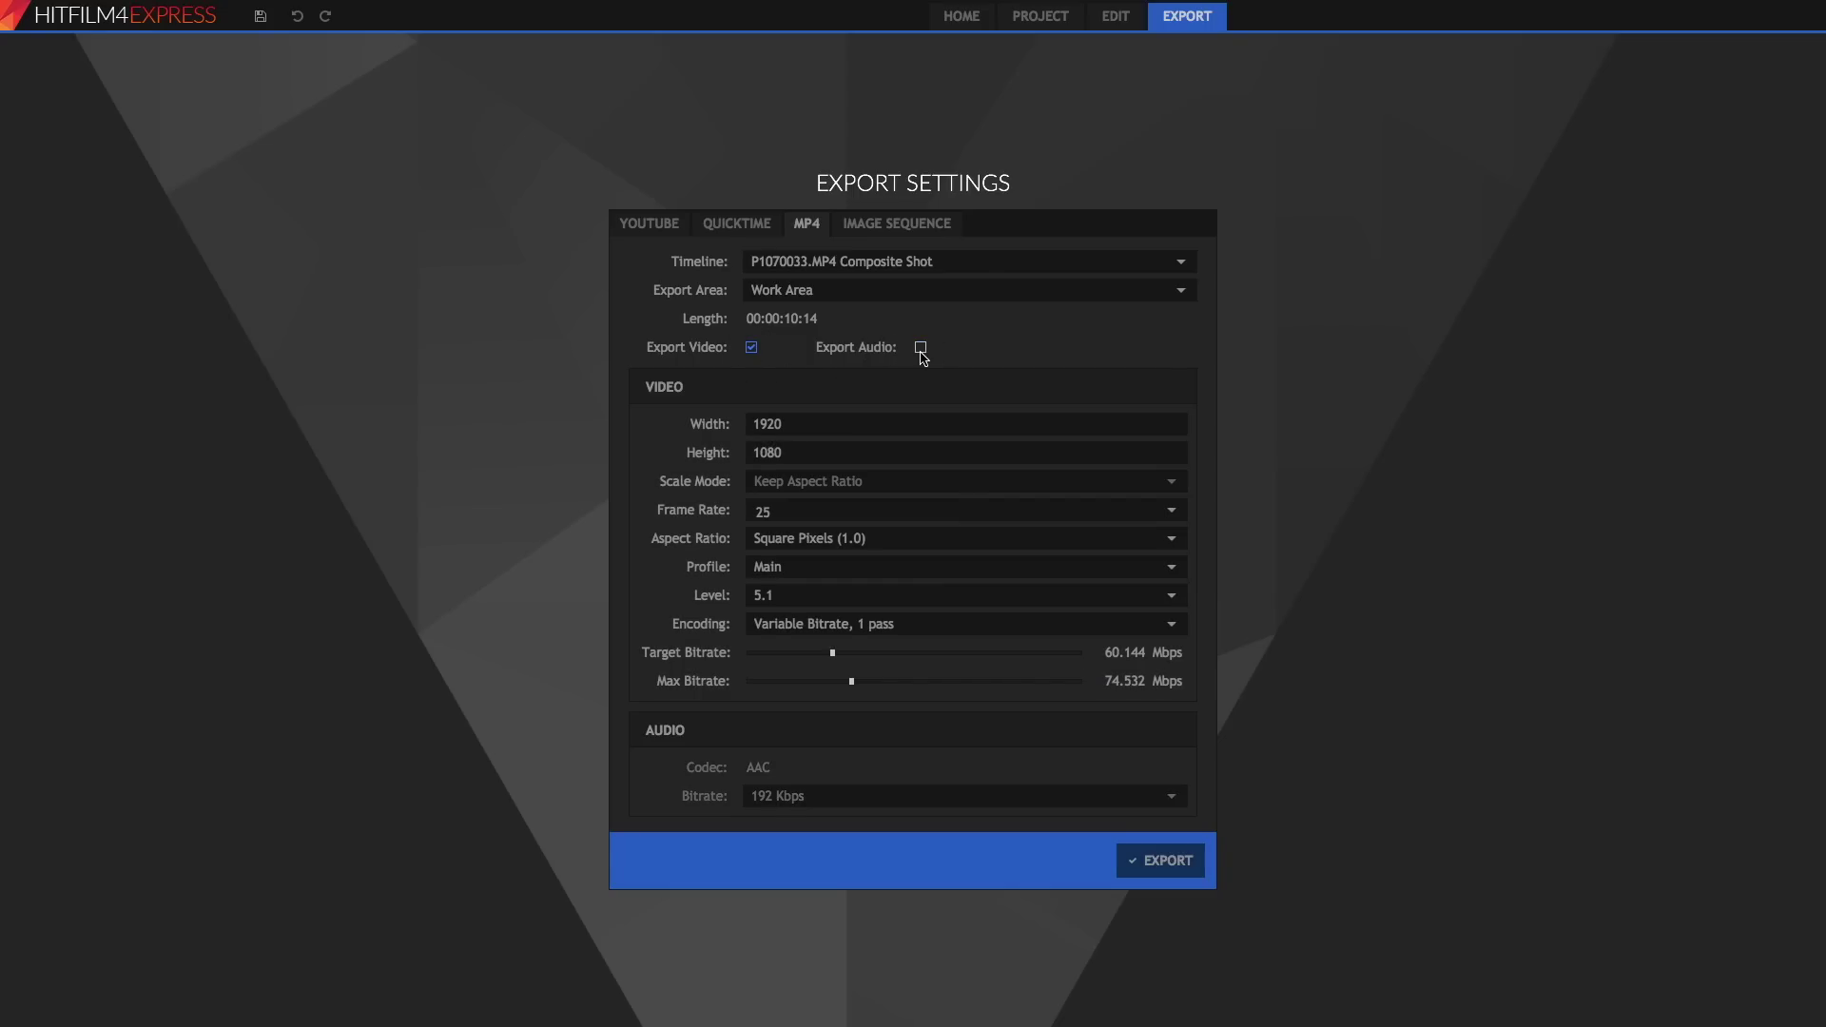
click(922, 349)
click(808, 430)
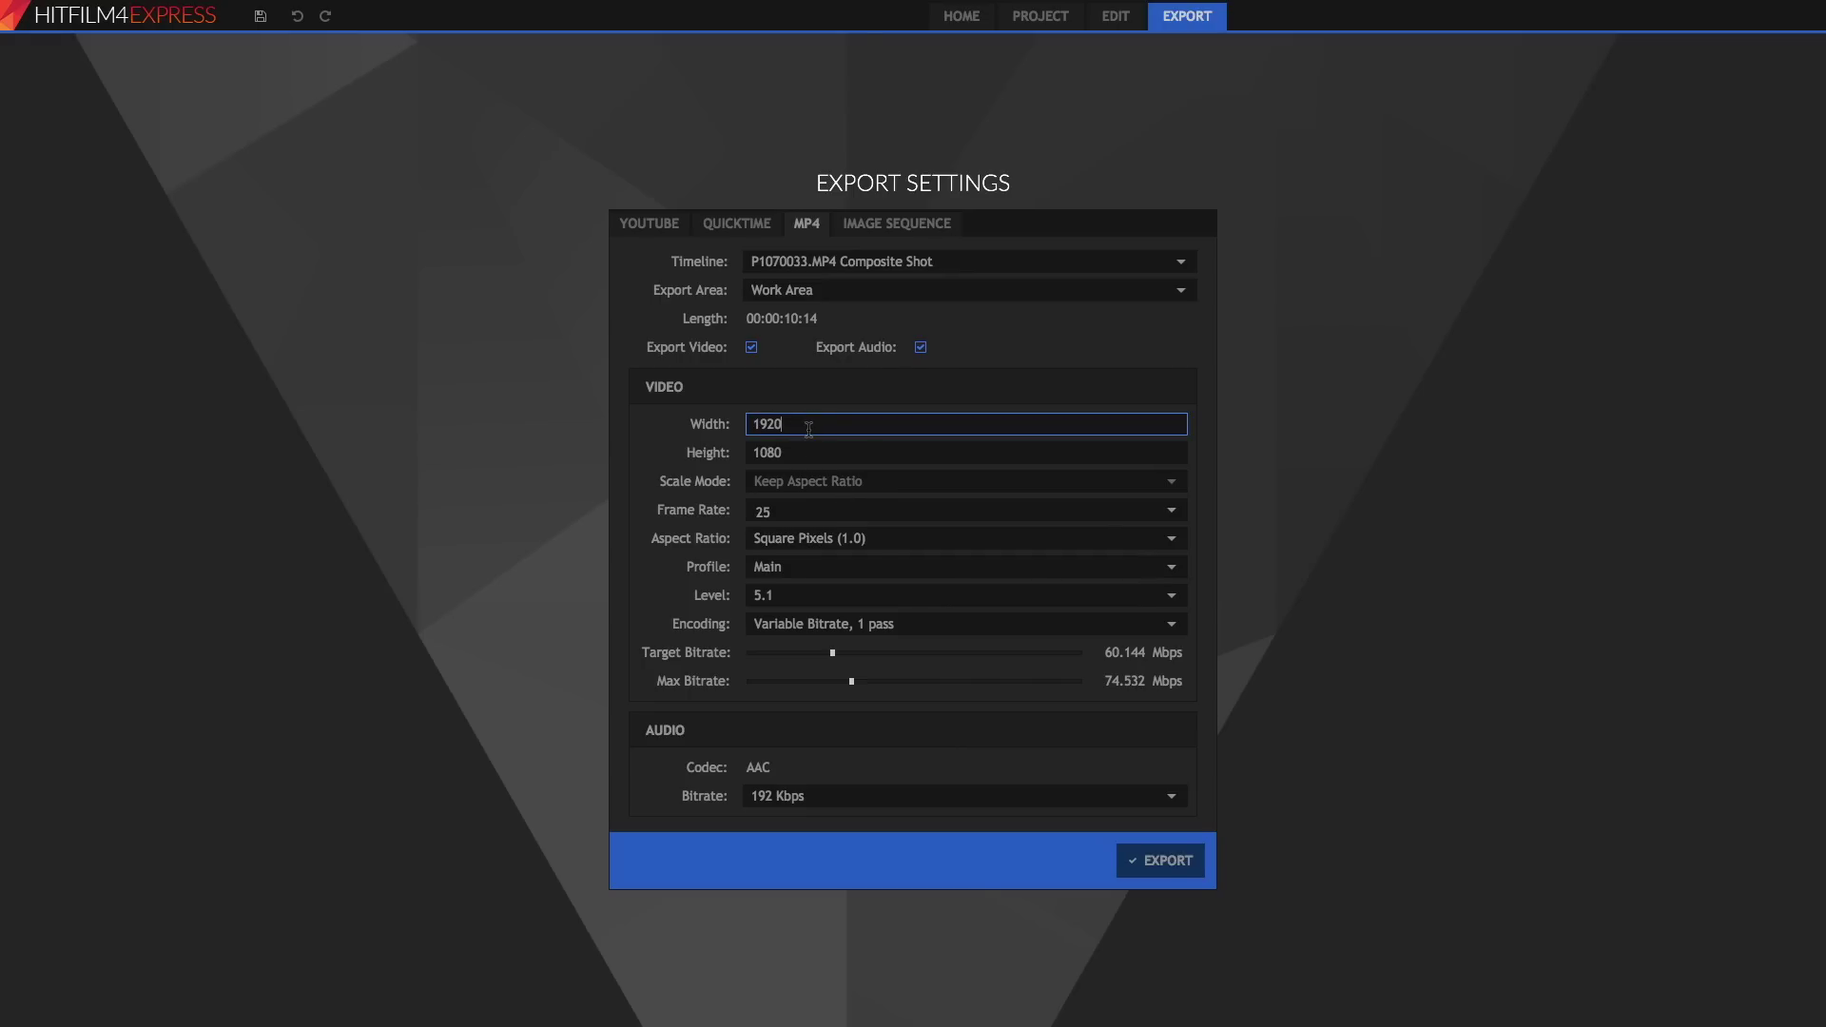
click(804, 451)
click(807, 433)
text(3840)
key(Tab)
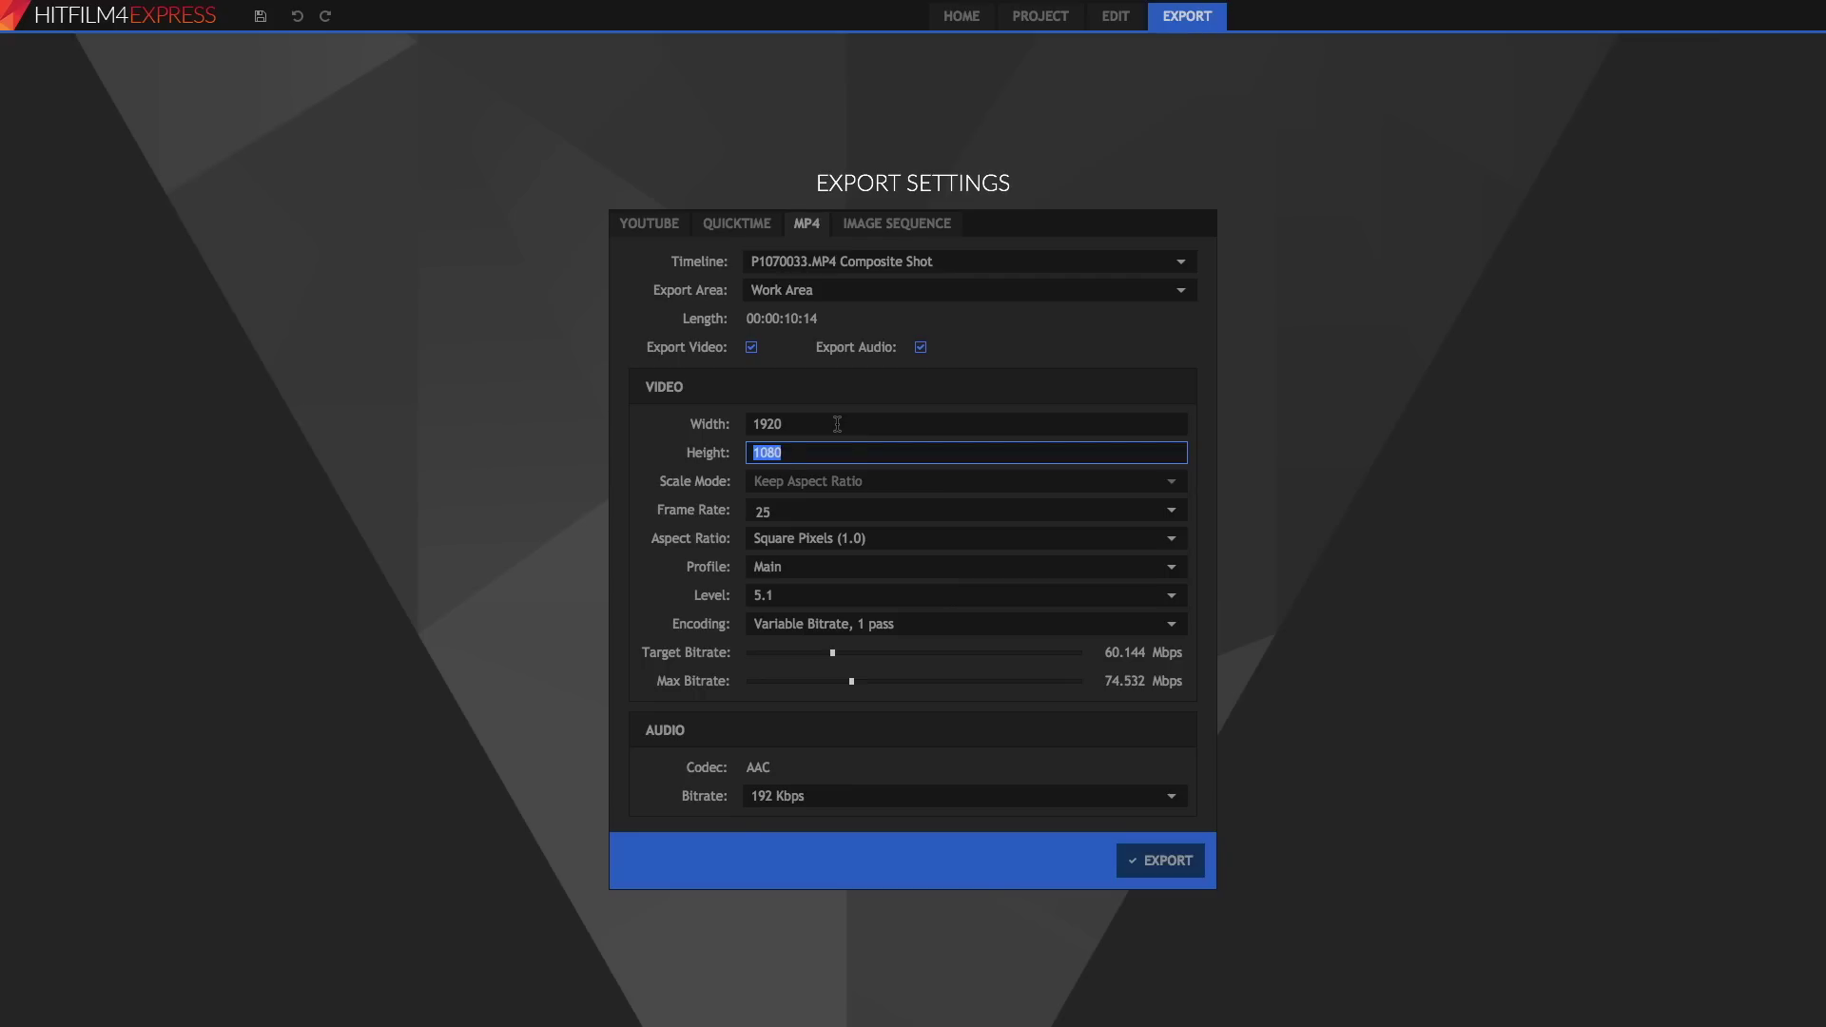
text(216)
click(837, 425)
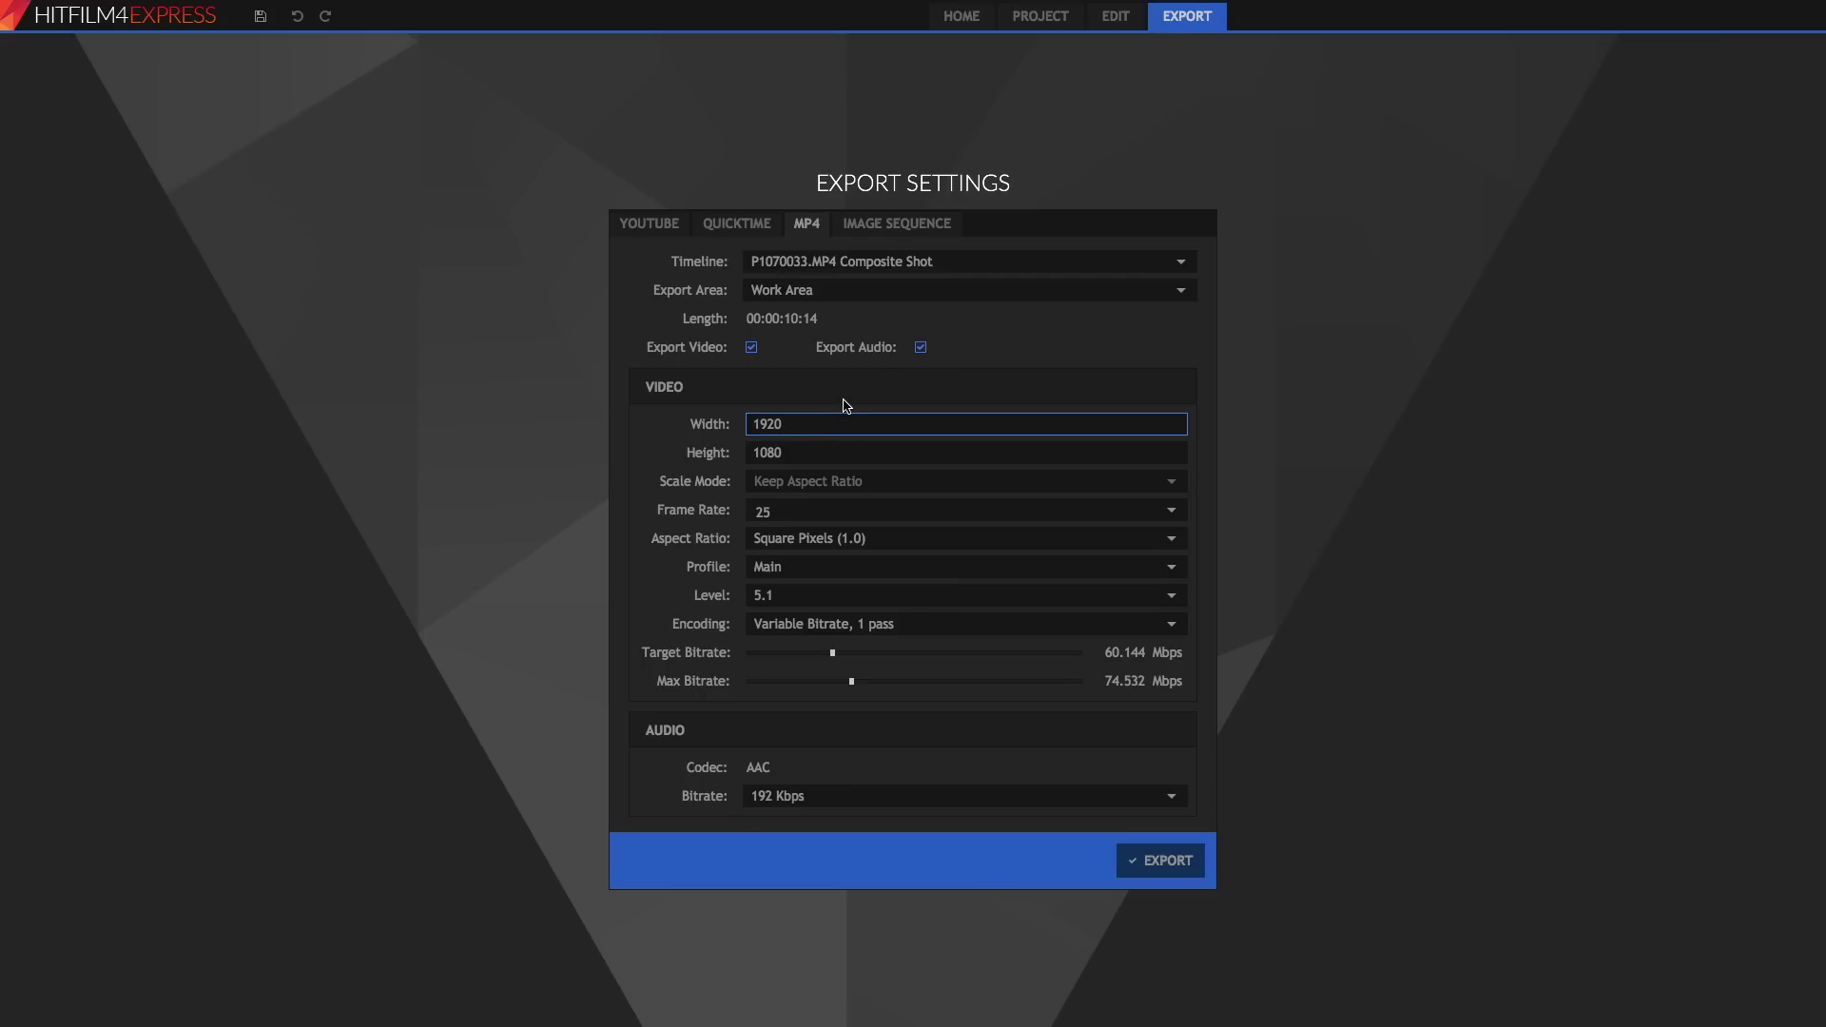
click(781, 513)
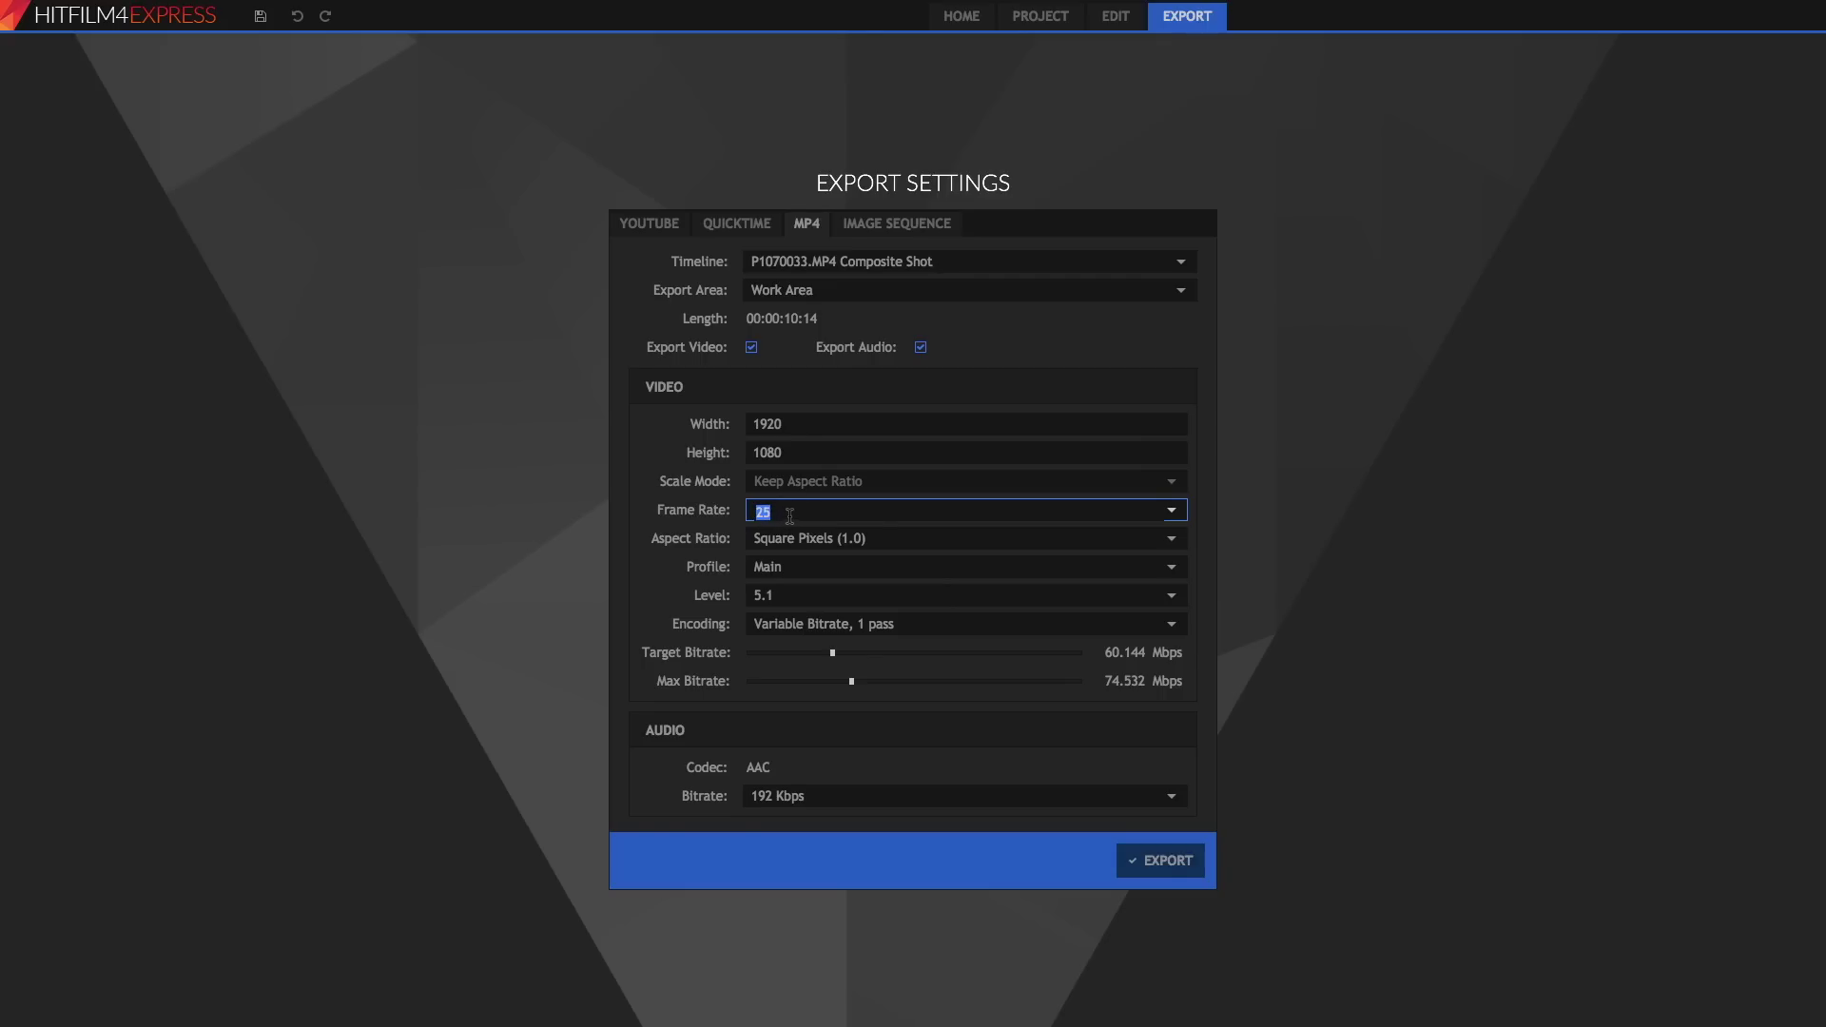
Step: Check the 25 fps export frame rate against the Project settings, then return to the MP4 export
click(1115, 16)
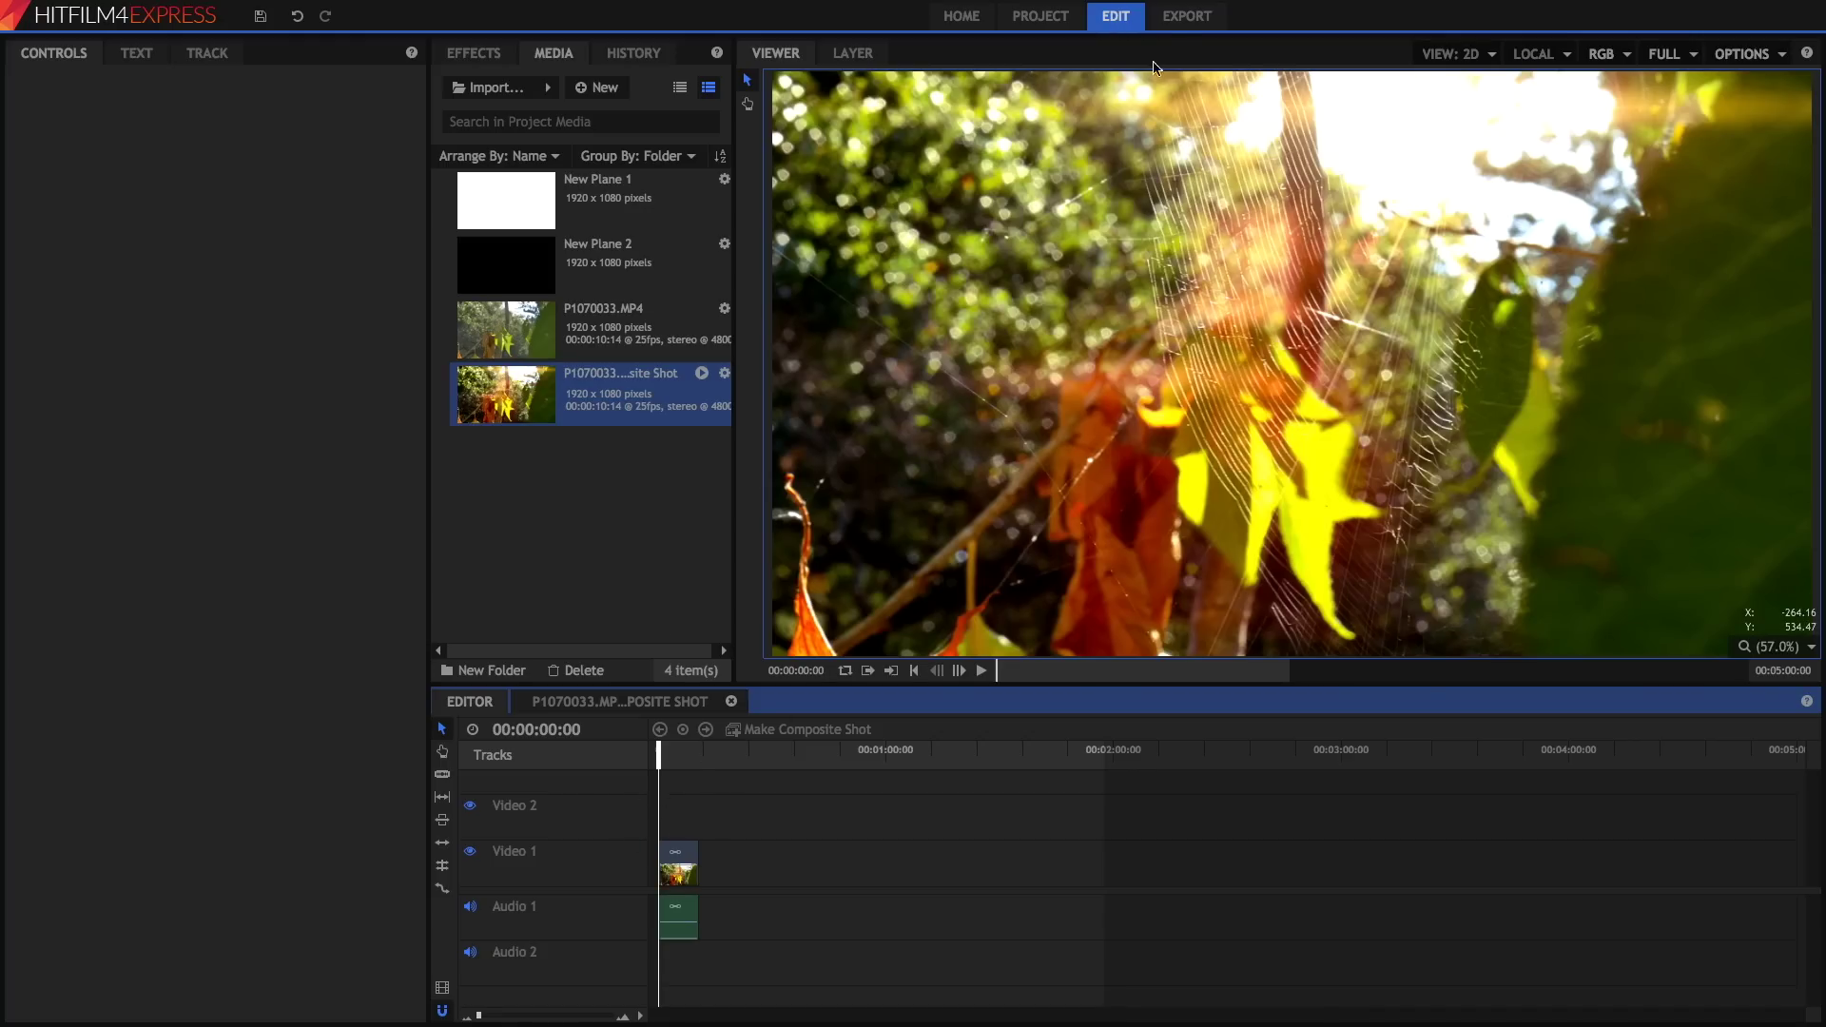
click(1173, 21)
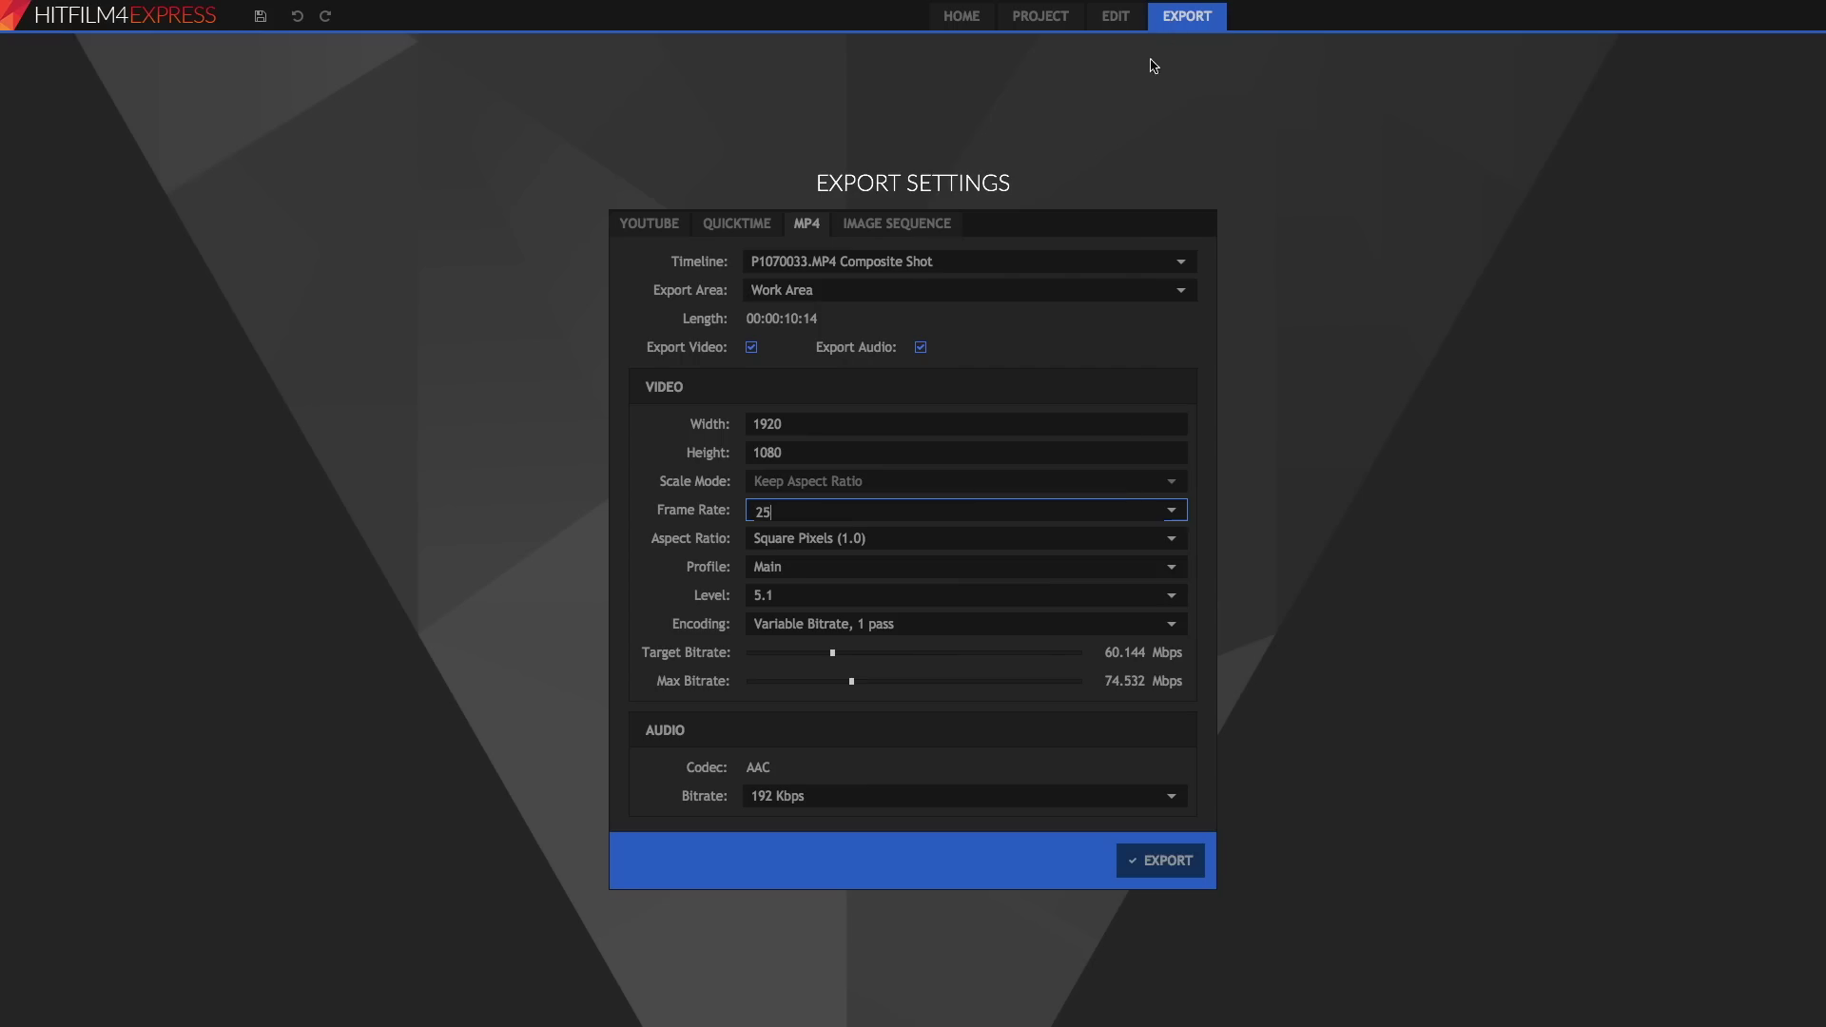
double_click(801, 513)
click(796, 515)
double_click(796, 515)
click(1029, 27)
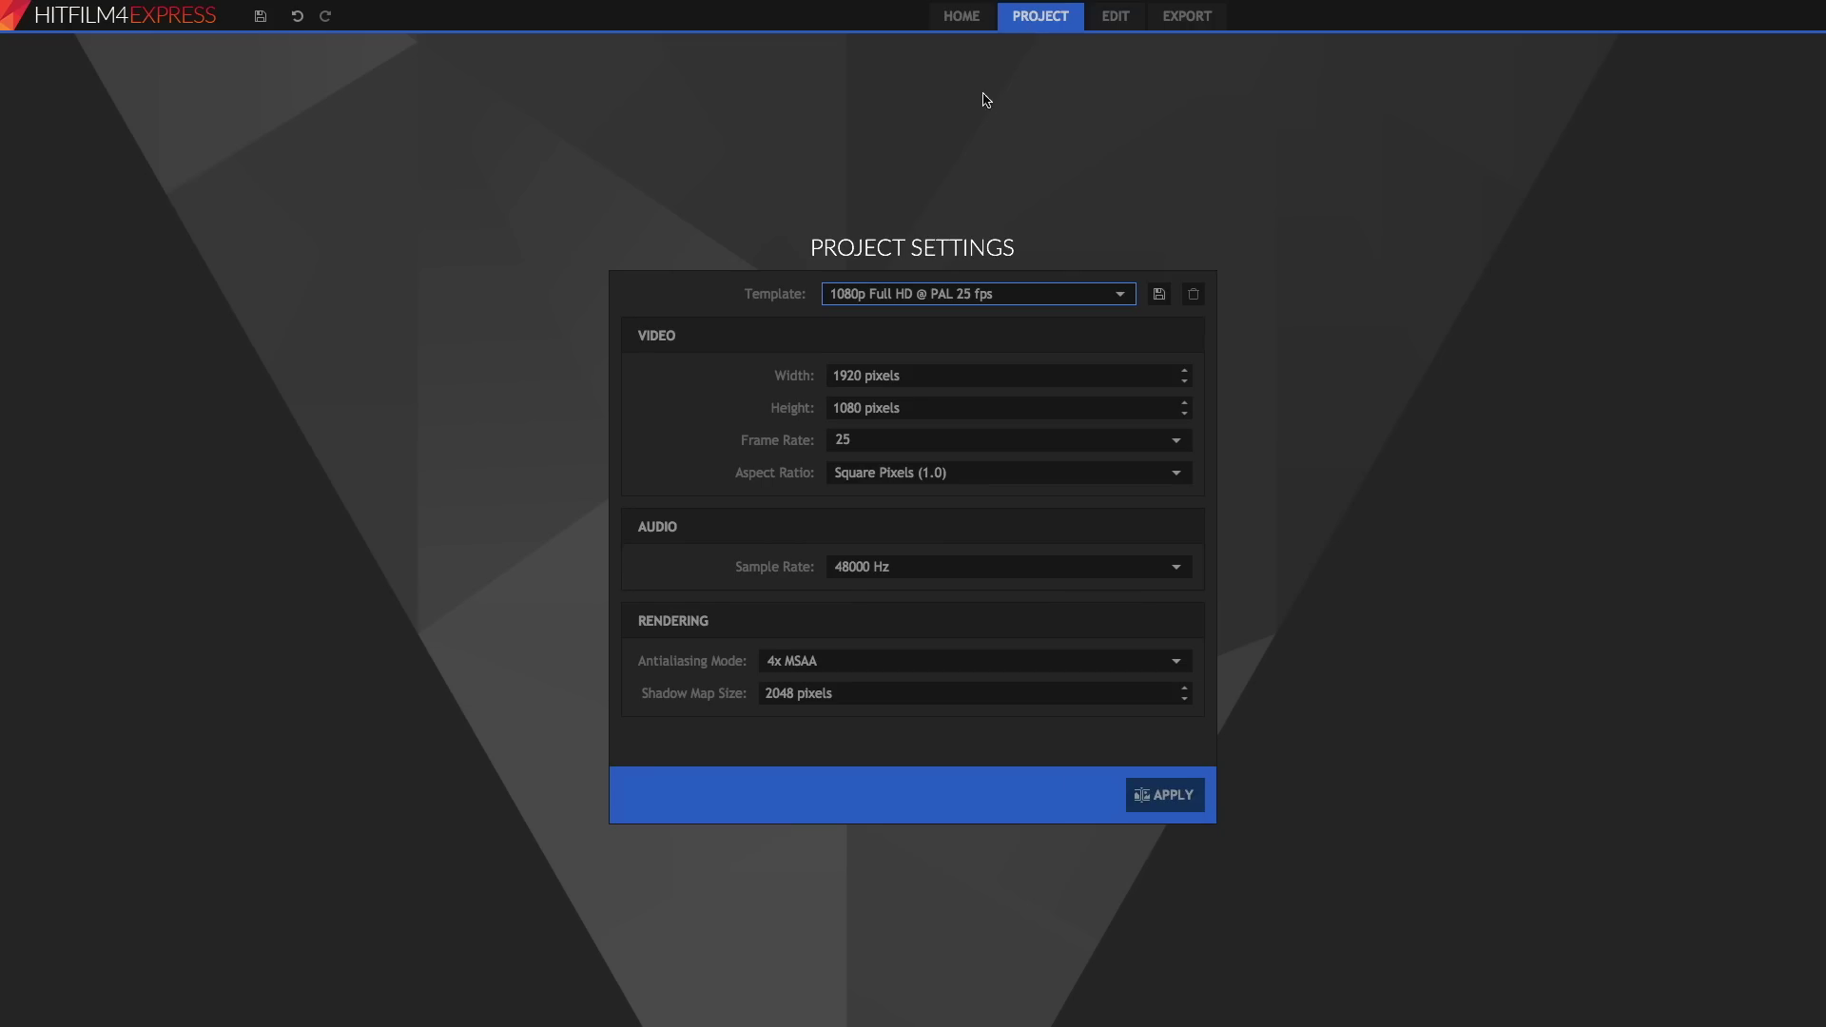
click(1161, 29)
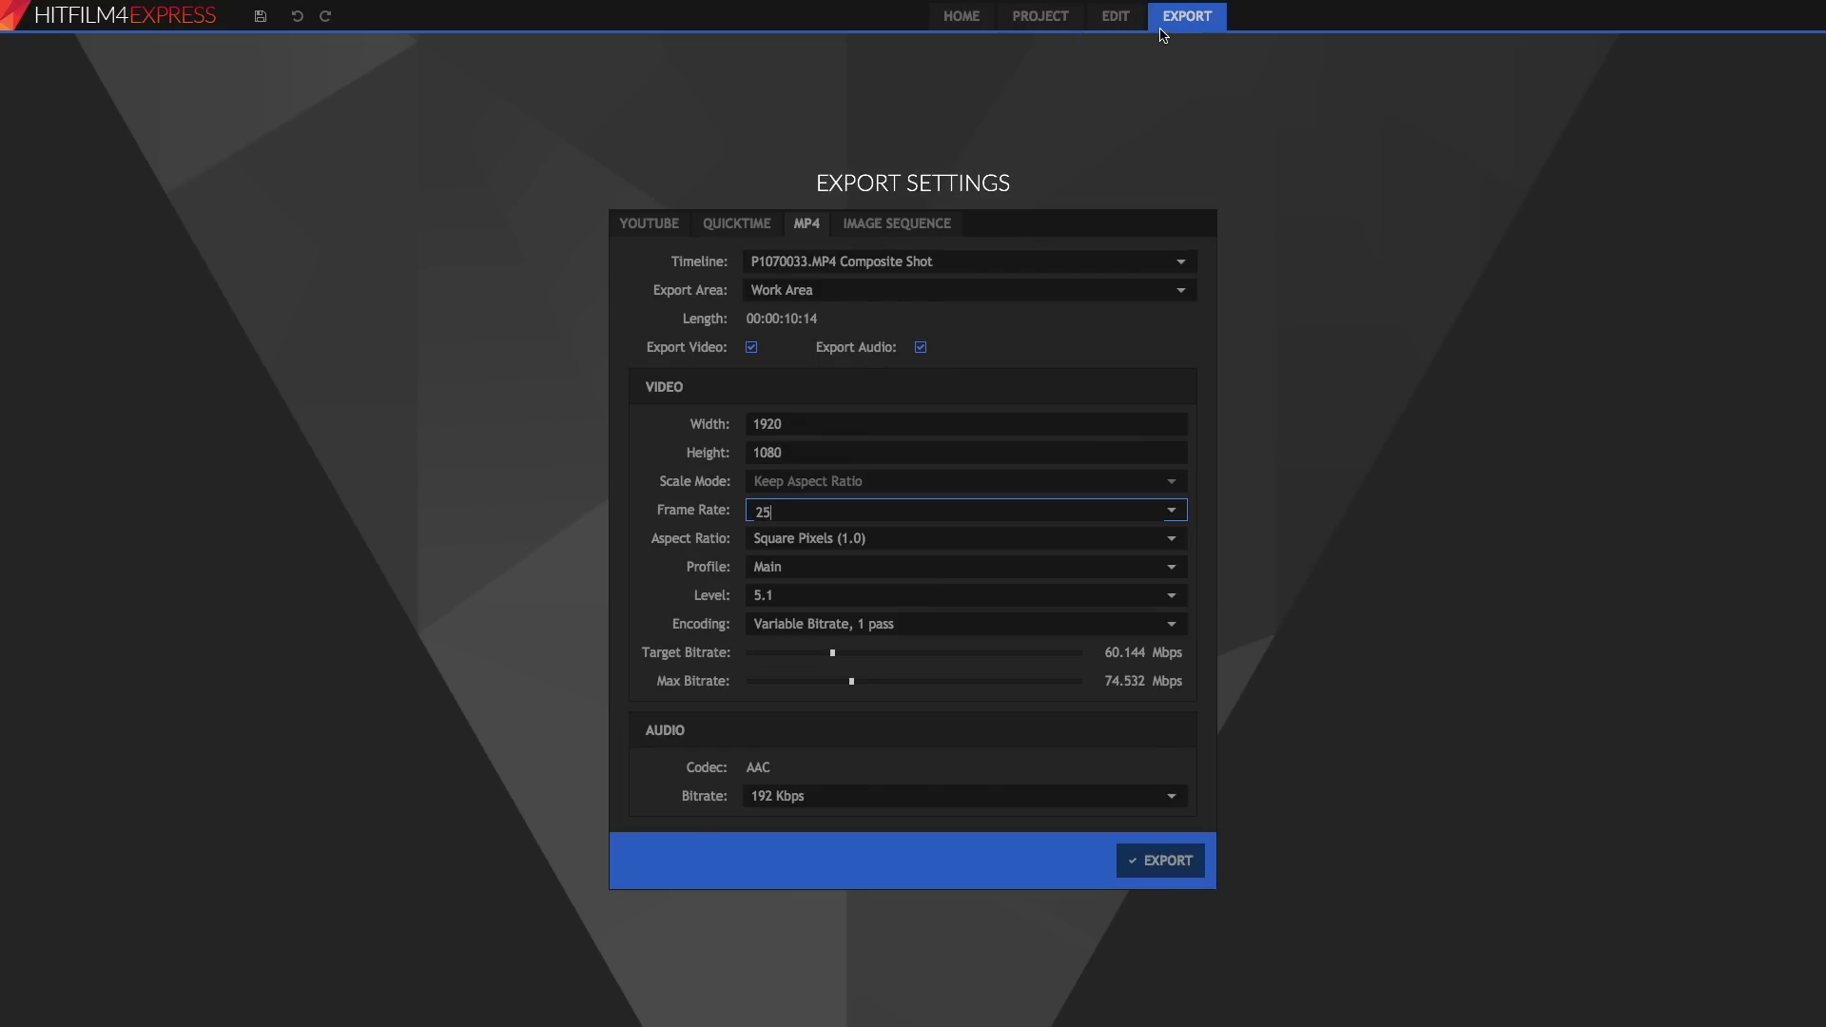
Step: Keep Square Pixels and the Main profile, set Level to 4.0, and try lowering the target bitrate
click(818, 540)
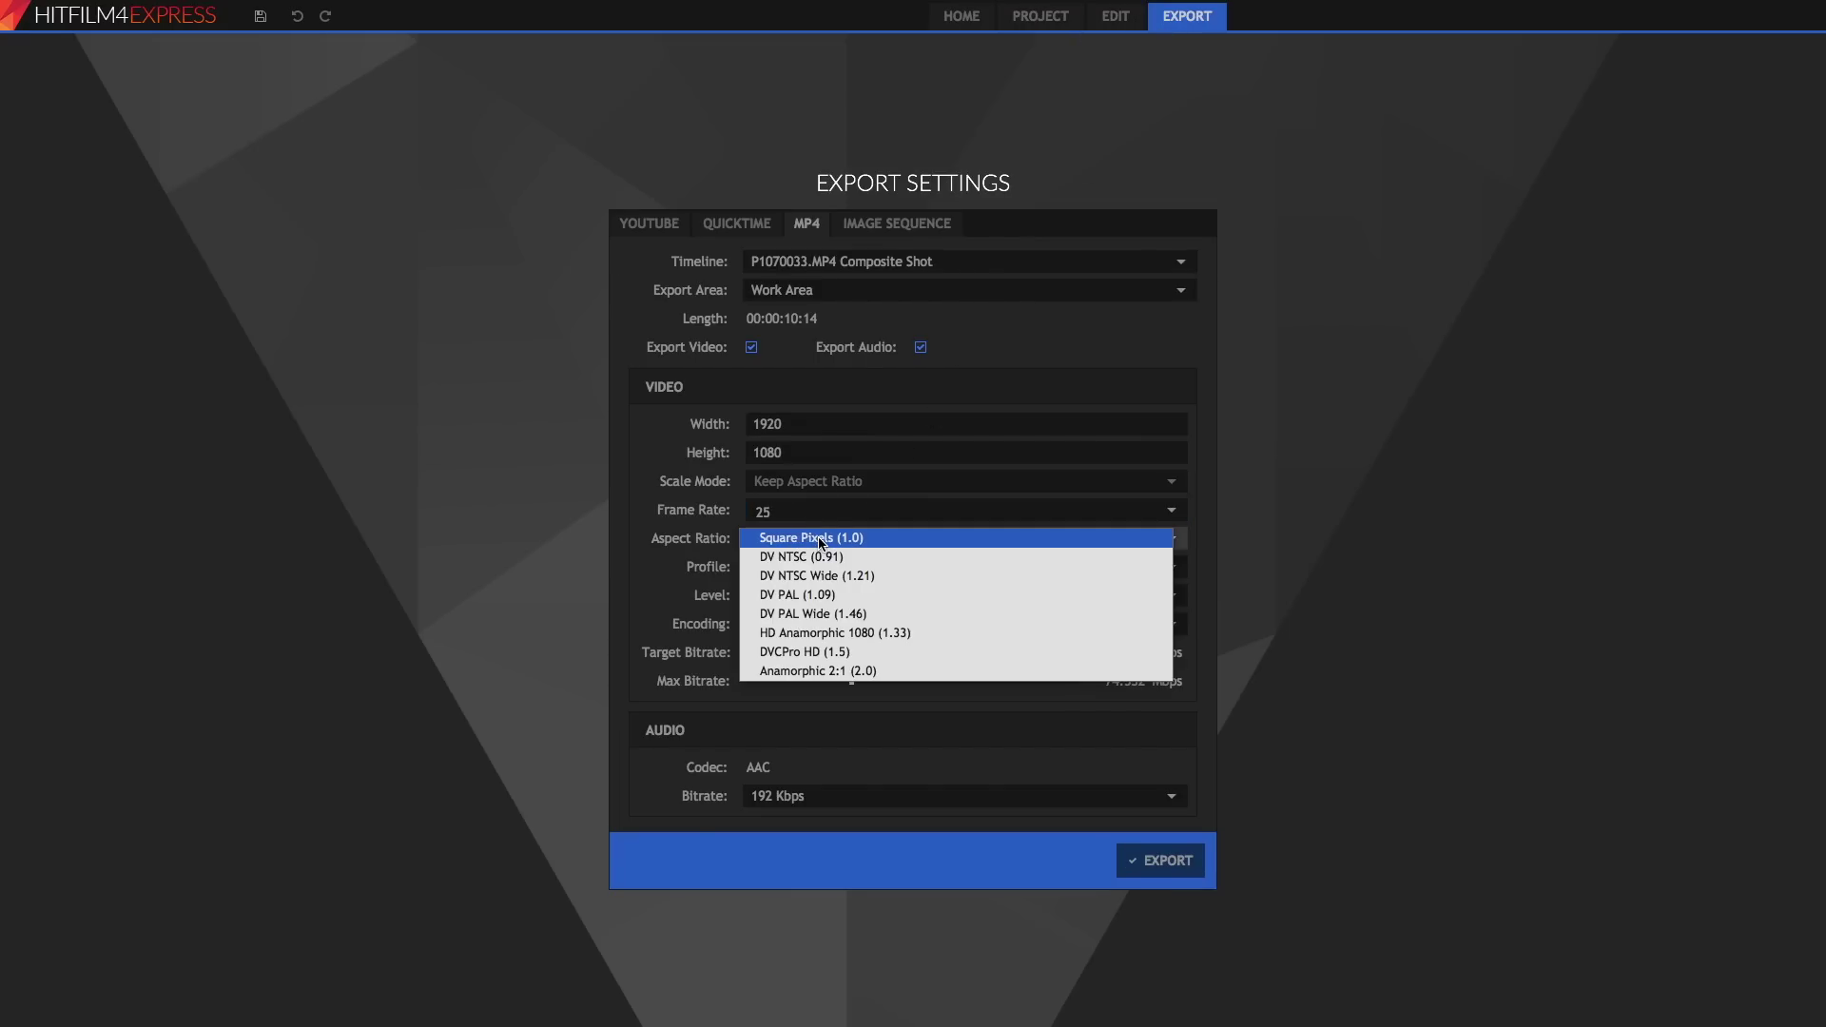
click(821, 540)
click(821, 540)
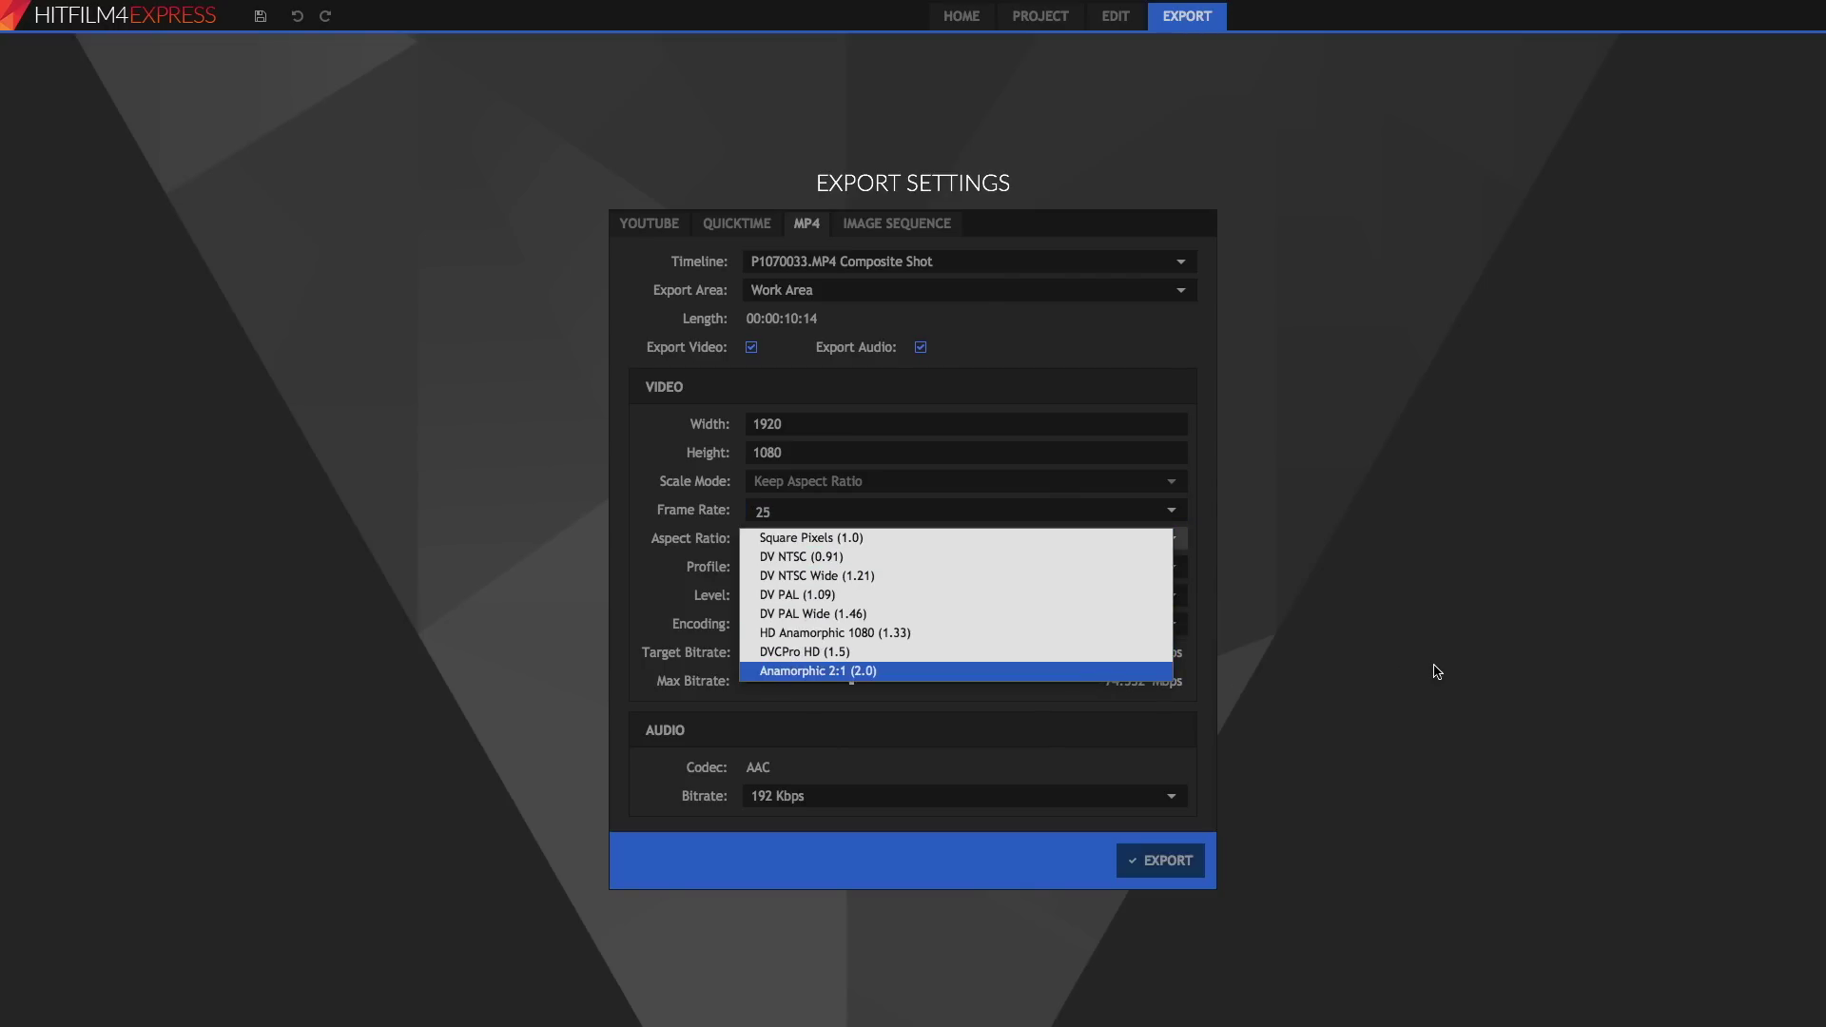
click(1288, 650)
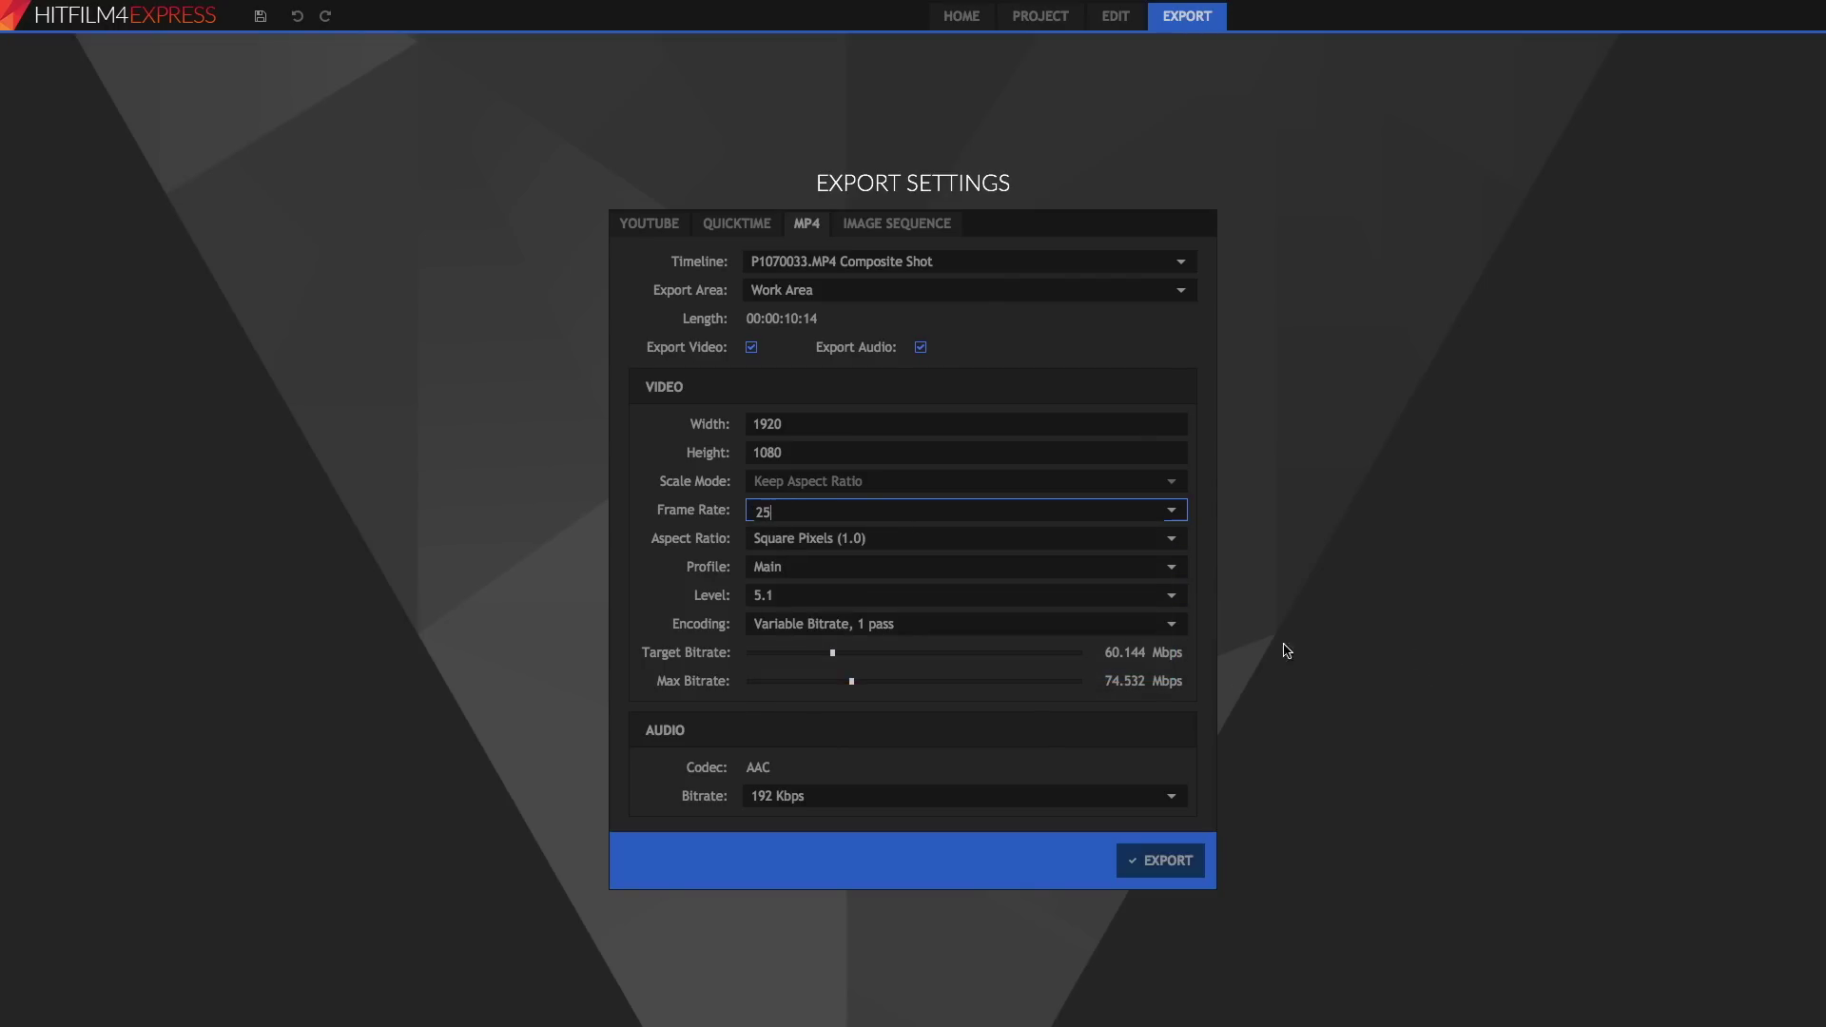
click(904, 564)
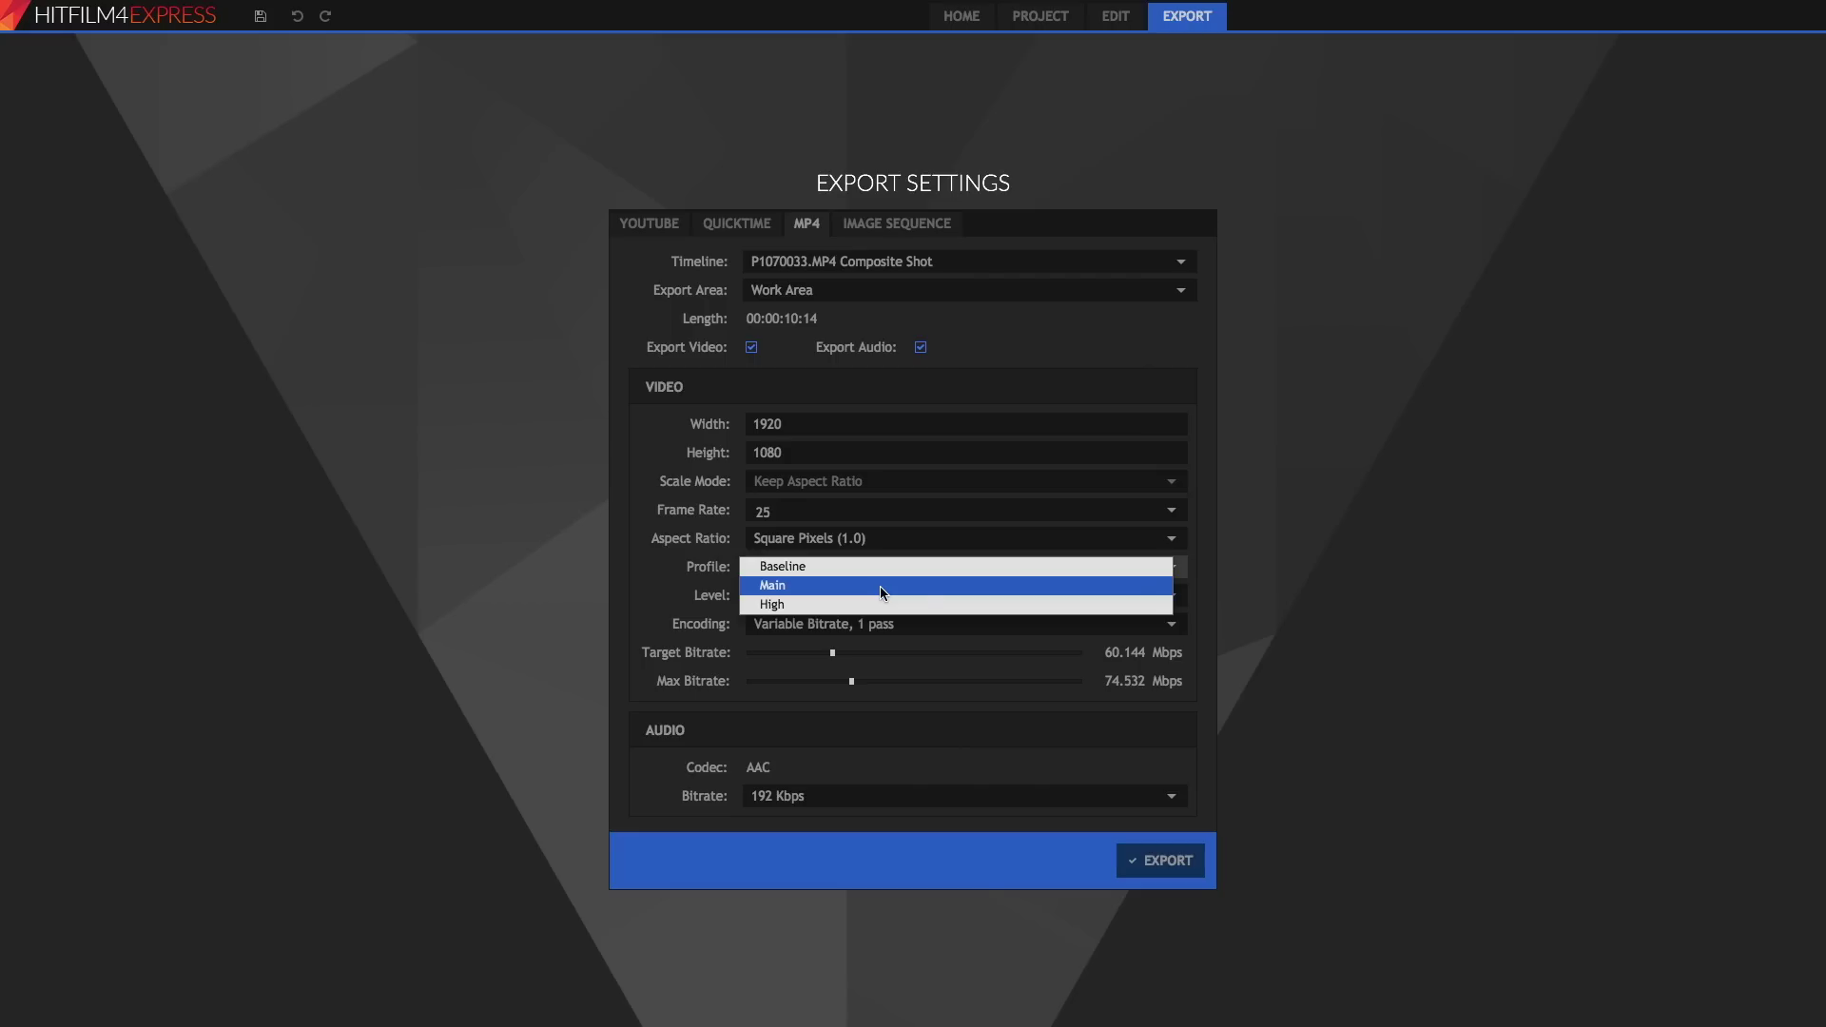
click(881, 586)
click(850, 595)
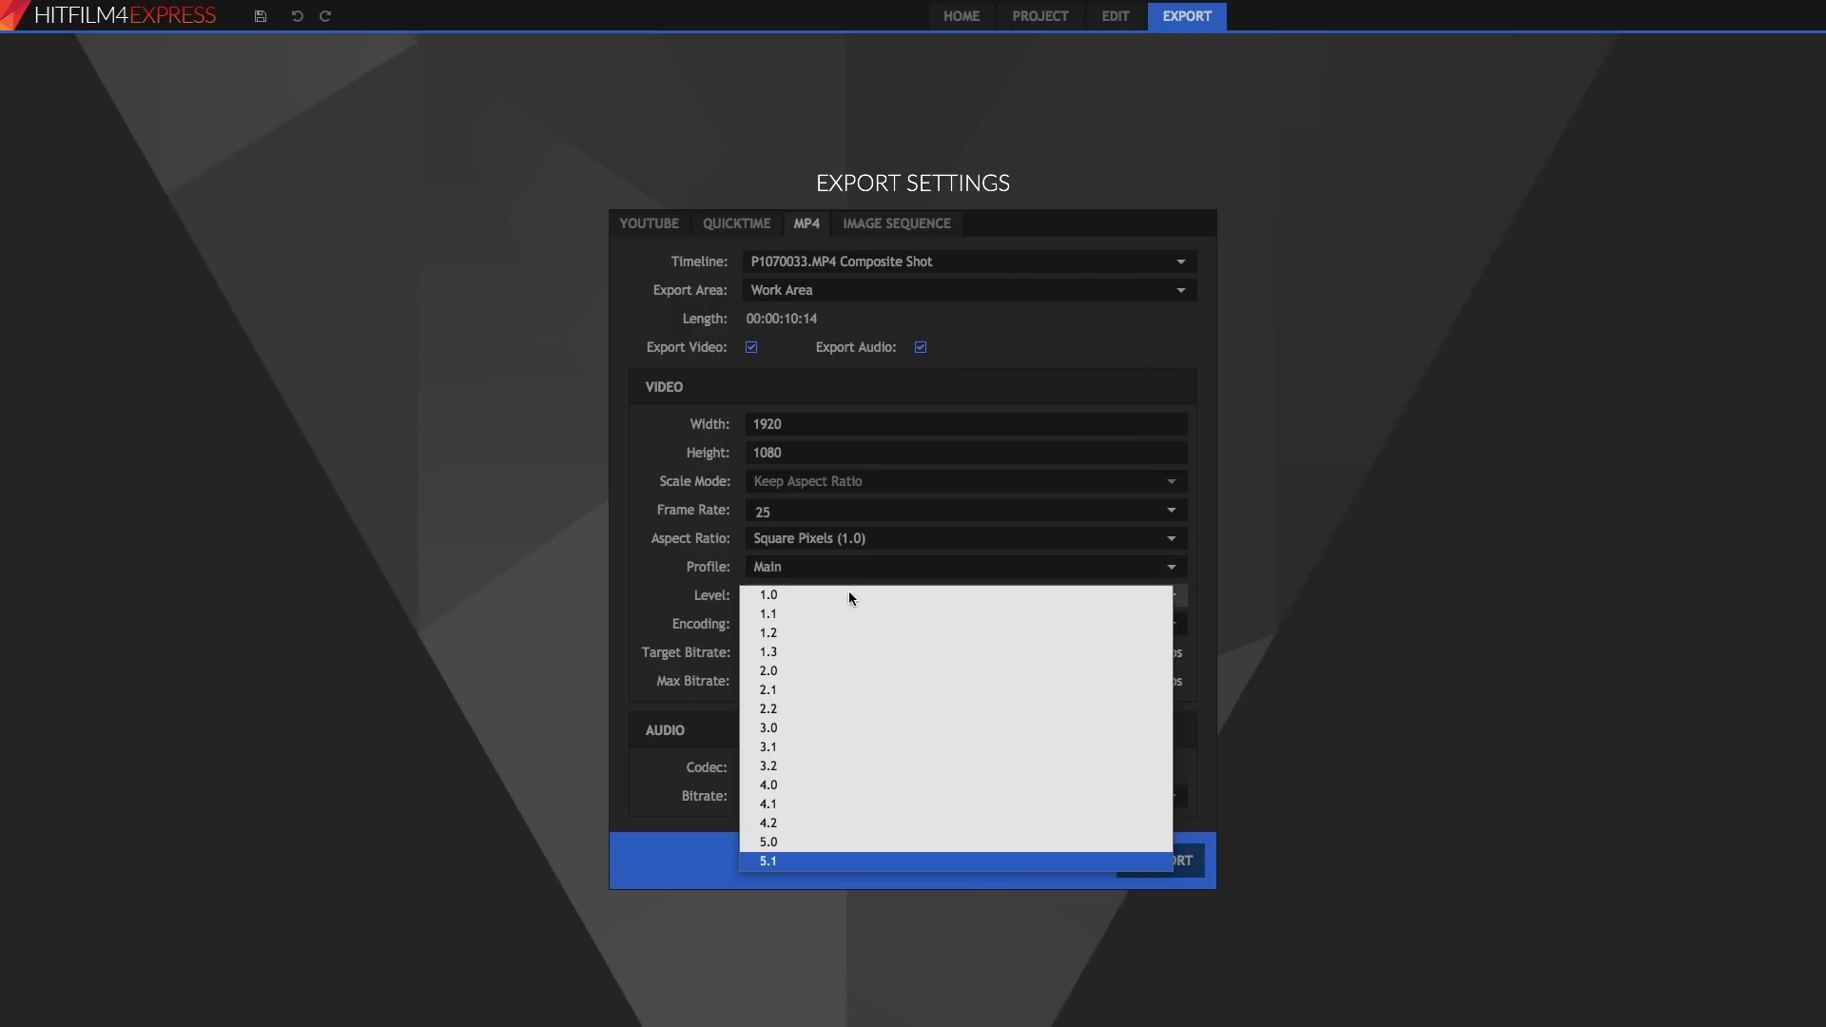
click(864, 790)
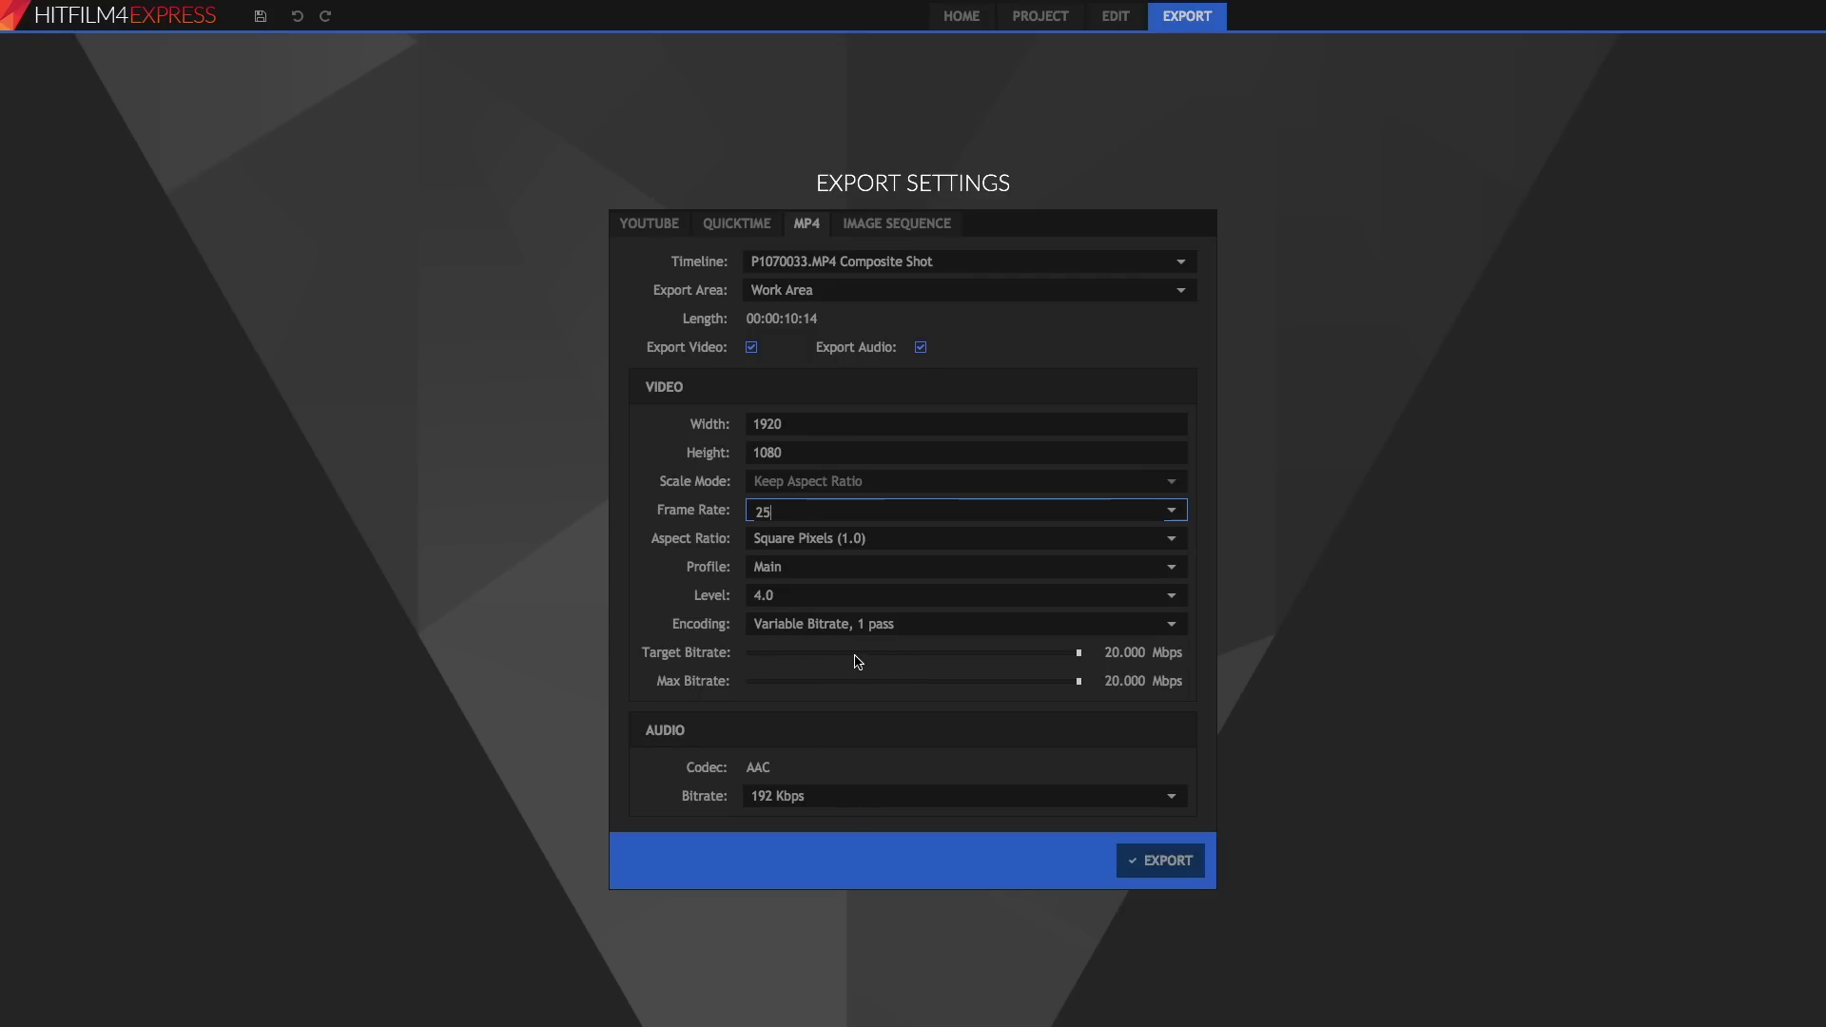
drag(856, 657, 1086, 668)
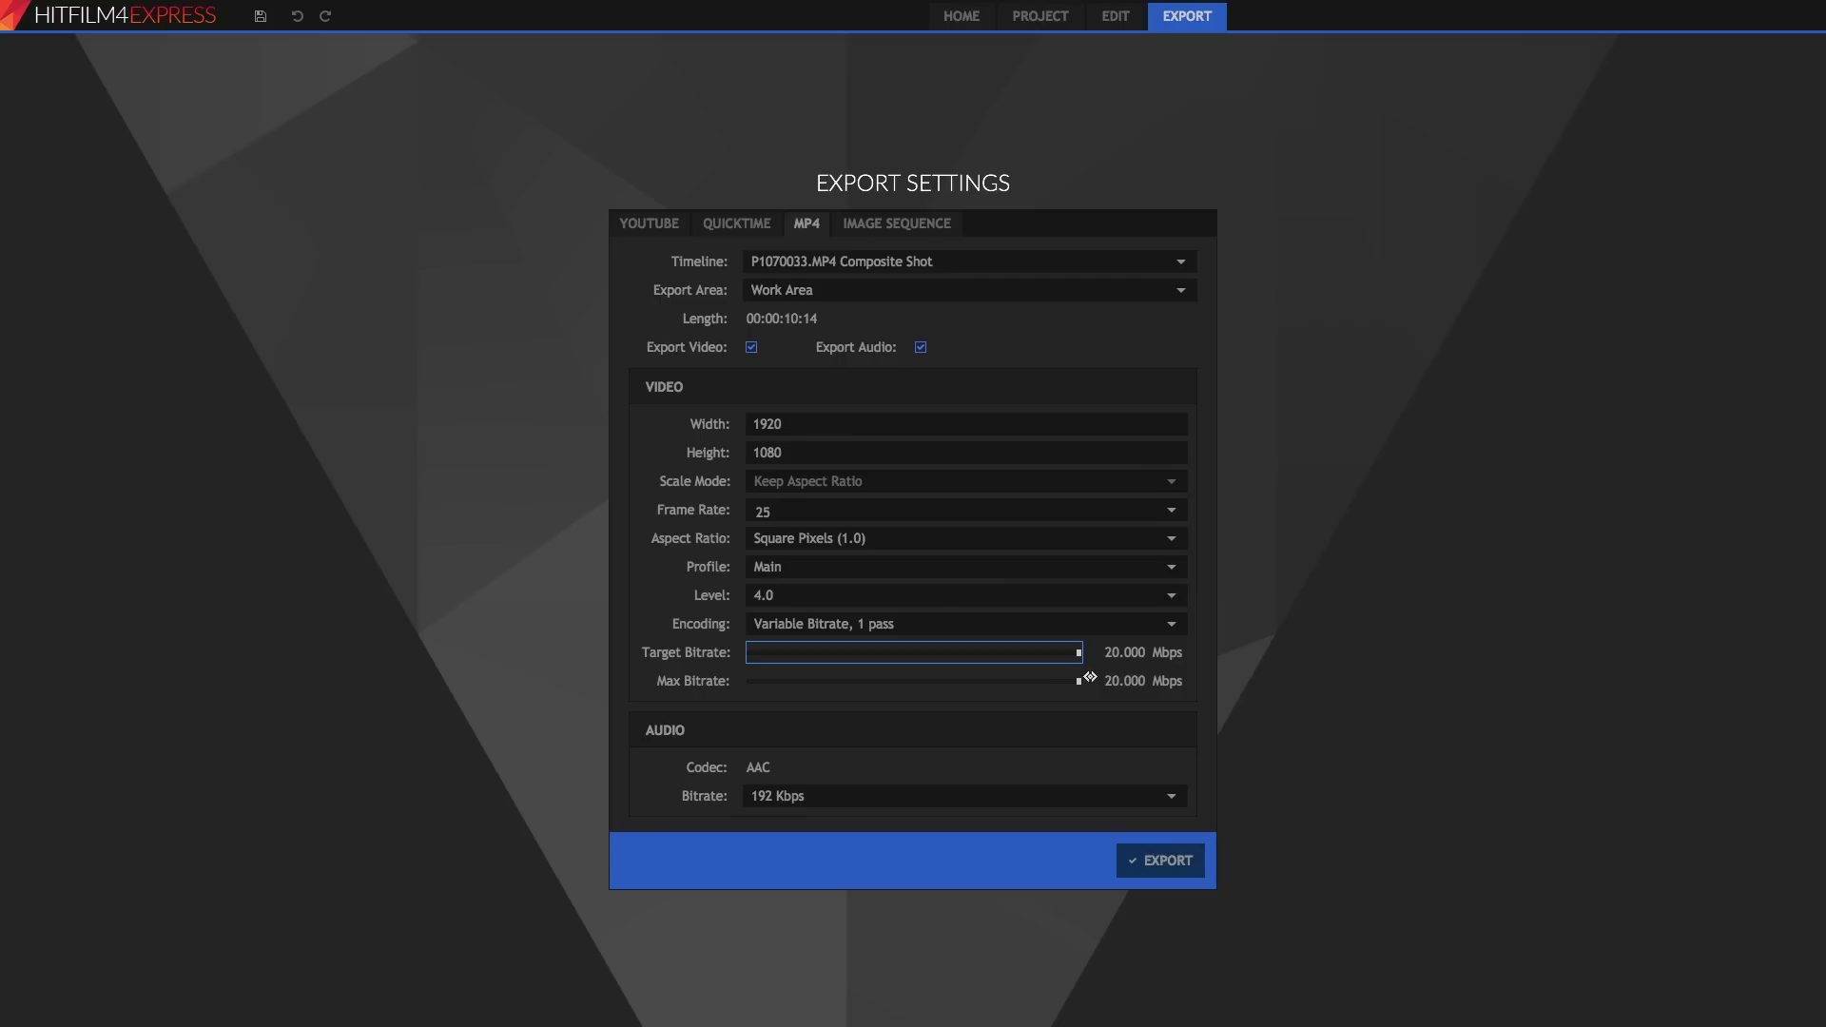
Step: Set the MP4 export Level to 5.0
click(860, 595)
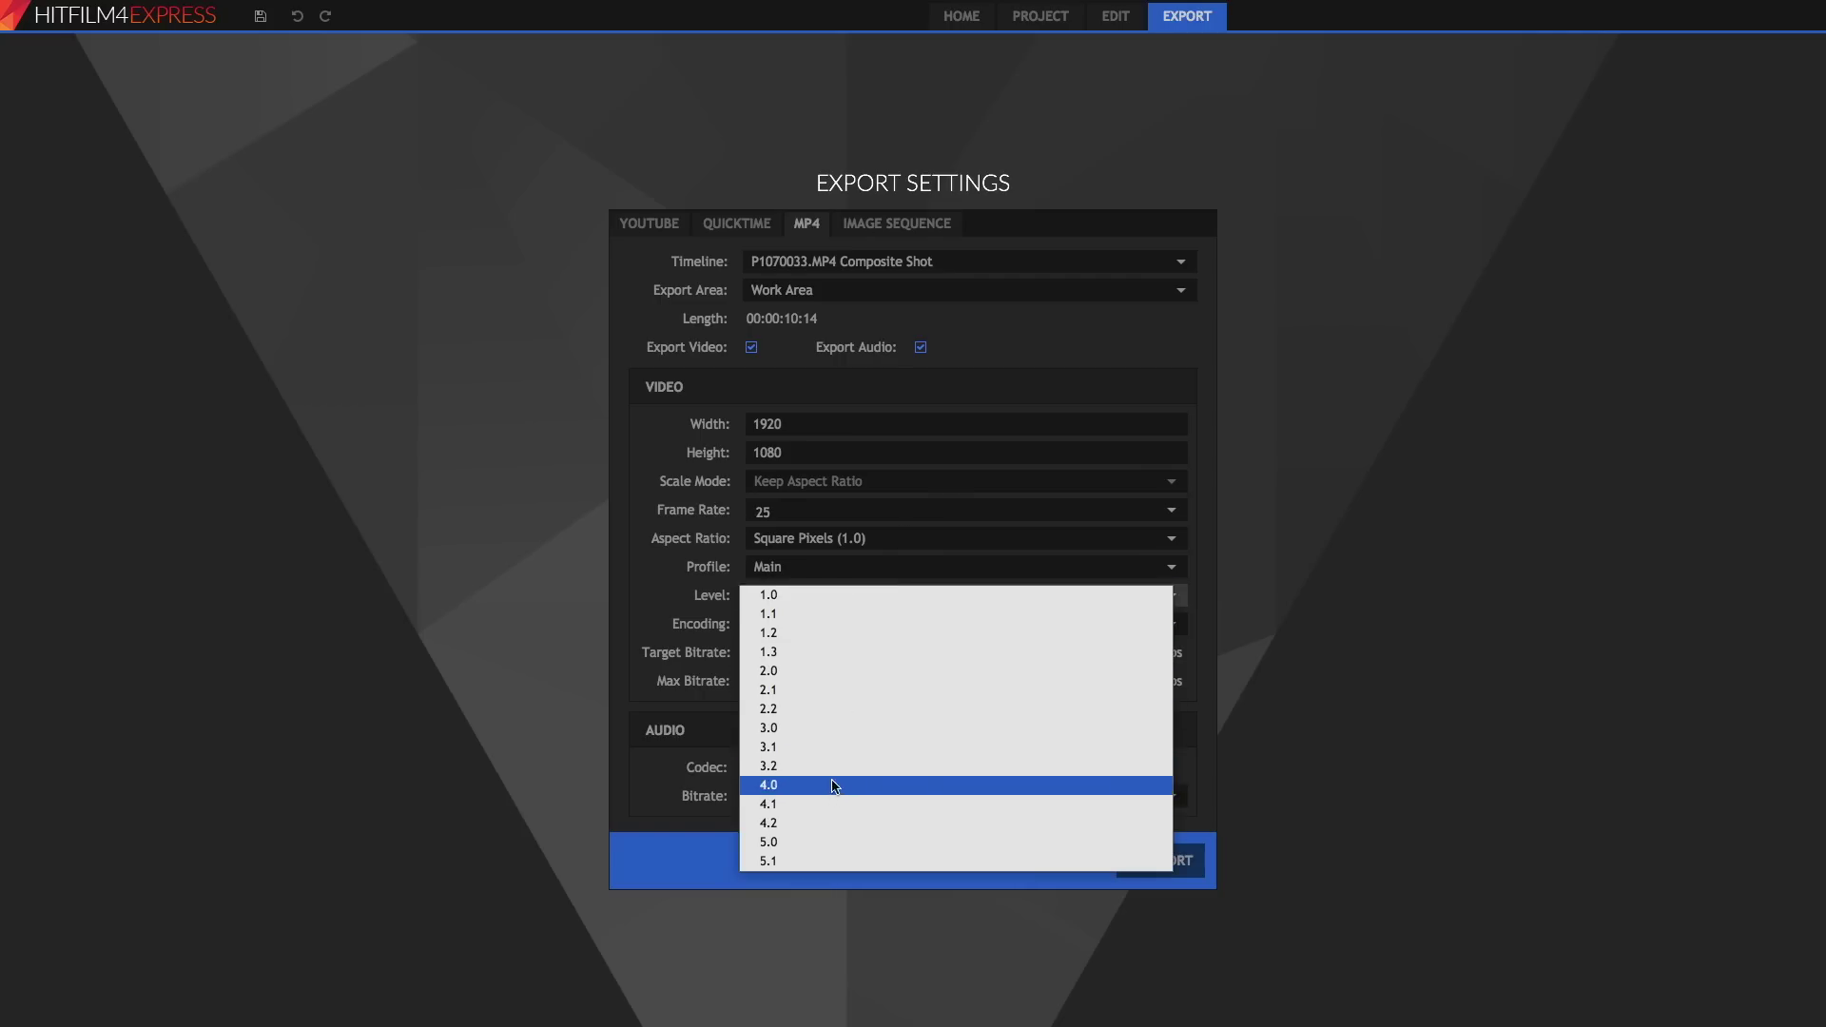
click(835, 844)
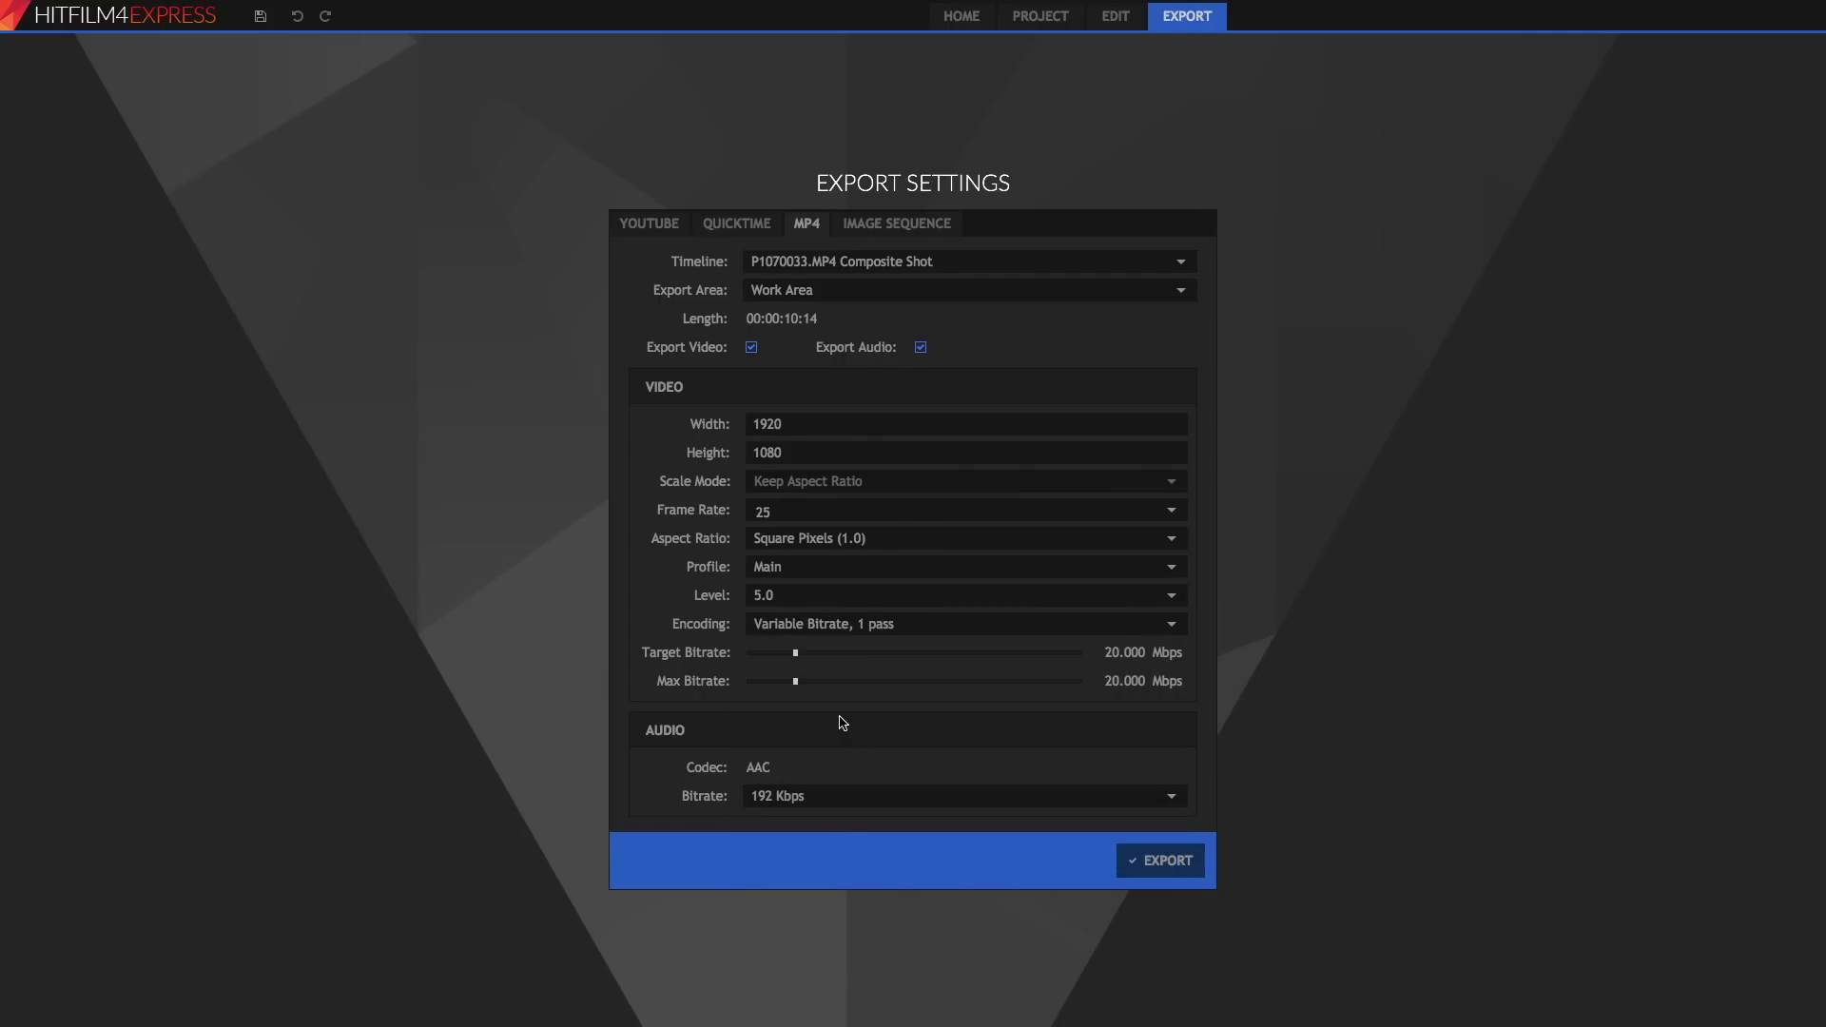
click(819, 423)
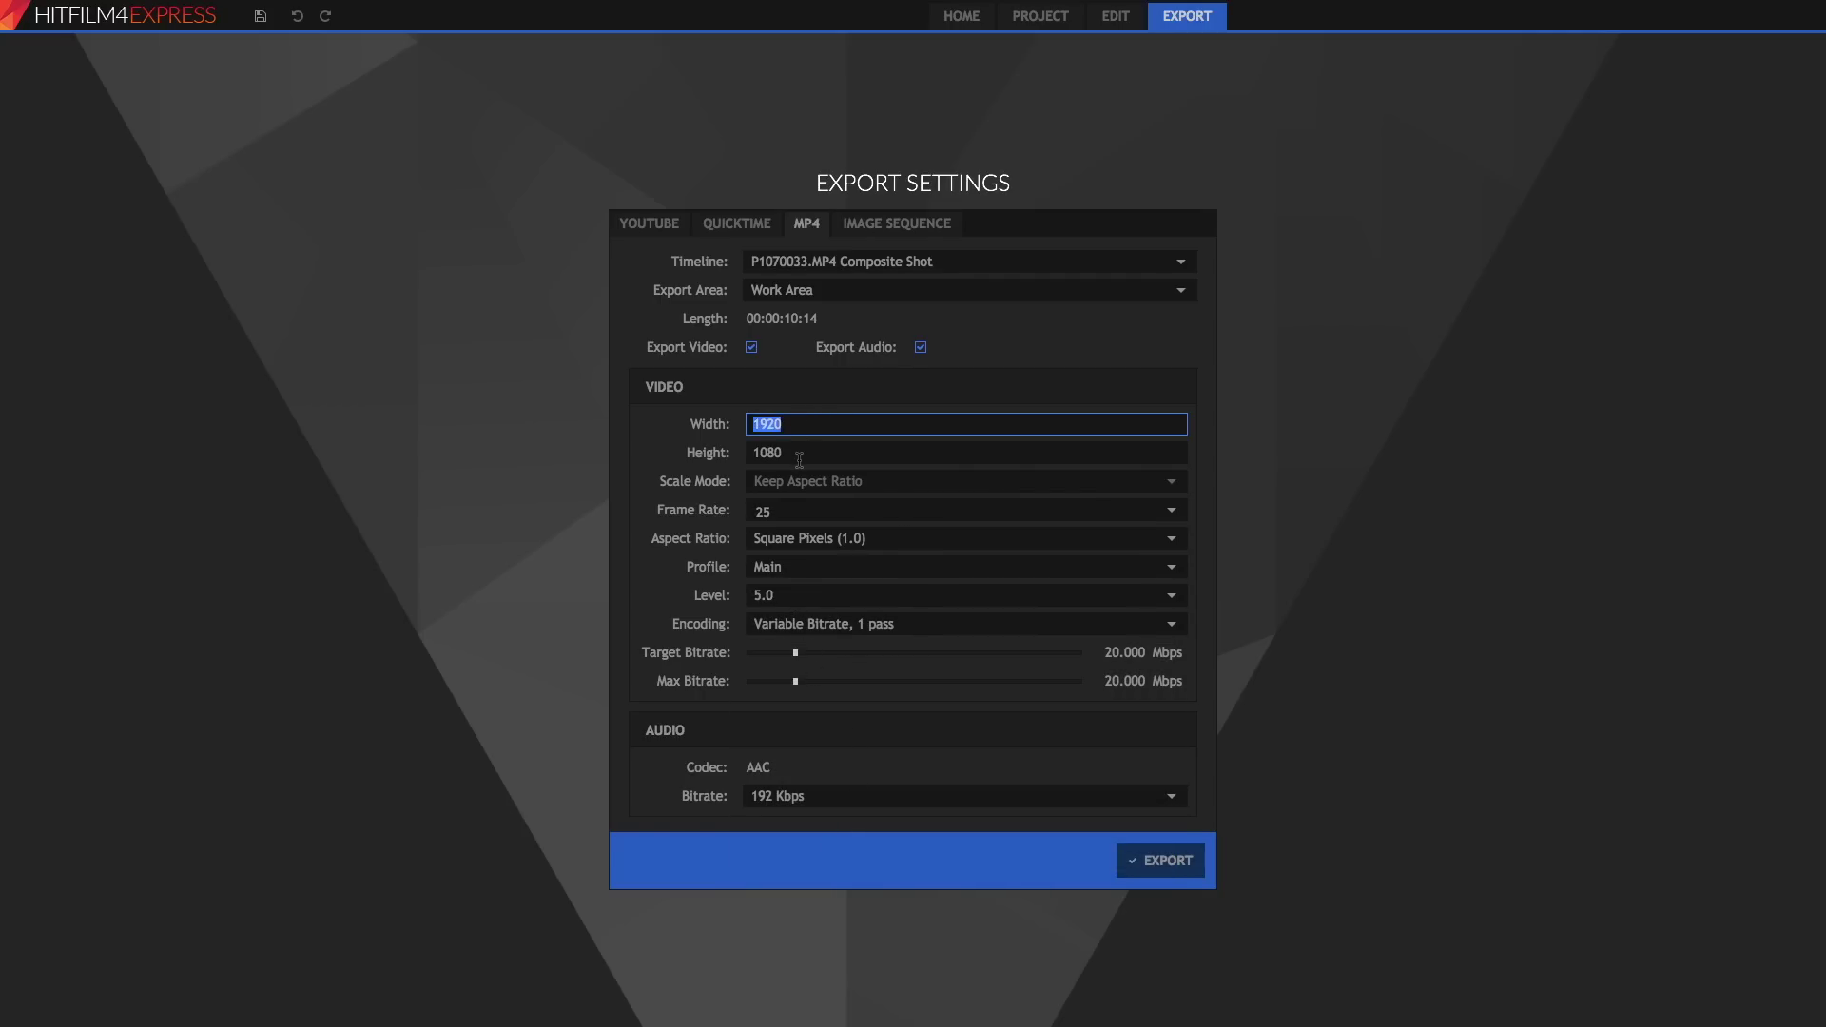
click(790, 513)
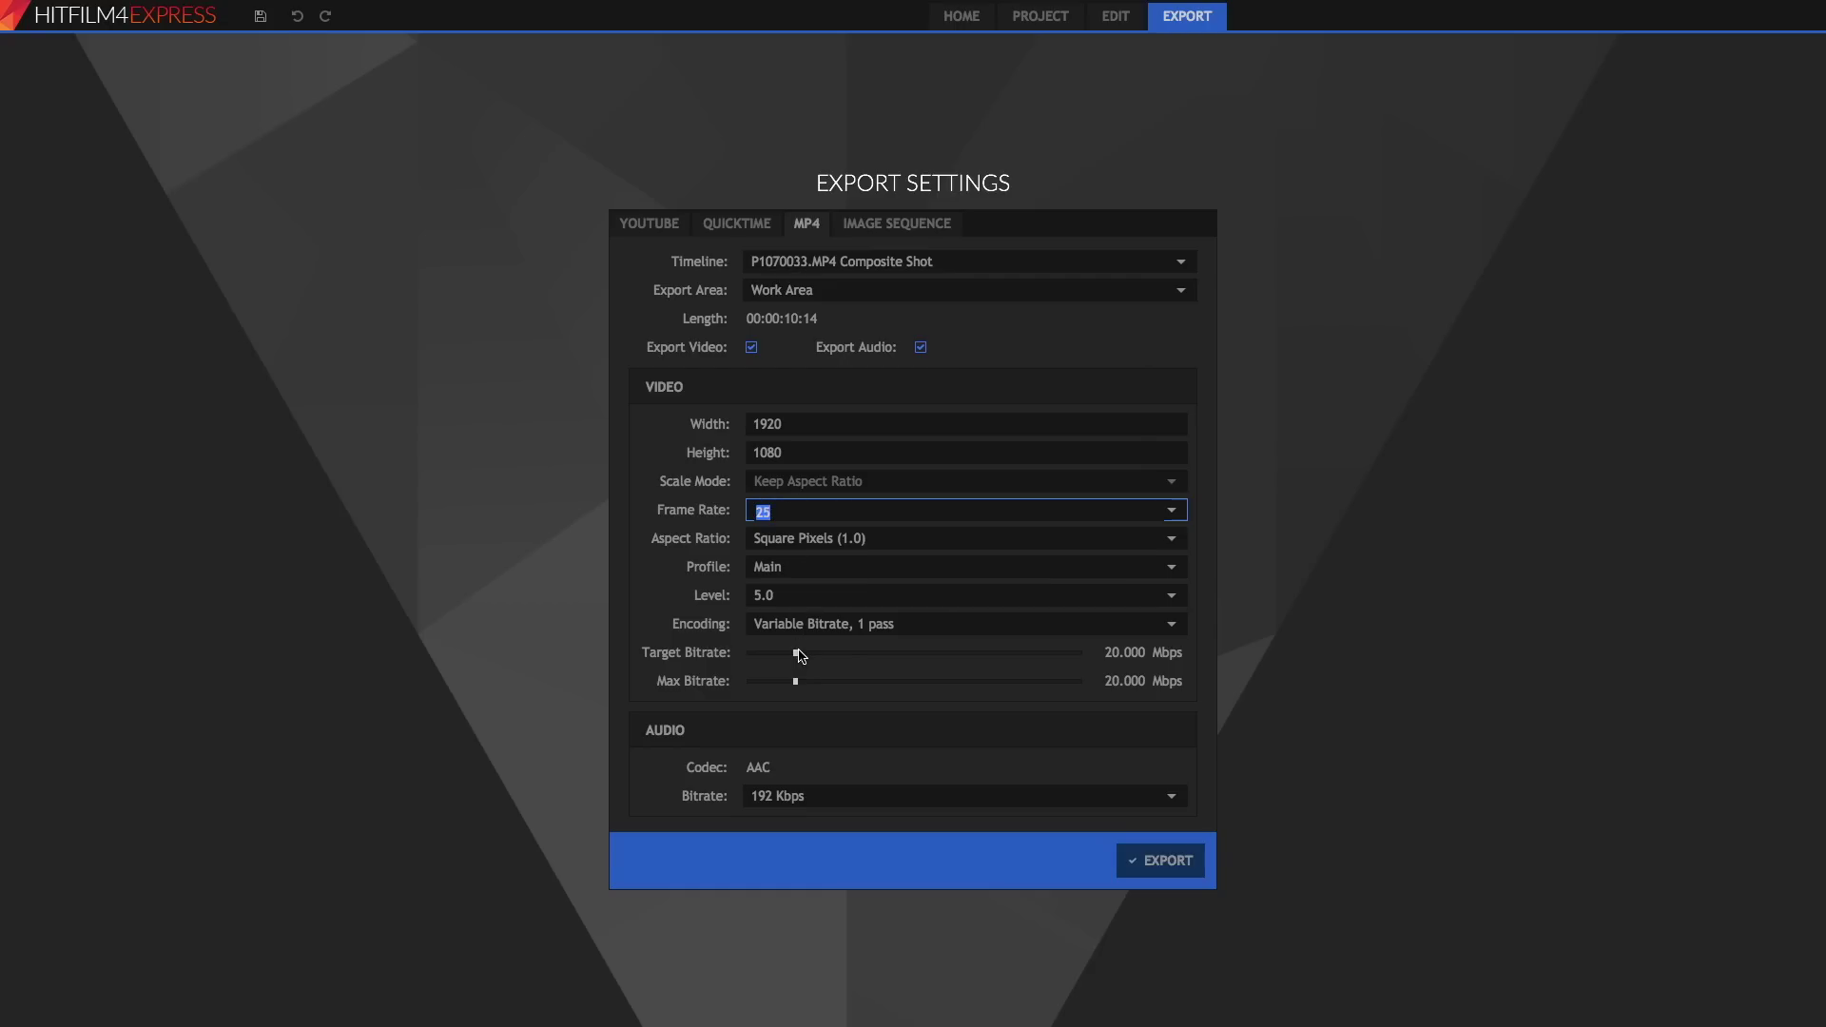
Step: Raise the target bitrate to 59.508 Mbps and max bitrate to 75.684 Mbps, then check audio bitrate options
drag(800, 655, 829, 659)
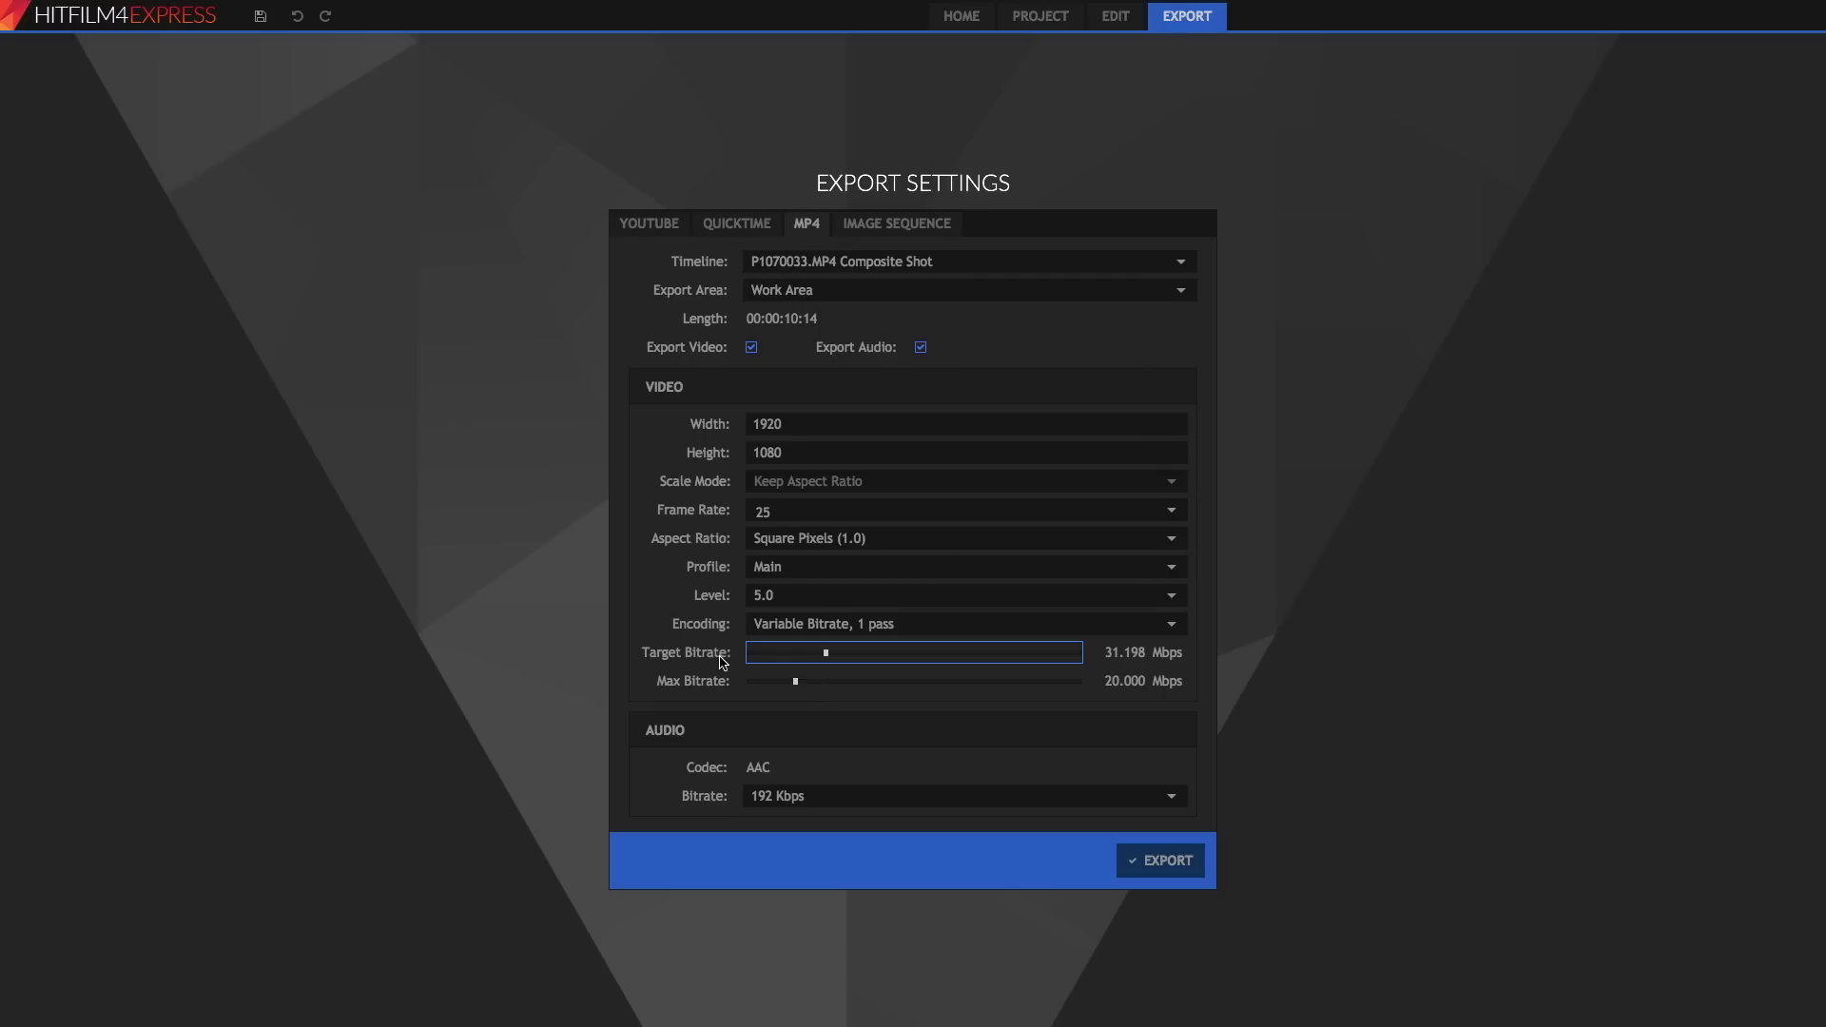
mouse_move(853, 681)
mouse_down()
mouse_move(876, 680)
mouse_move(837, 656)
mouse_up()
click(893, 652)
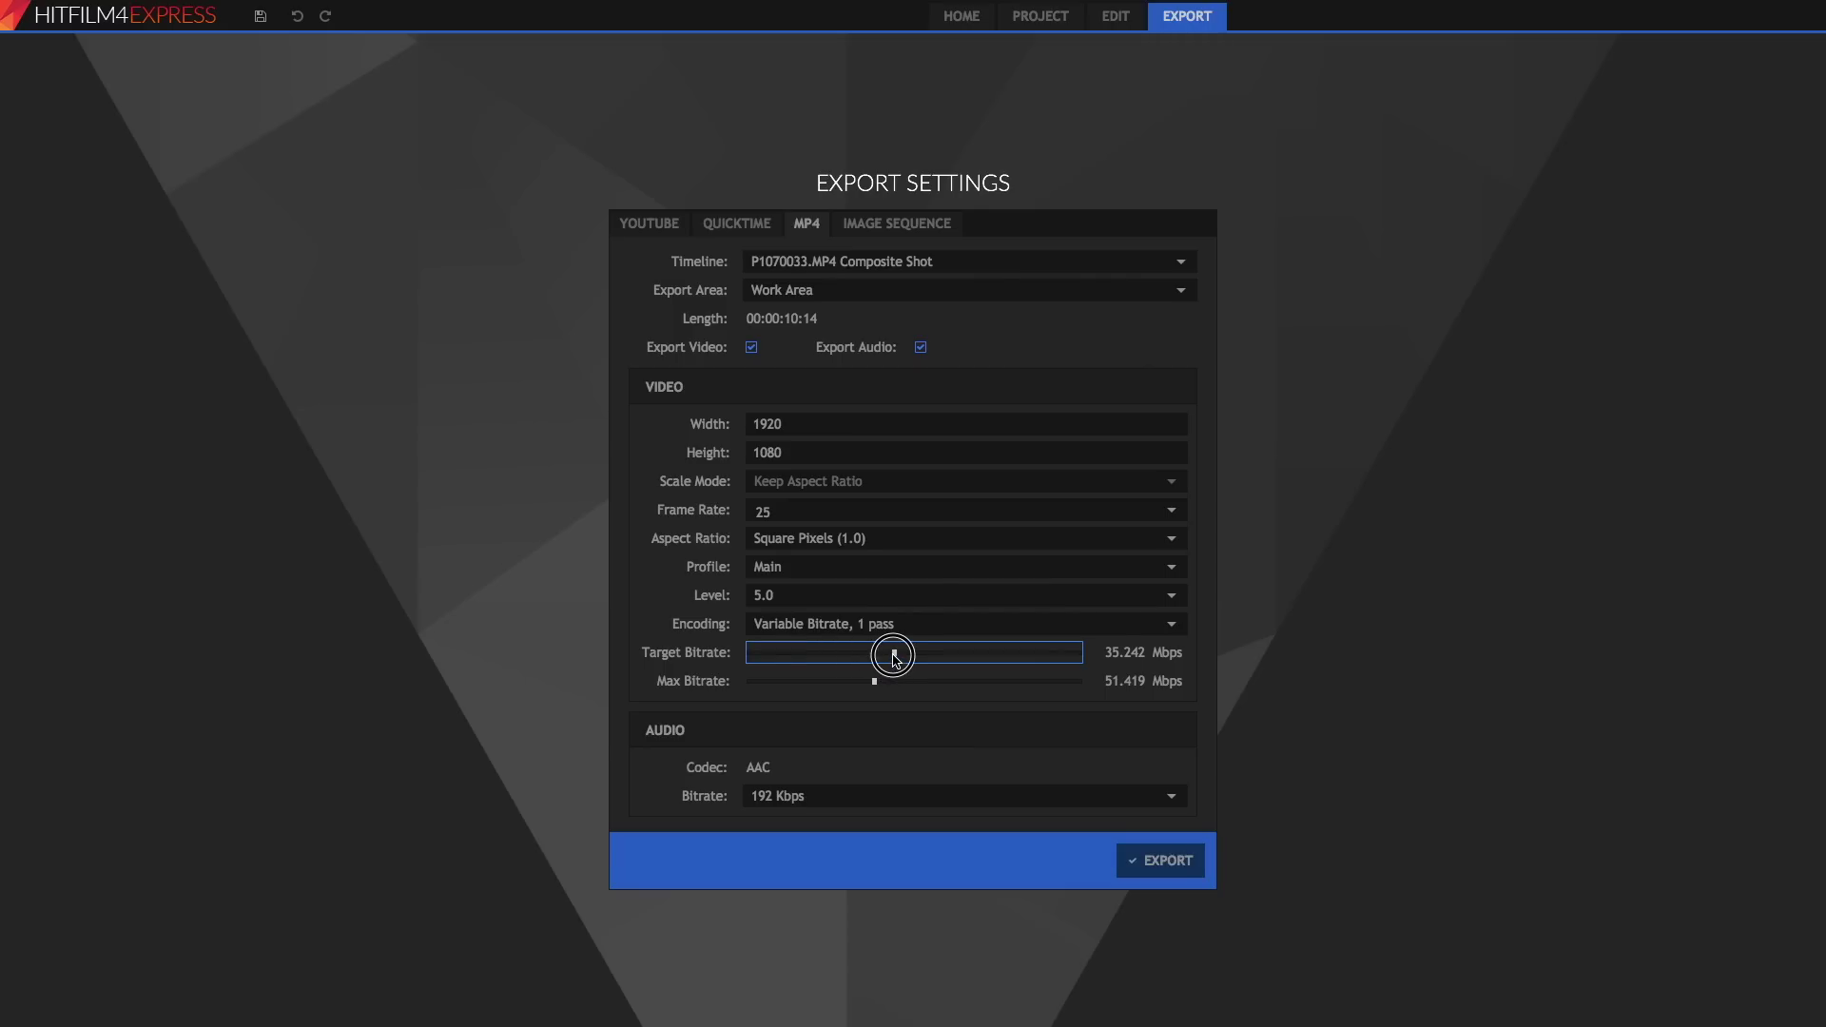
click(933, 681)
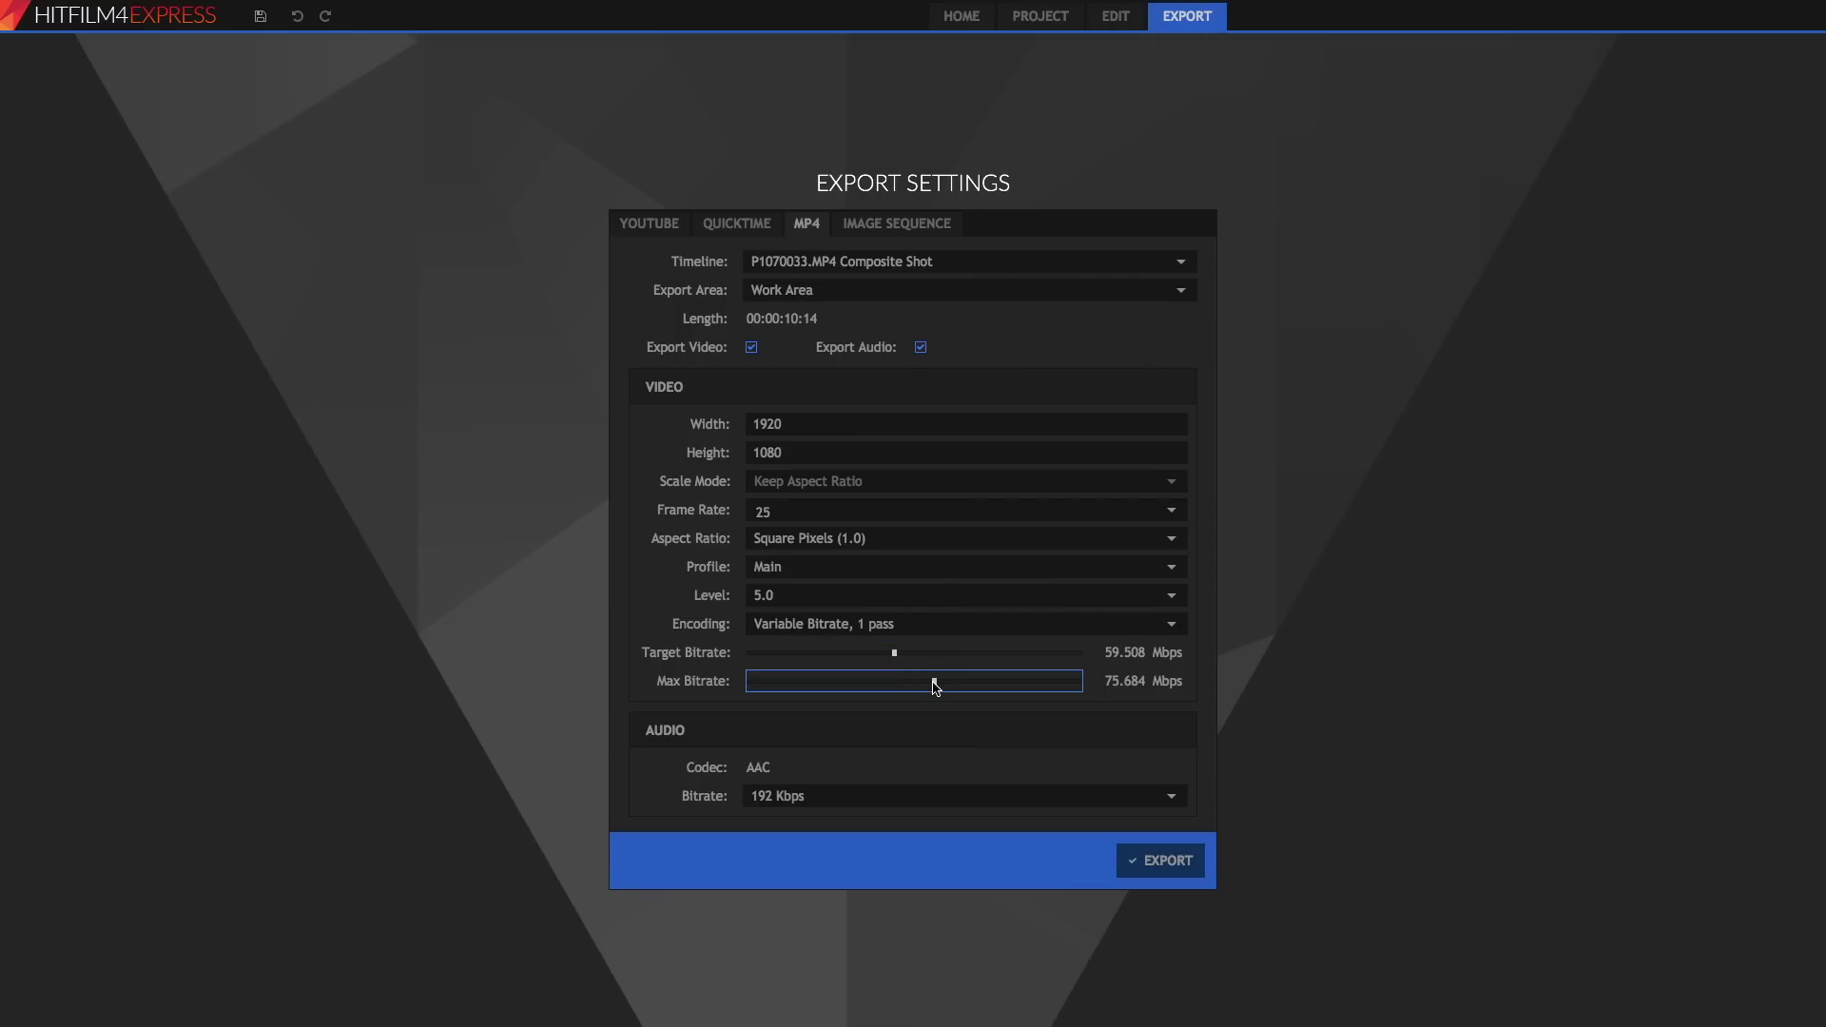
click(1125, 17)
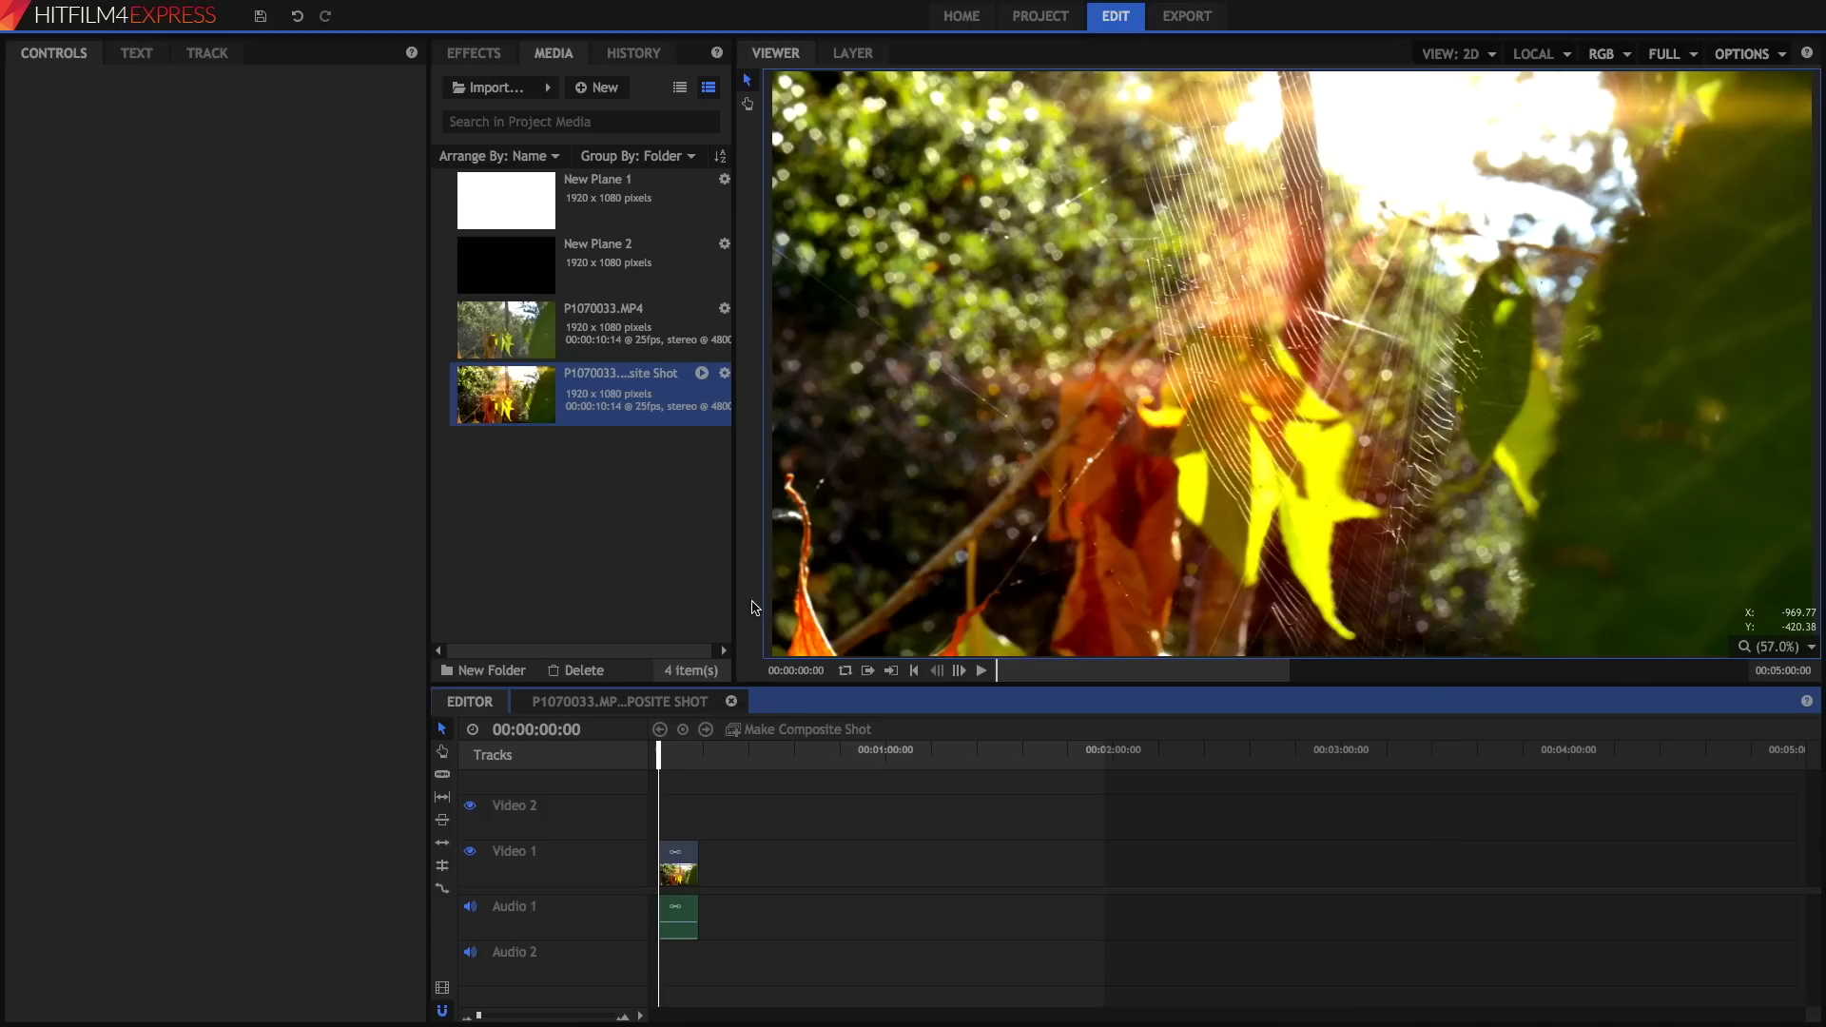
click(1187, 19)
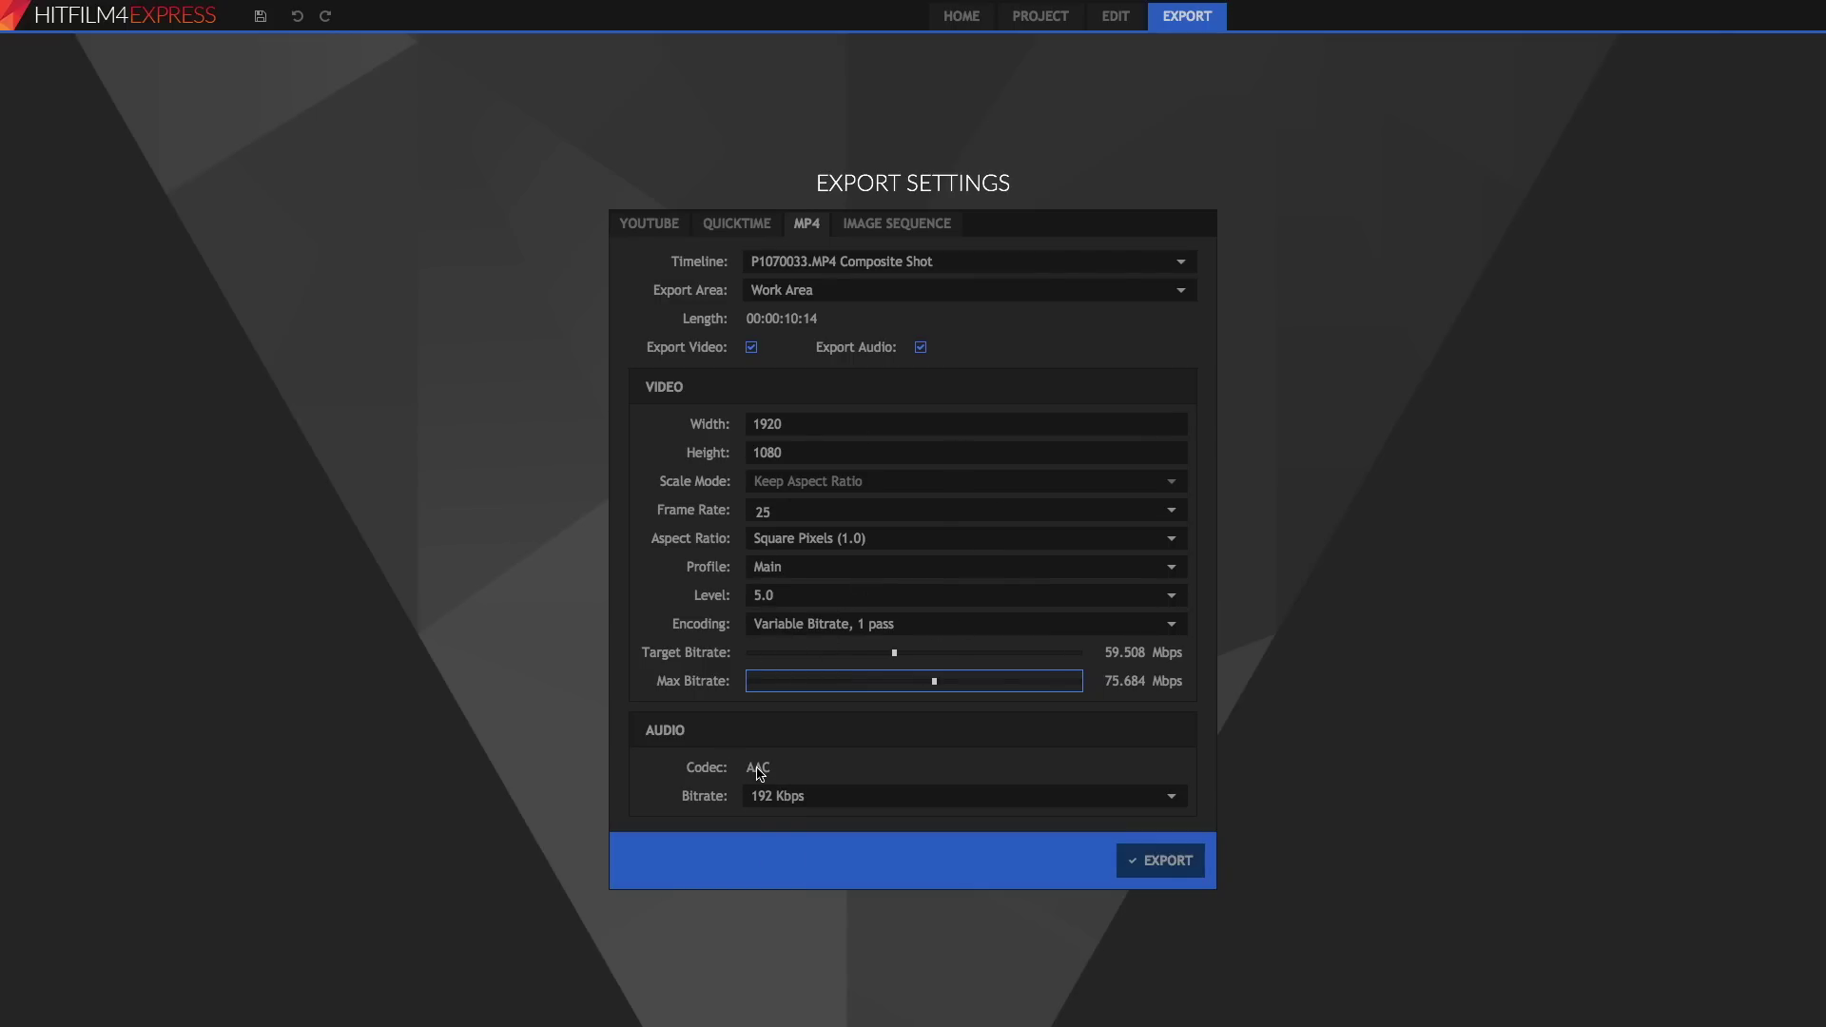
click(775, 799)
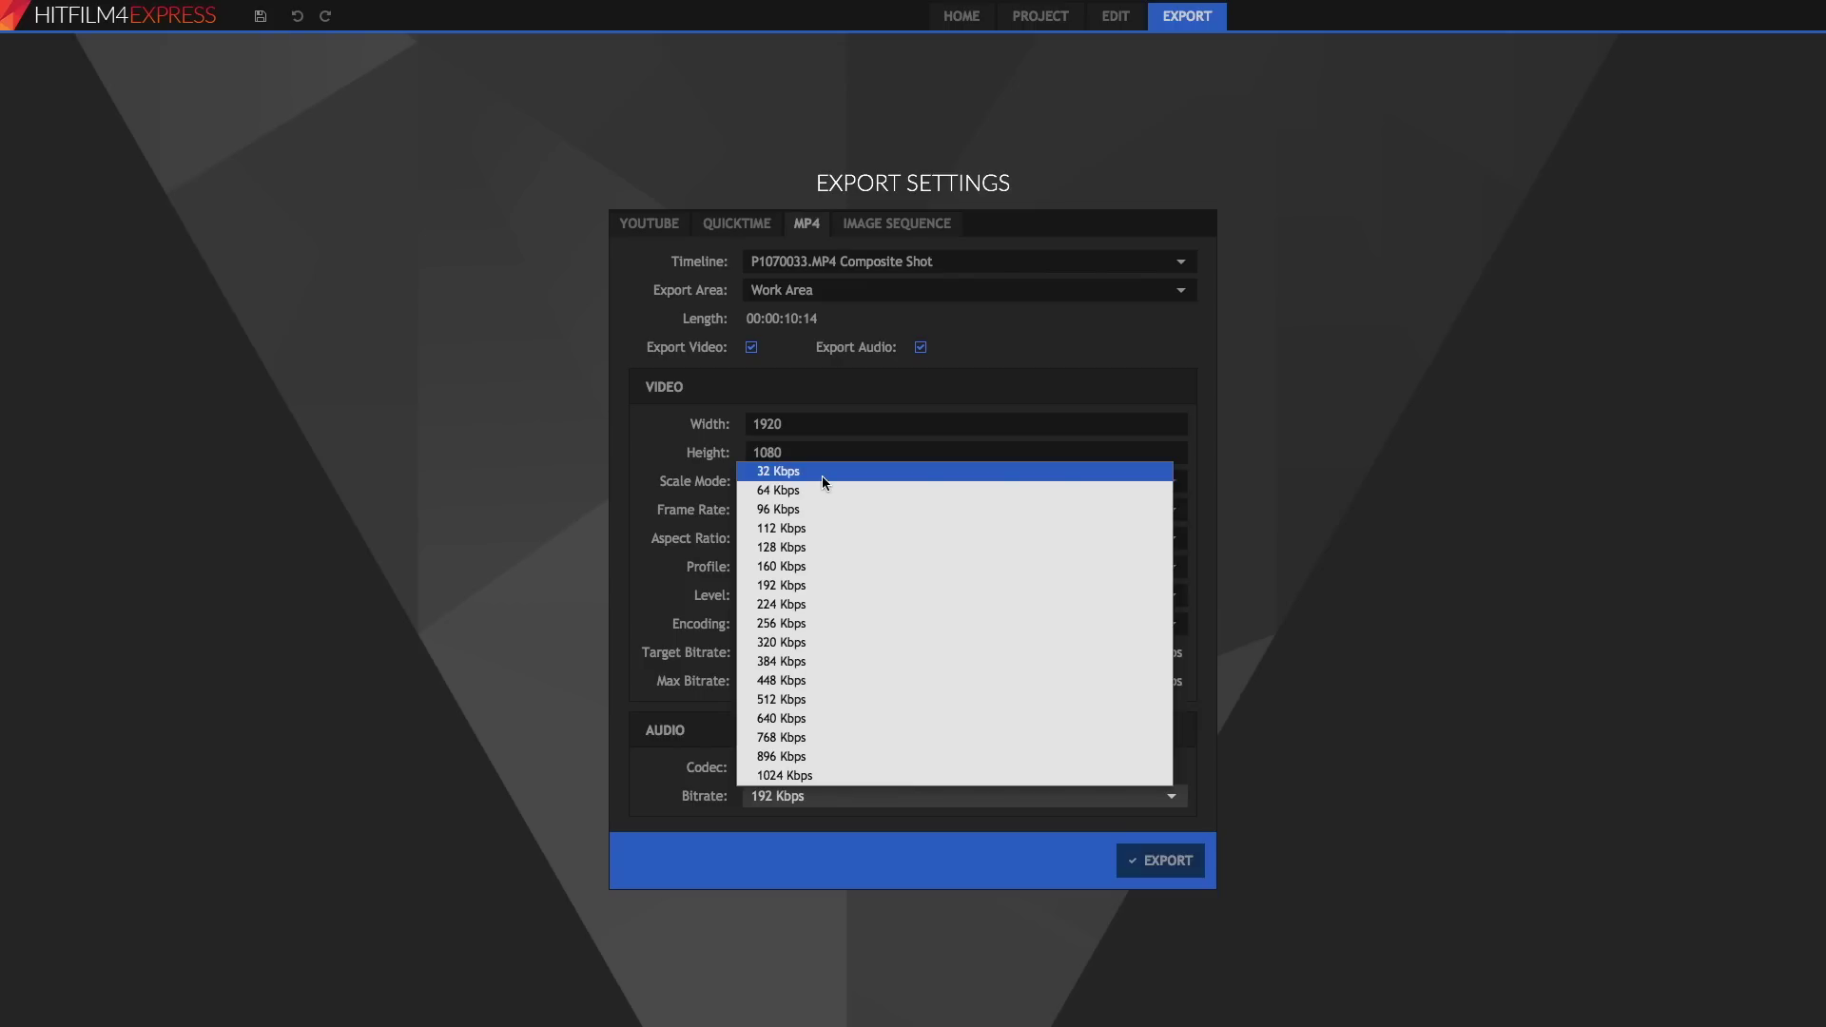
Step: Leave the audio bitrate unchanged and switch to the Image Sequence export settings
click(672, 702)
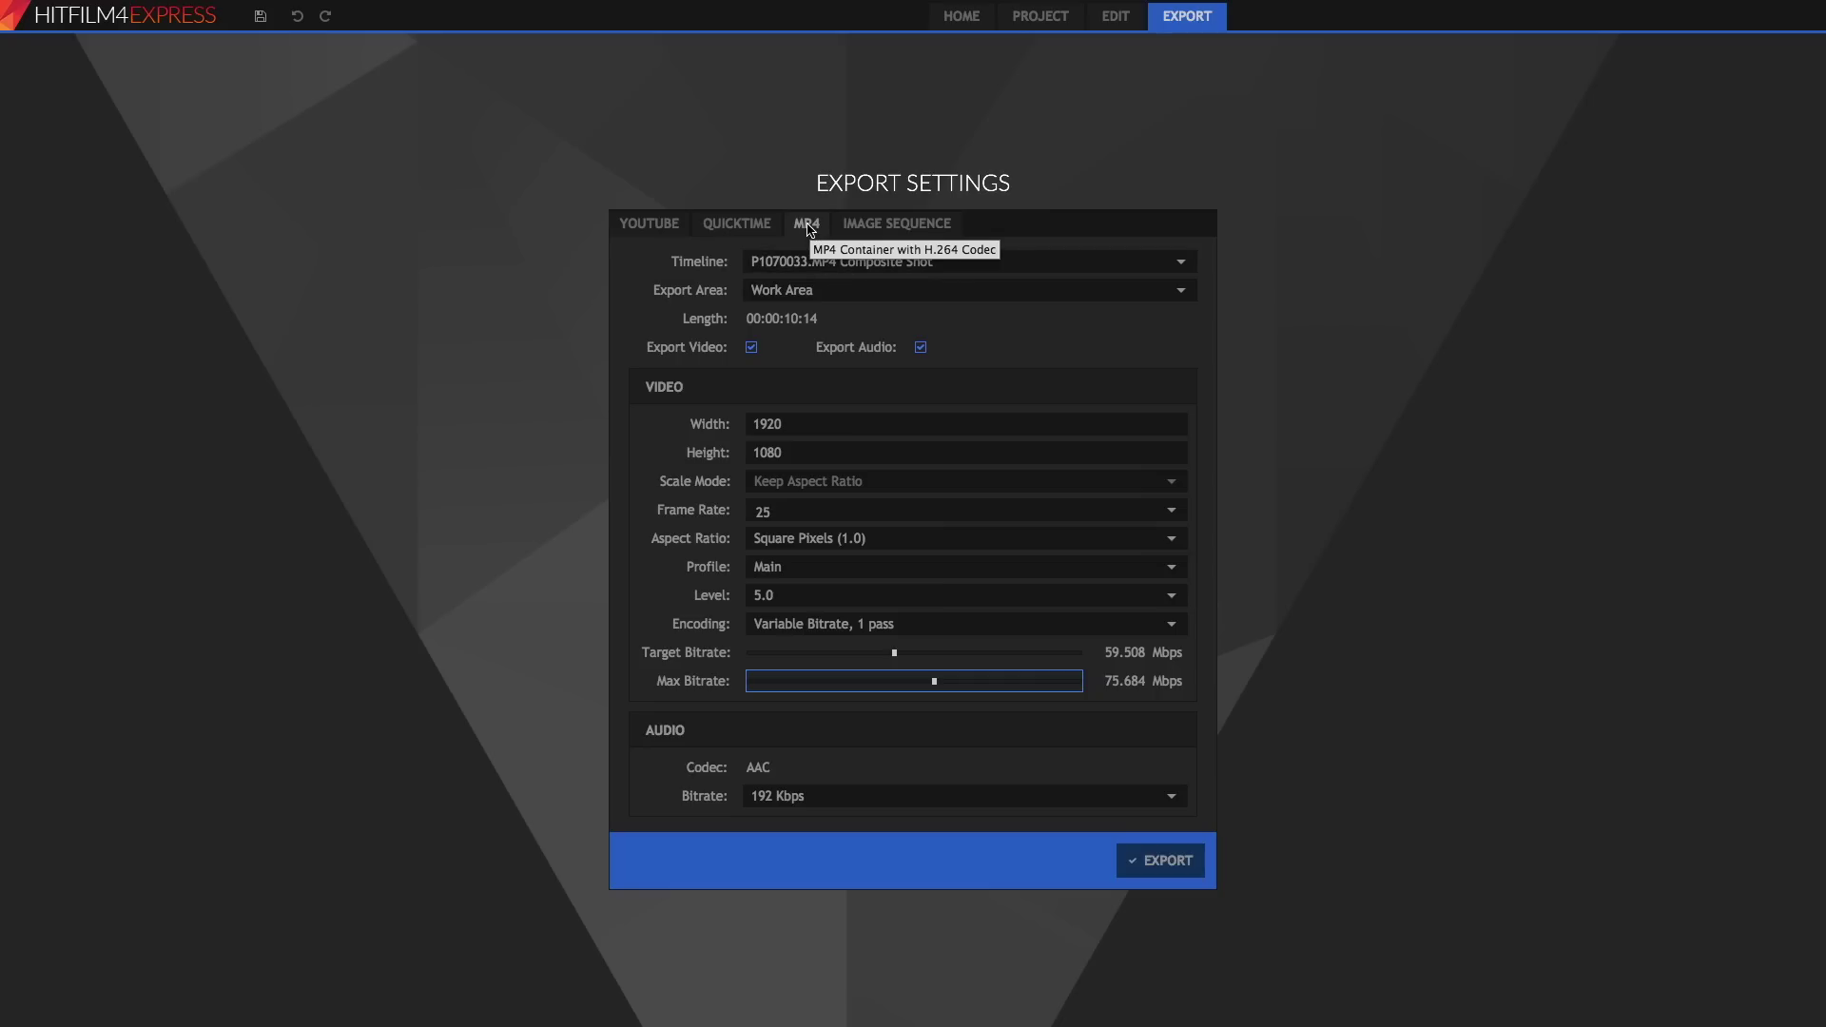
click(866, 224)
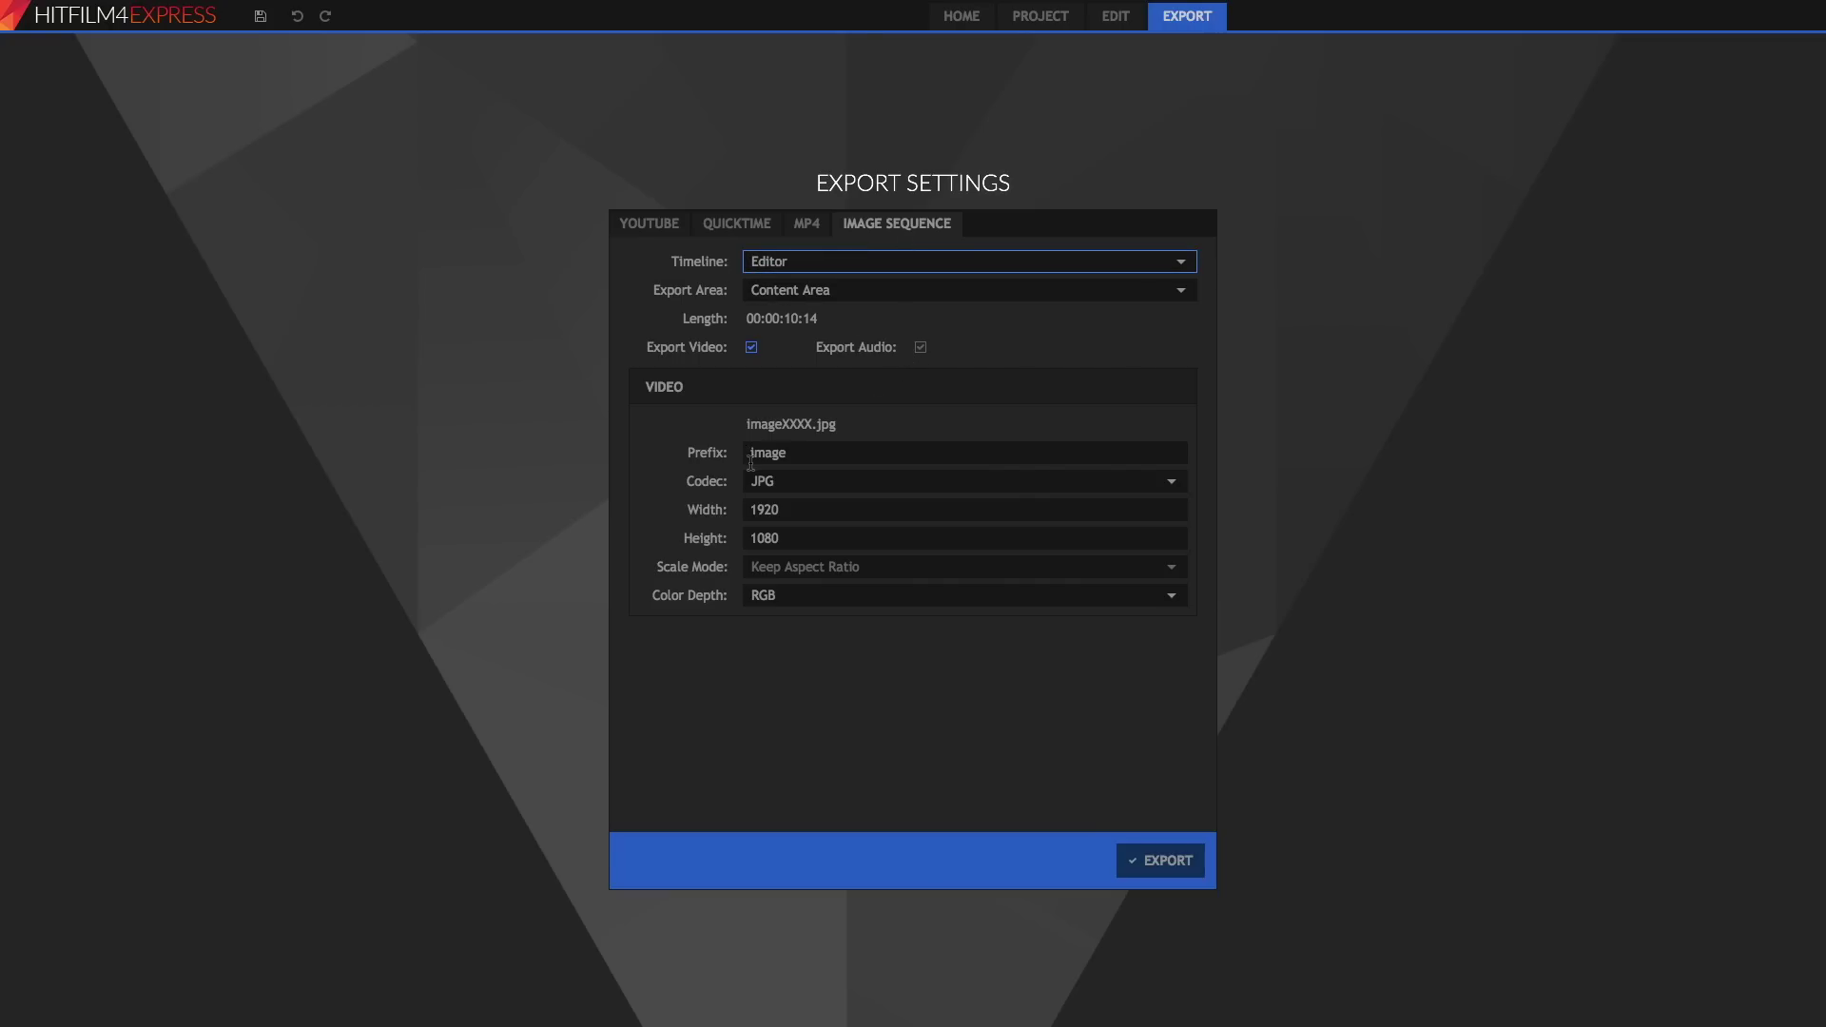
click(802, 455)
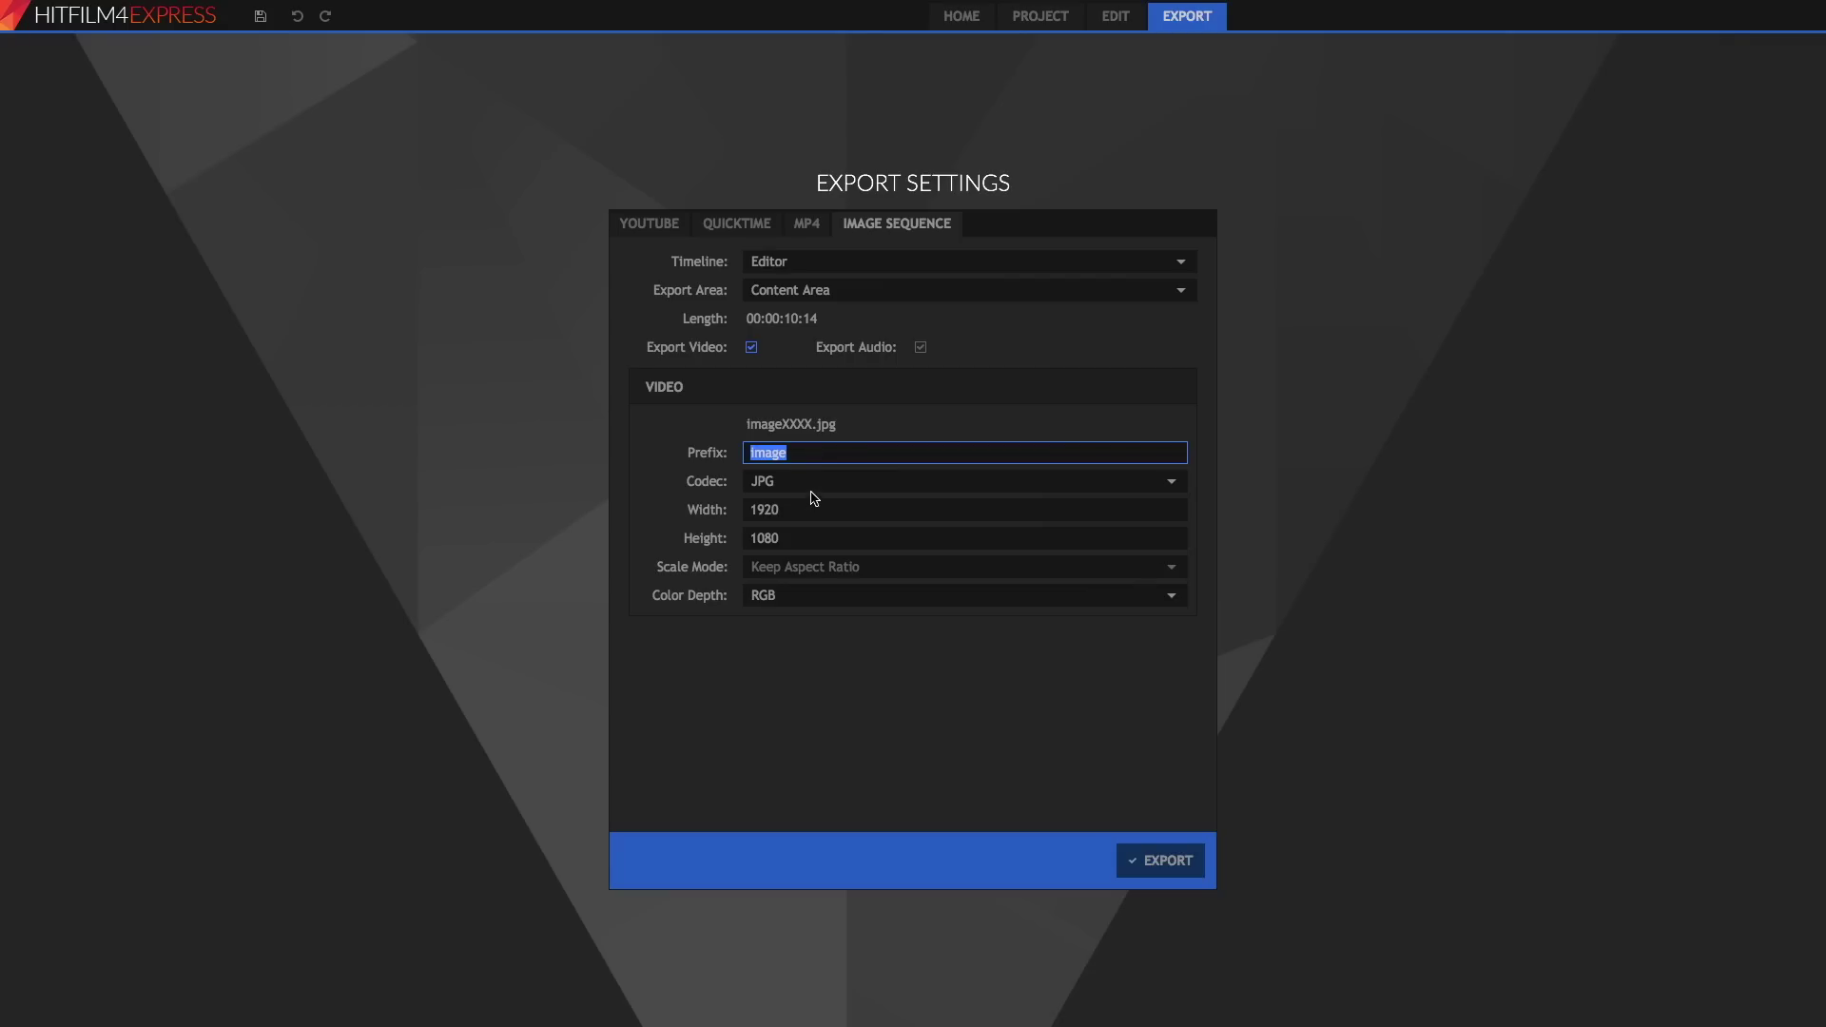
click(811, 488)
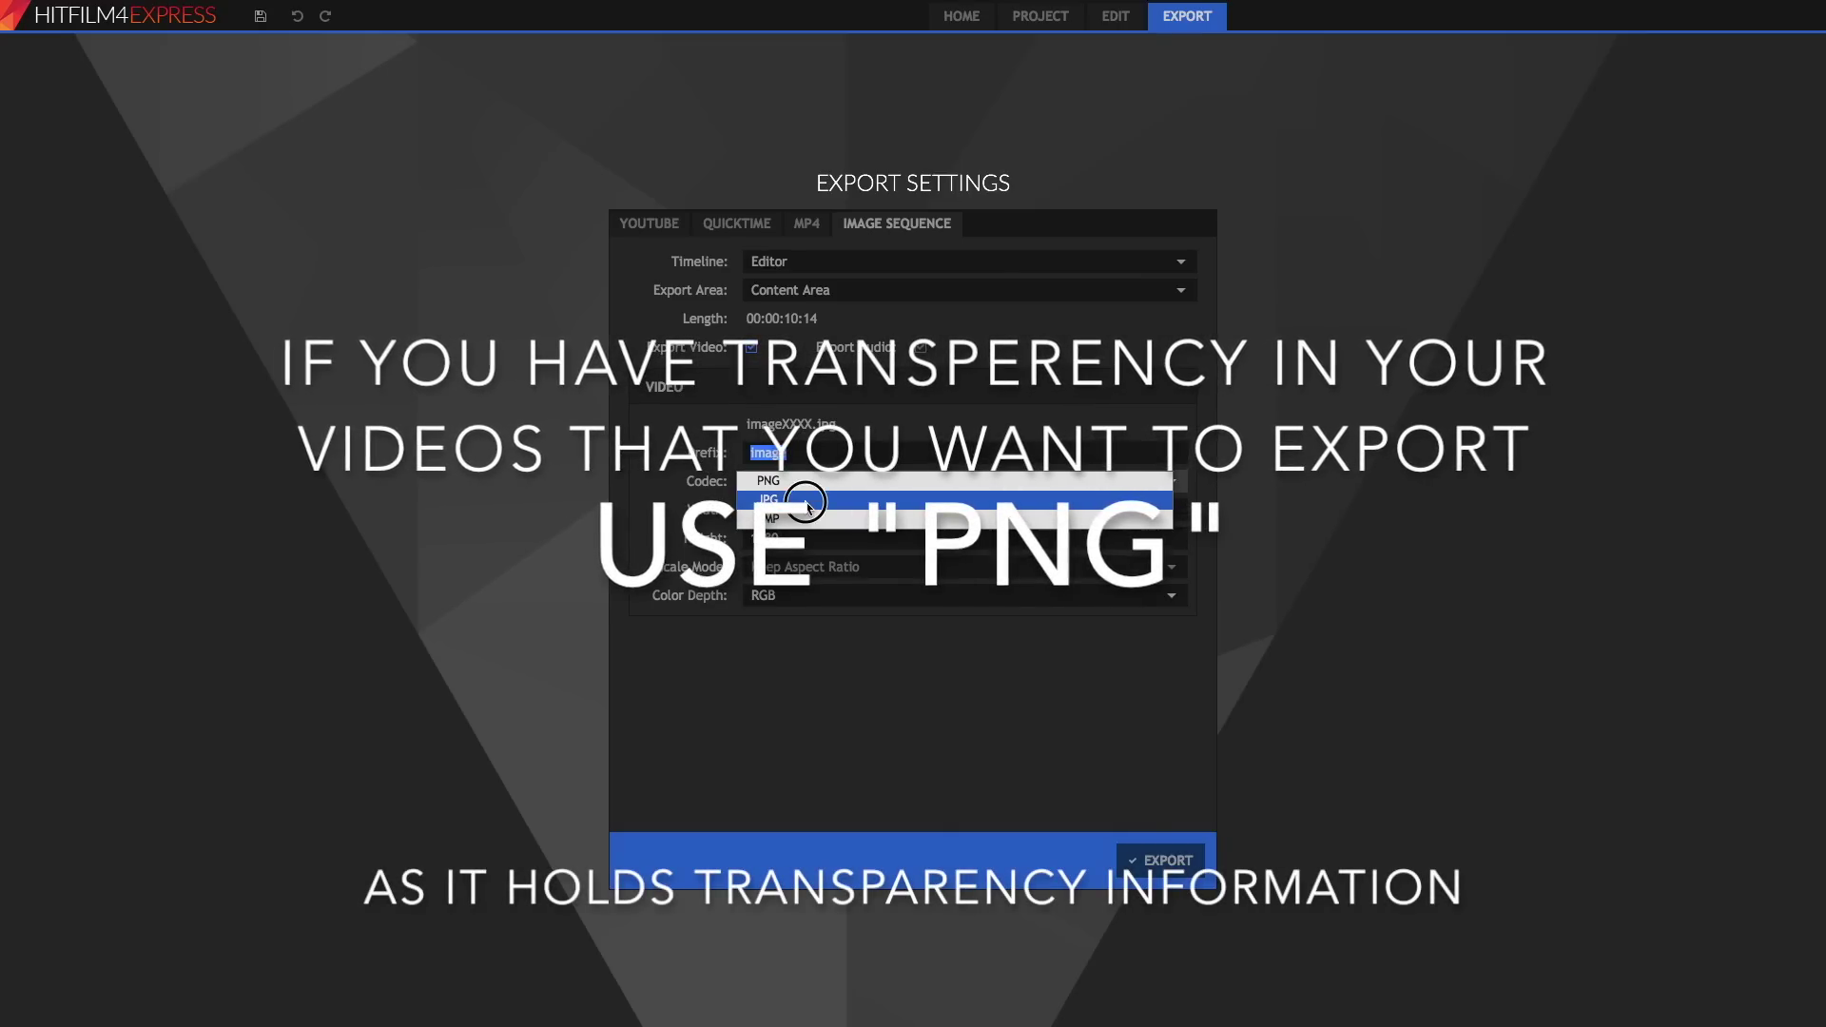
click(808, 505)
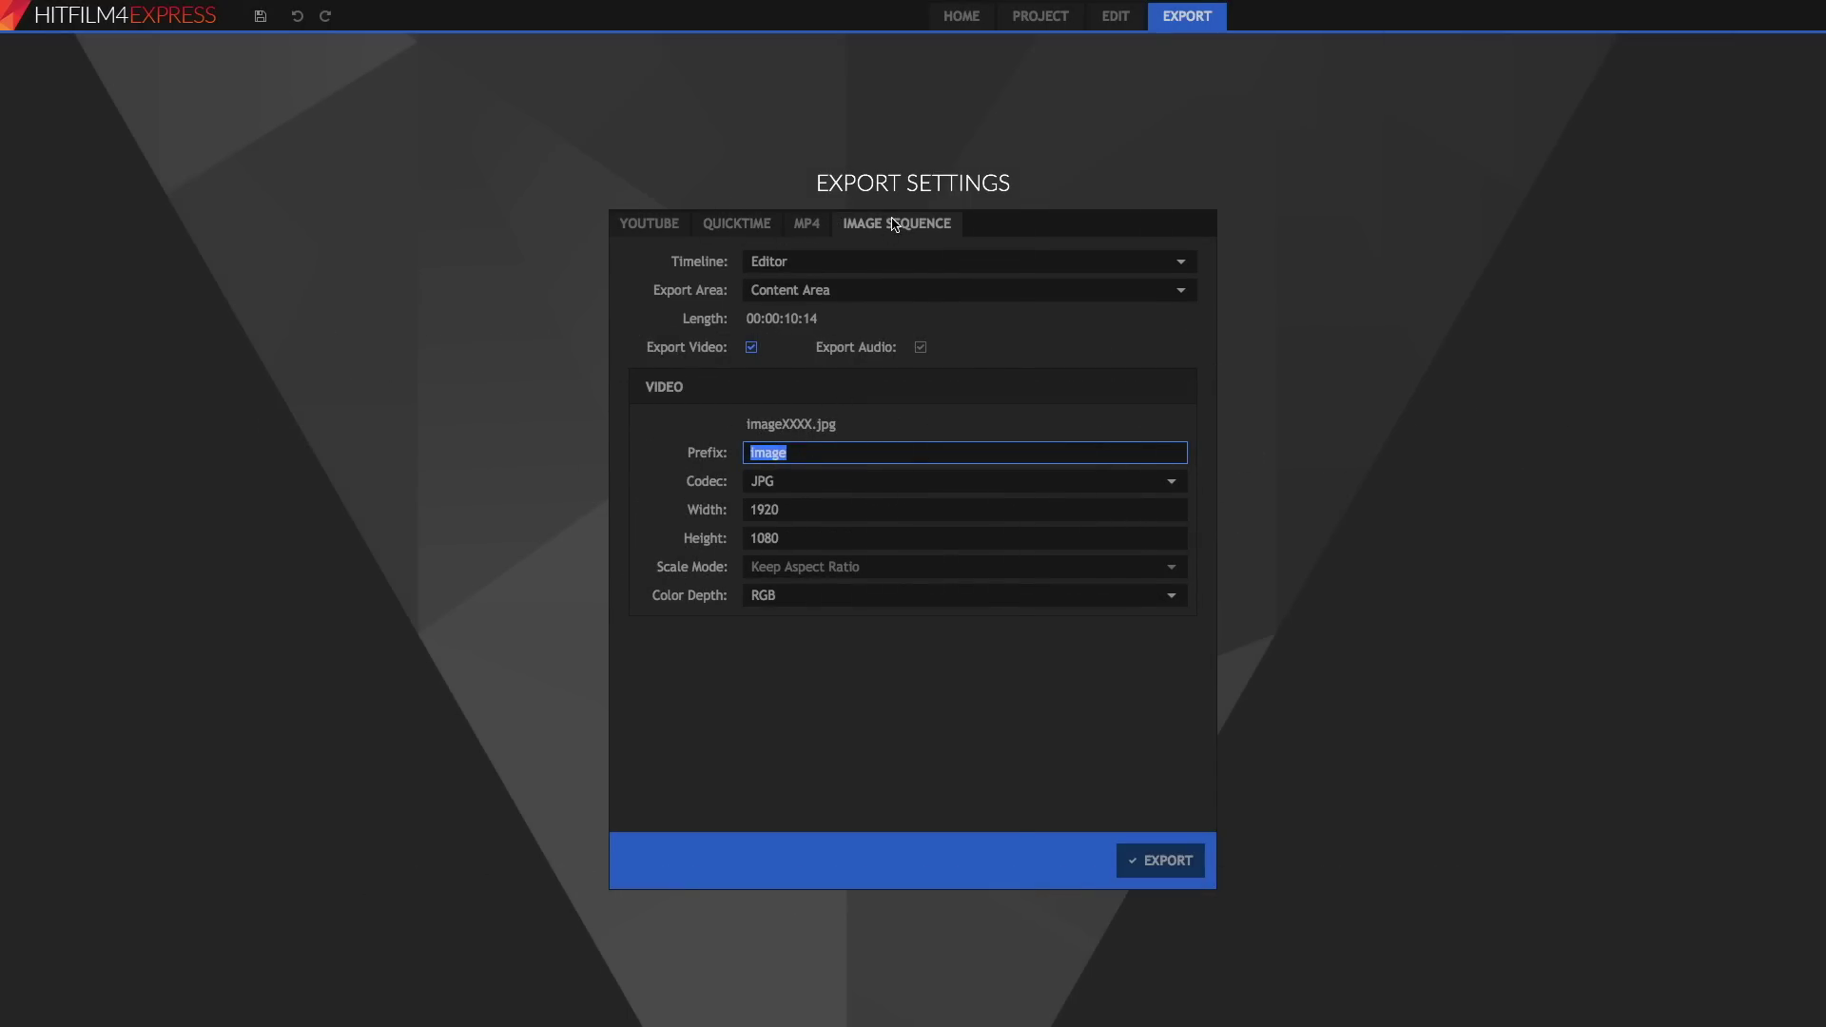
click(748, 224)
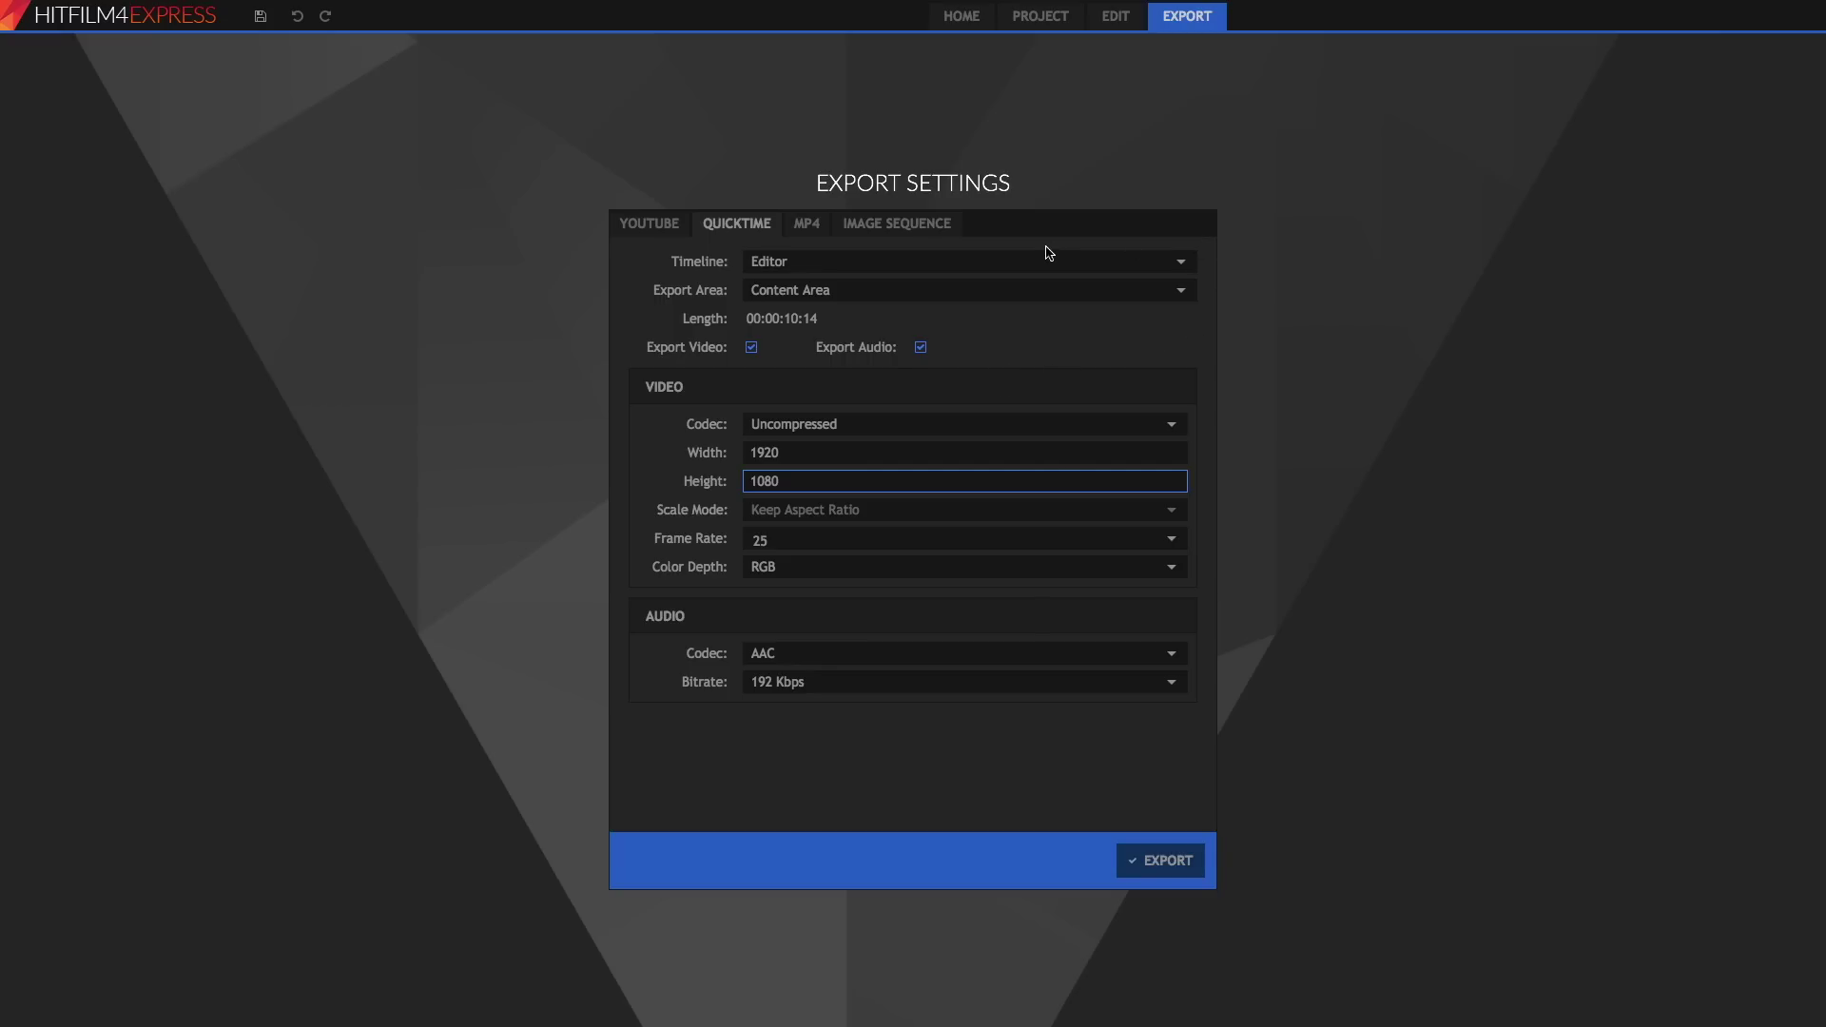
Step: Set QuickTime bit rate to 14 Mbps, key frame interval to 10 frames, and codec to Apple ProRes 422
click(847, 424)
drag(845, 447, 788, 444)
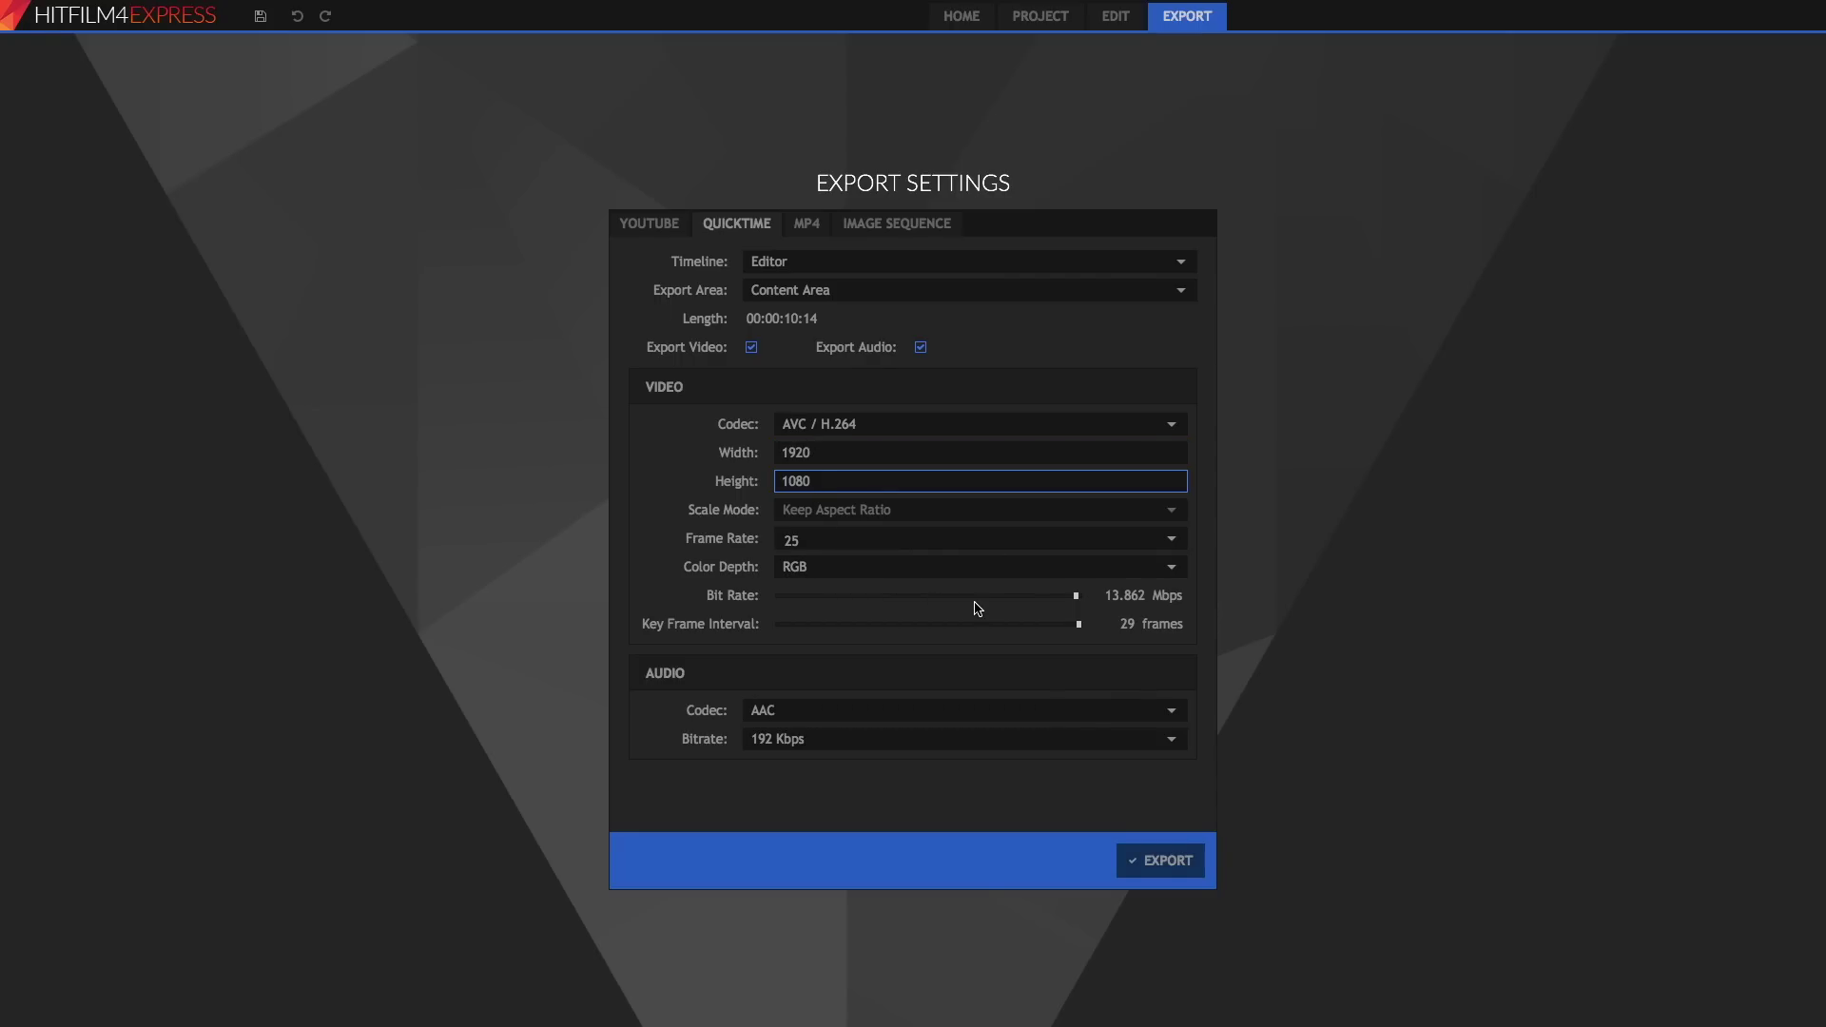
drag(992, 597, 1376, 629)
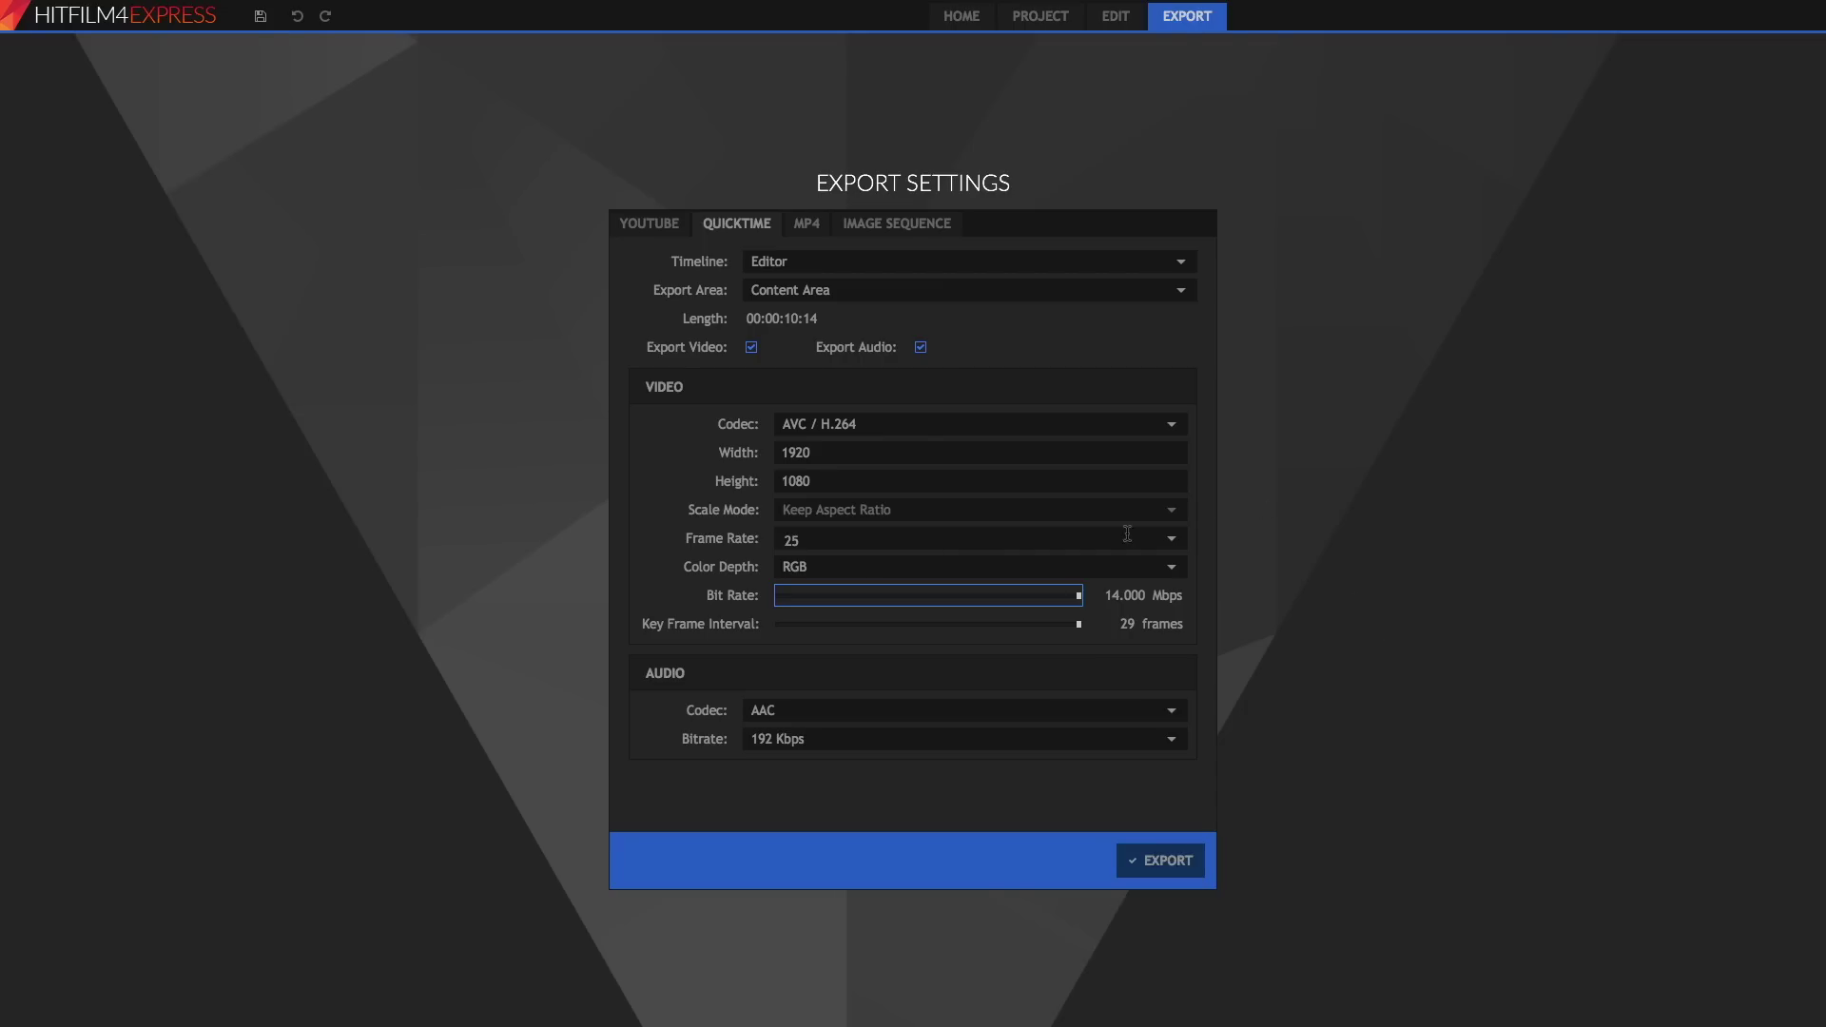
click(882, 628)
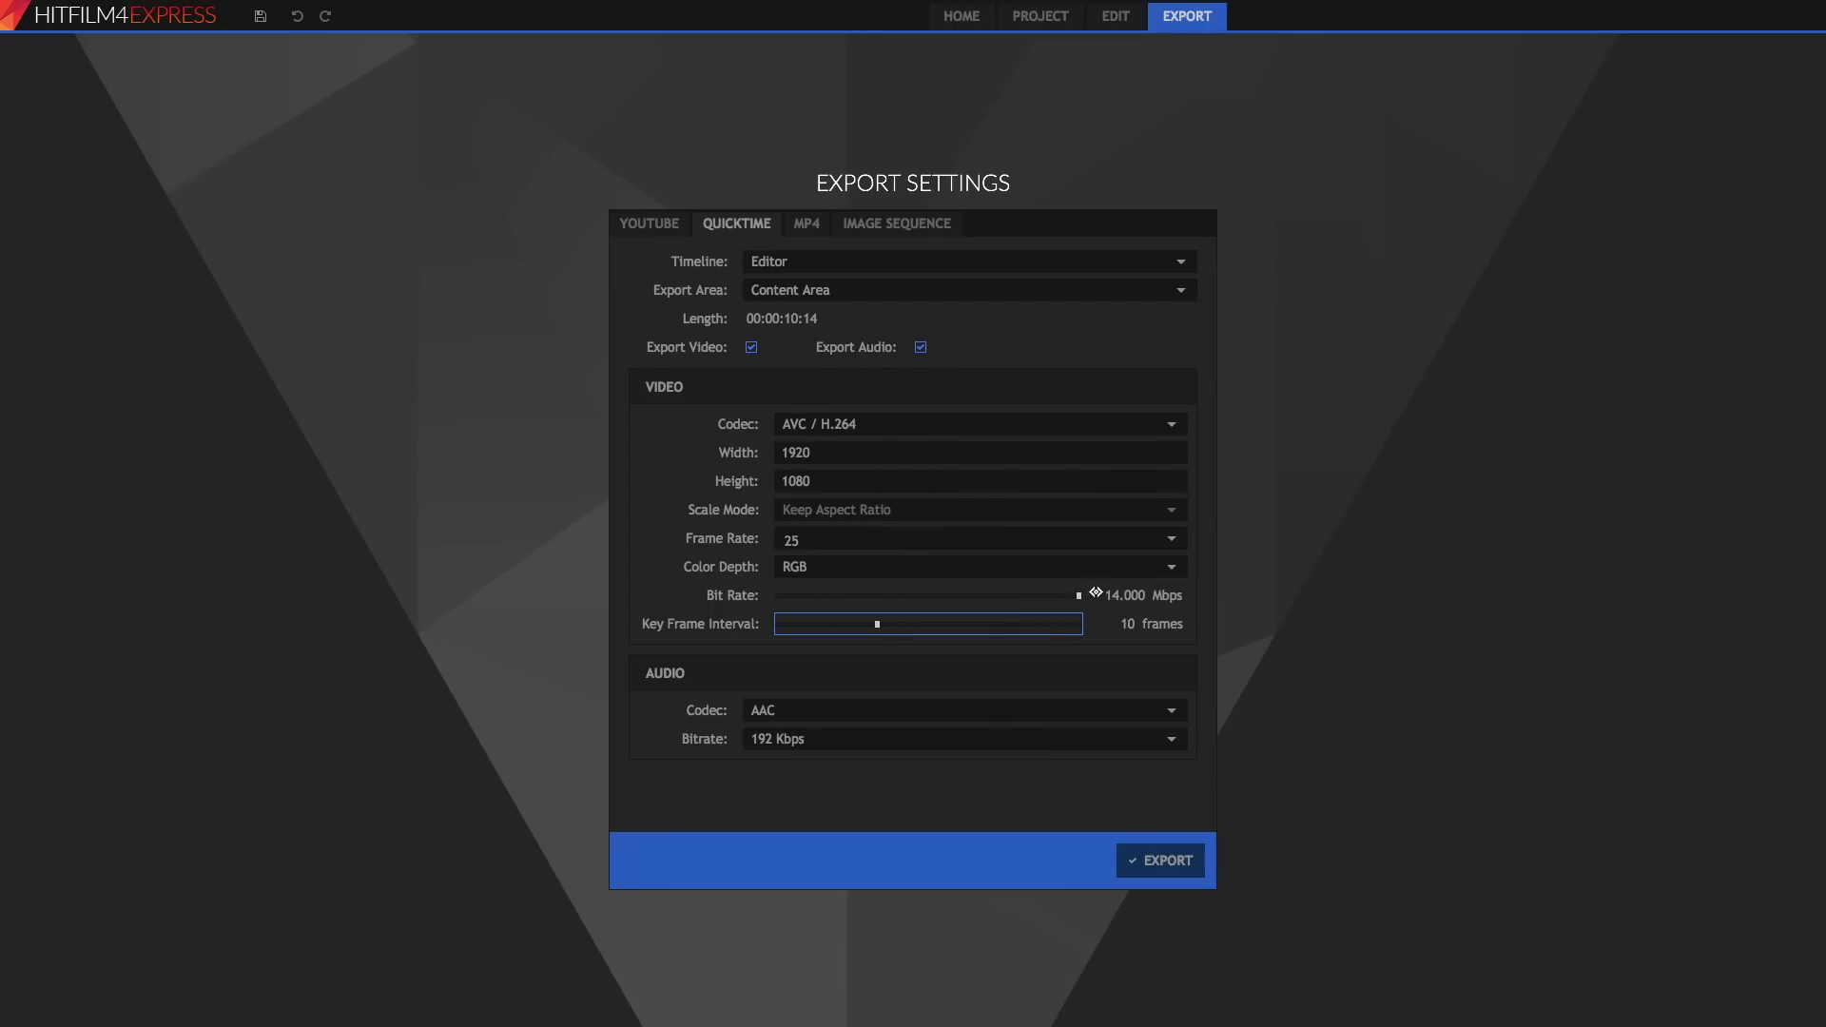
click(882, 429)
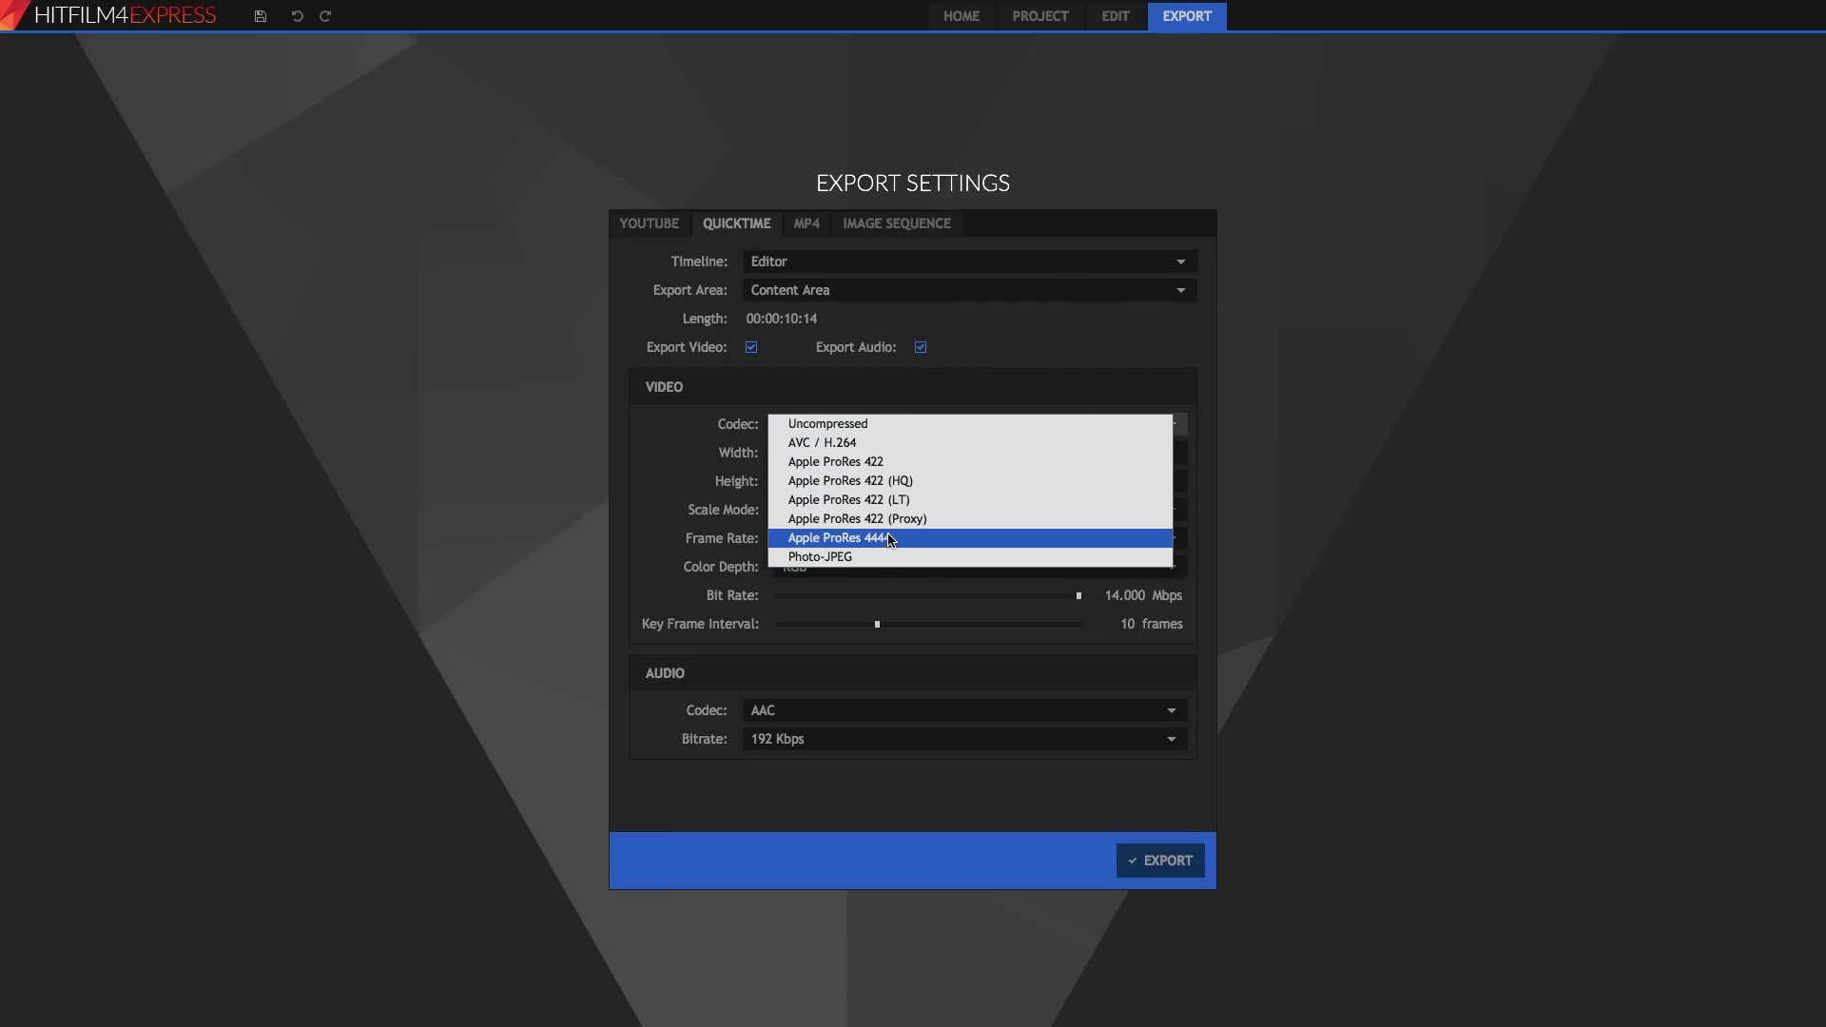
click(861, 463)
Step: Change the QuickTime video codec from Apple ProRes 422 to Uncompressed
click(841, 453)
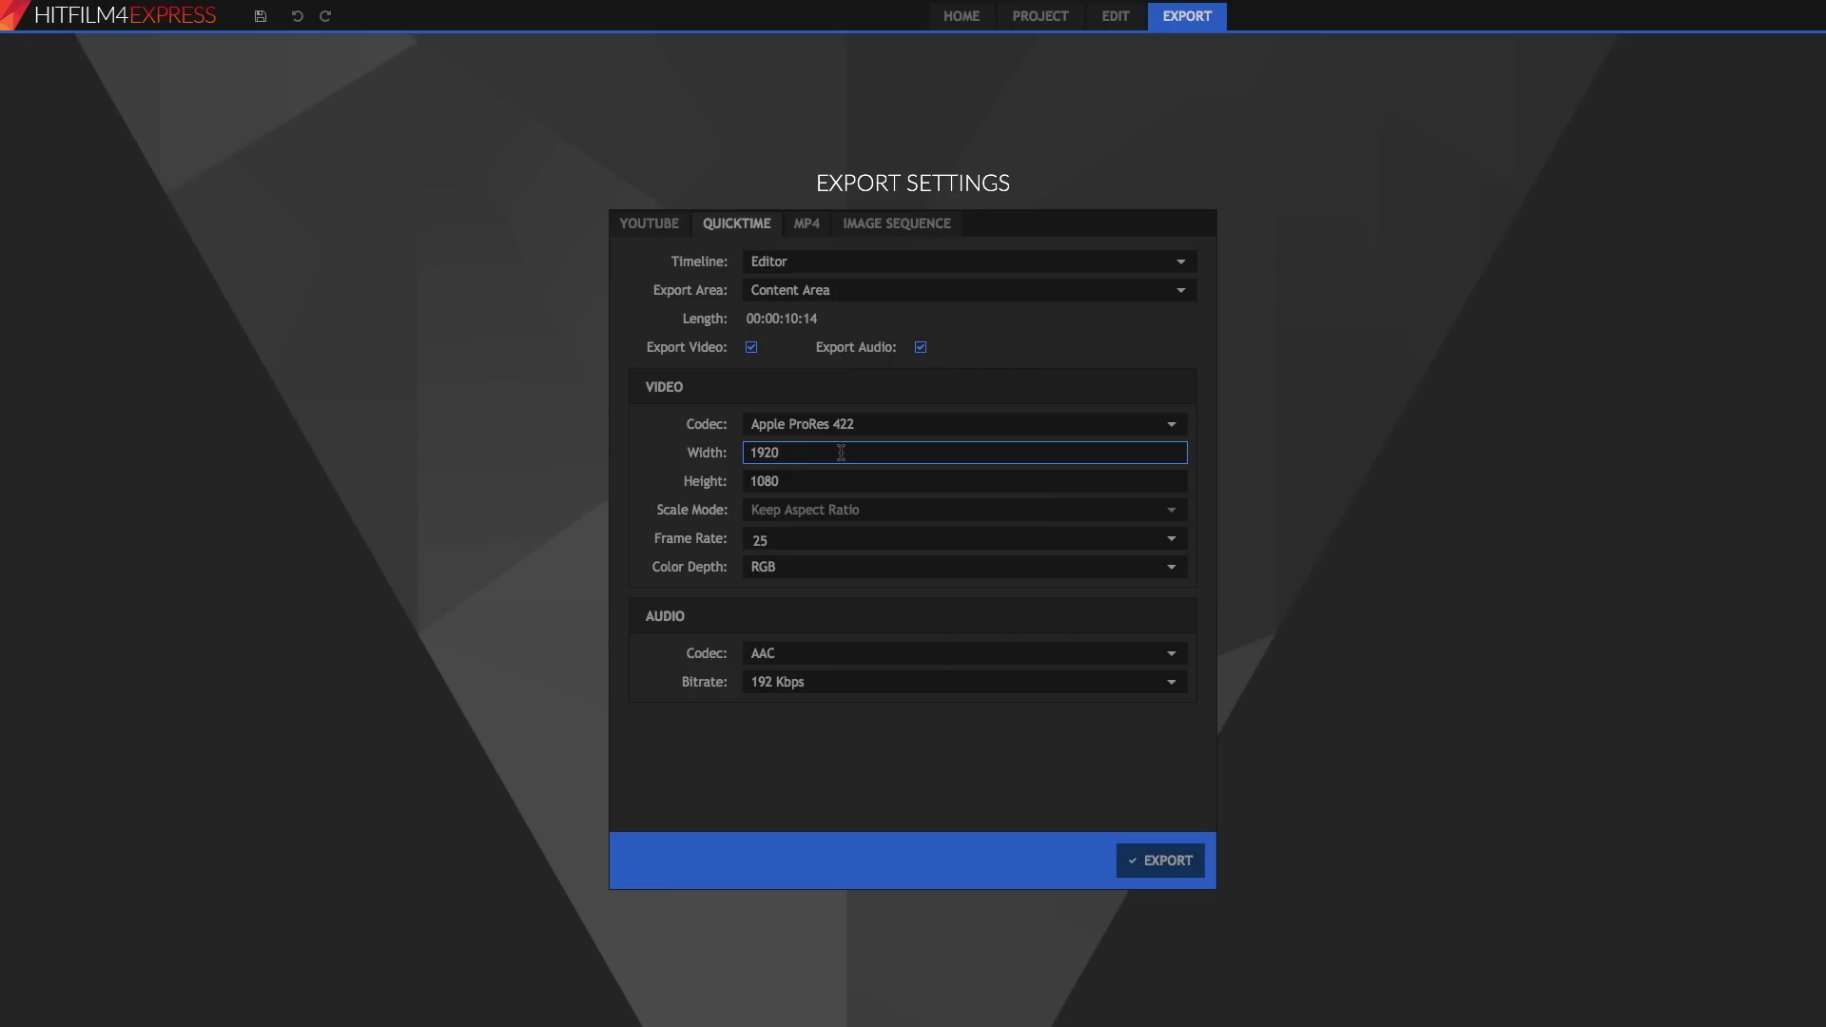
click(823, 424)
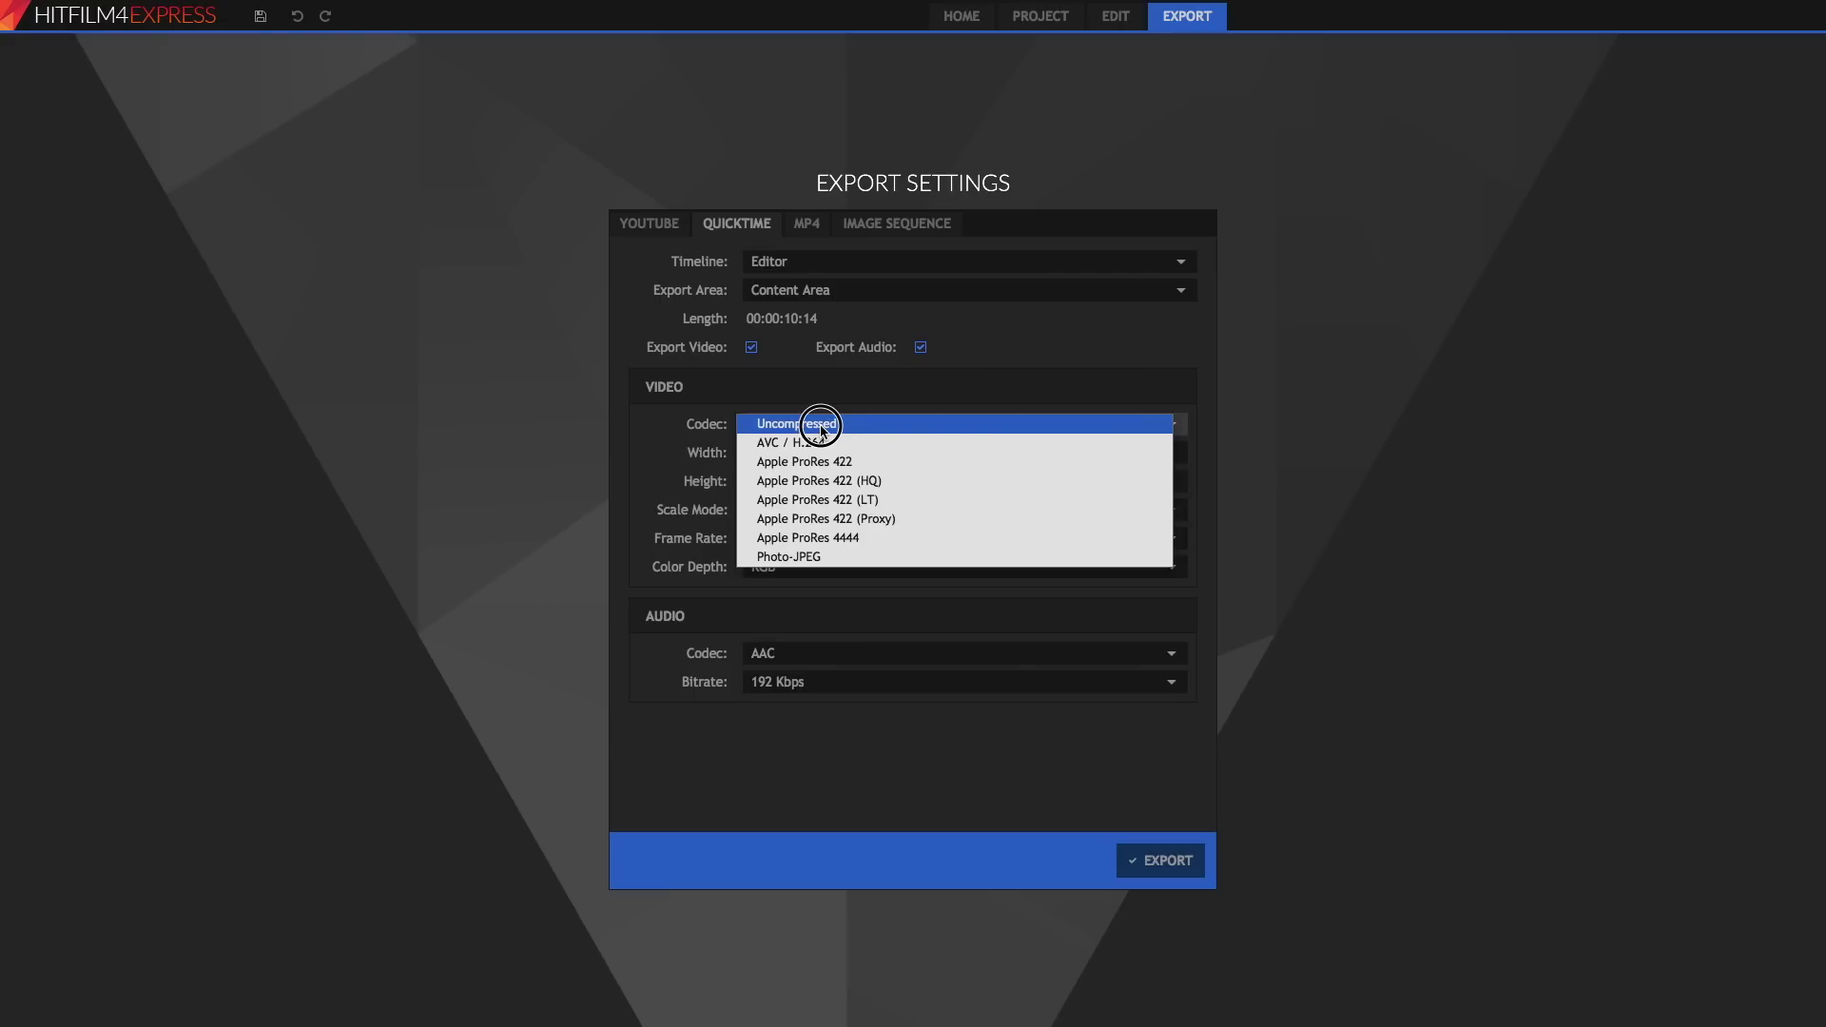
click(821, 427)
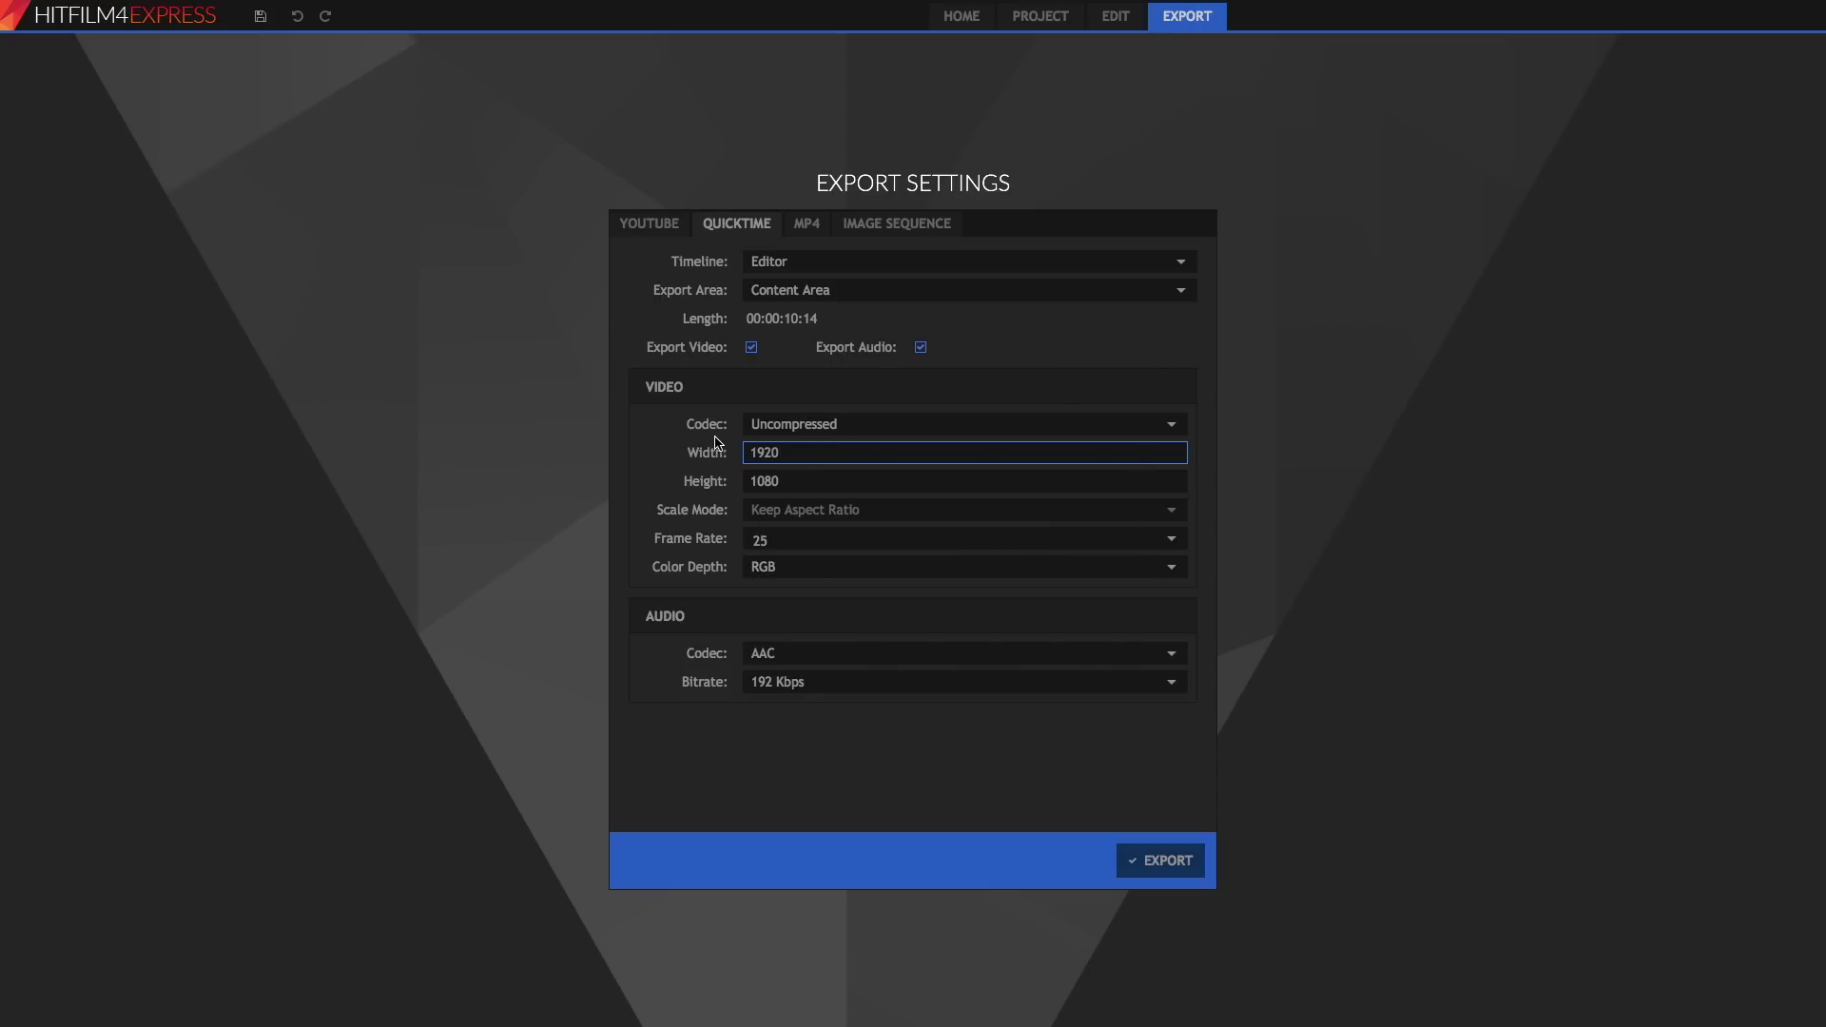
Step: Try Apple Lossless as the audio codec, then set it back to AAC, keeping Uncompressed video
click(814, 654)
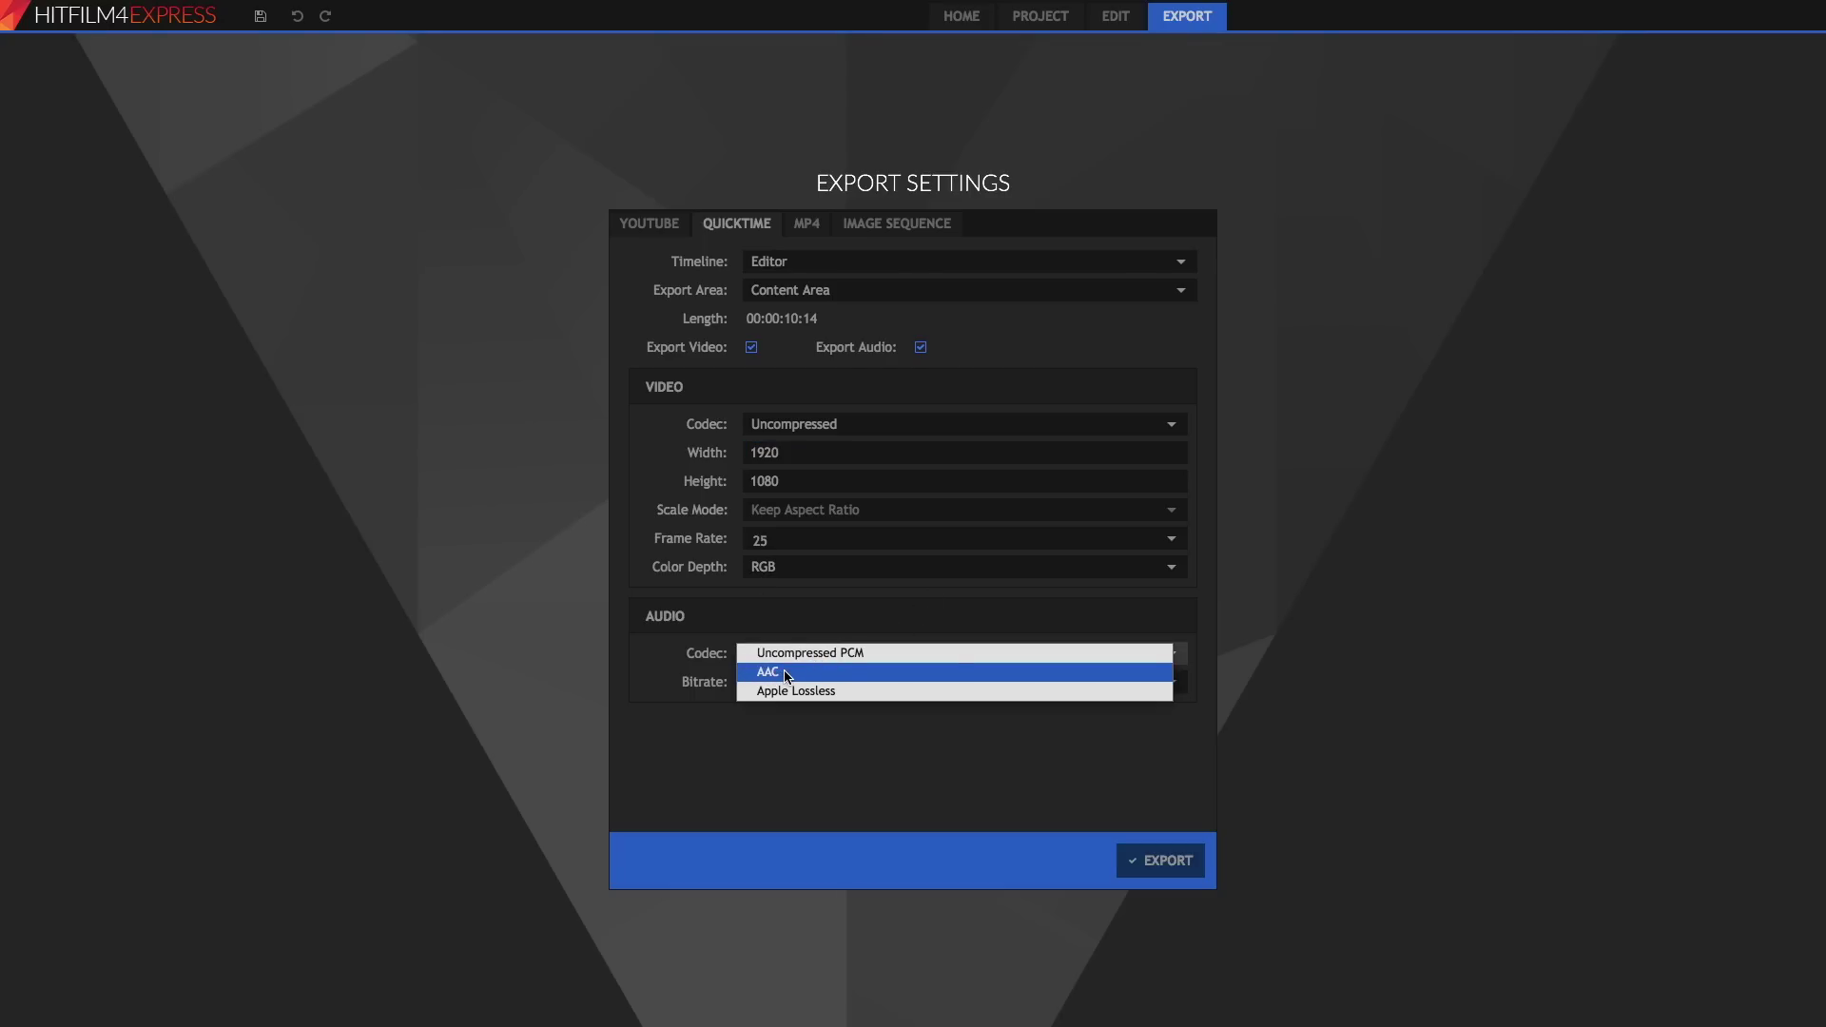
click(787, 679)
click(810, 425)
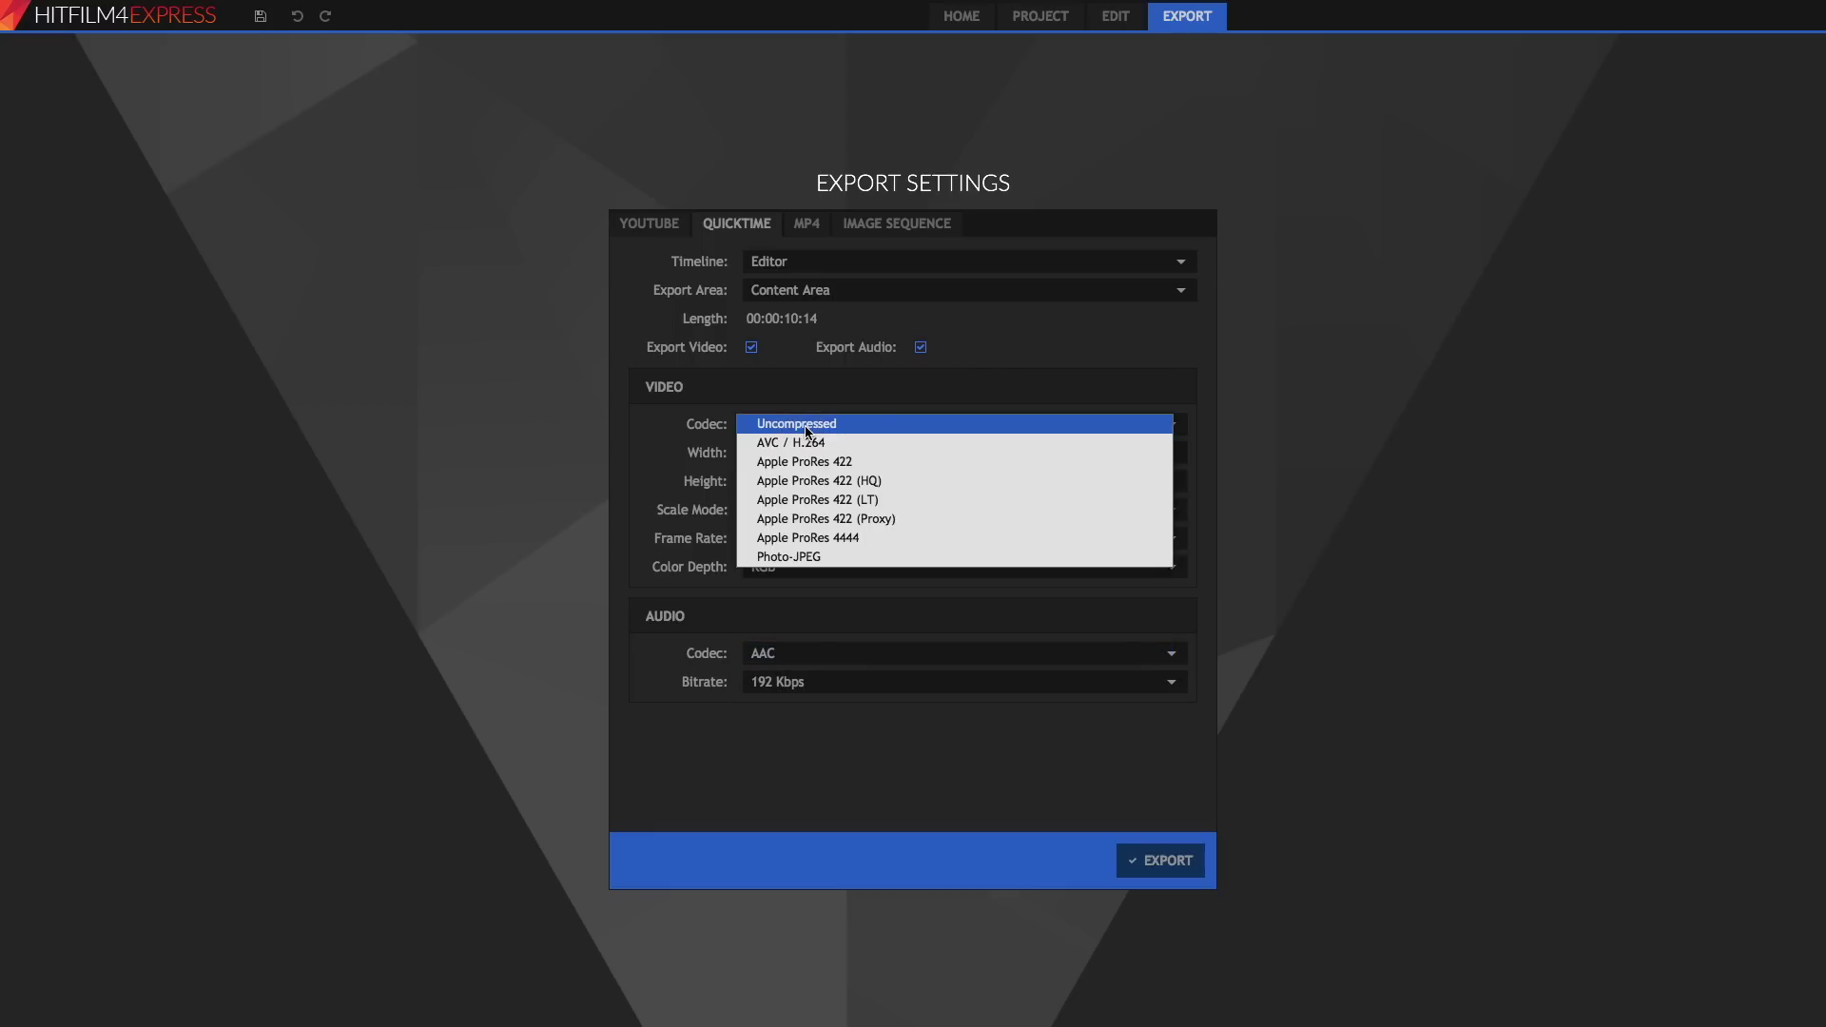
click(691, 480)
click(761, 655)
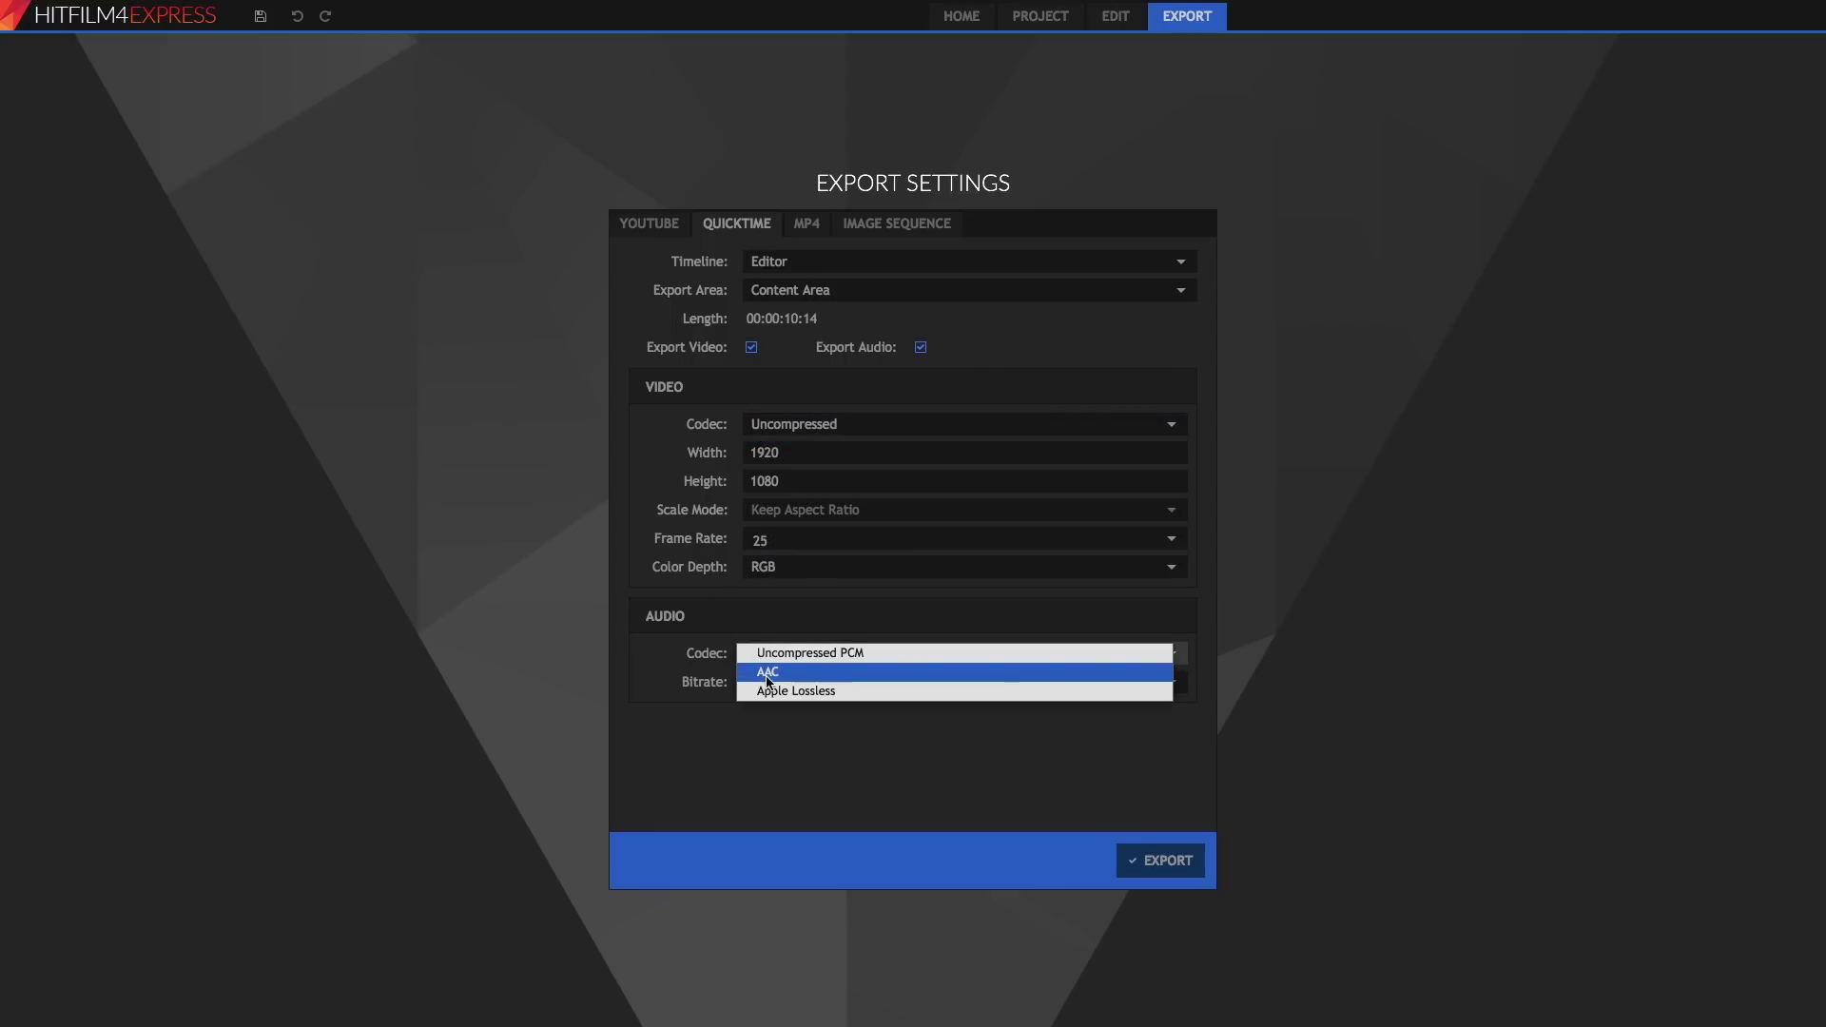
click(771, 691)
click(761, 654)
click(768, 672)
Step: On the YouTube export settings, remove the linked account and start linking a new one
click(667, 228)
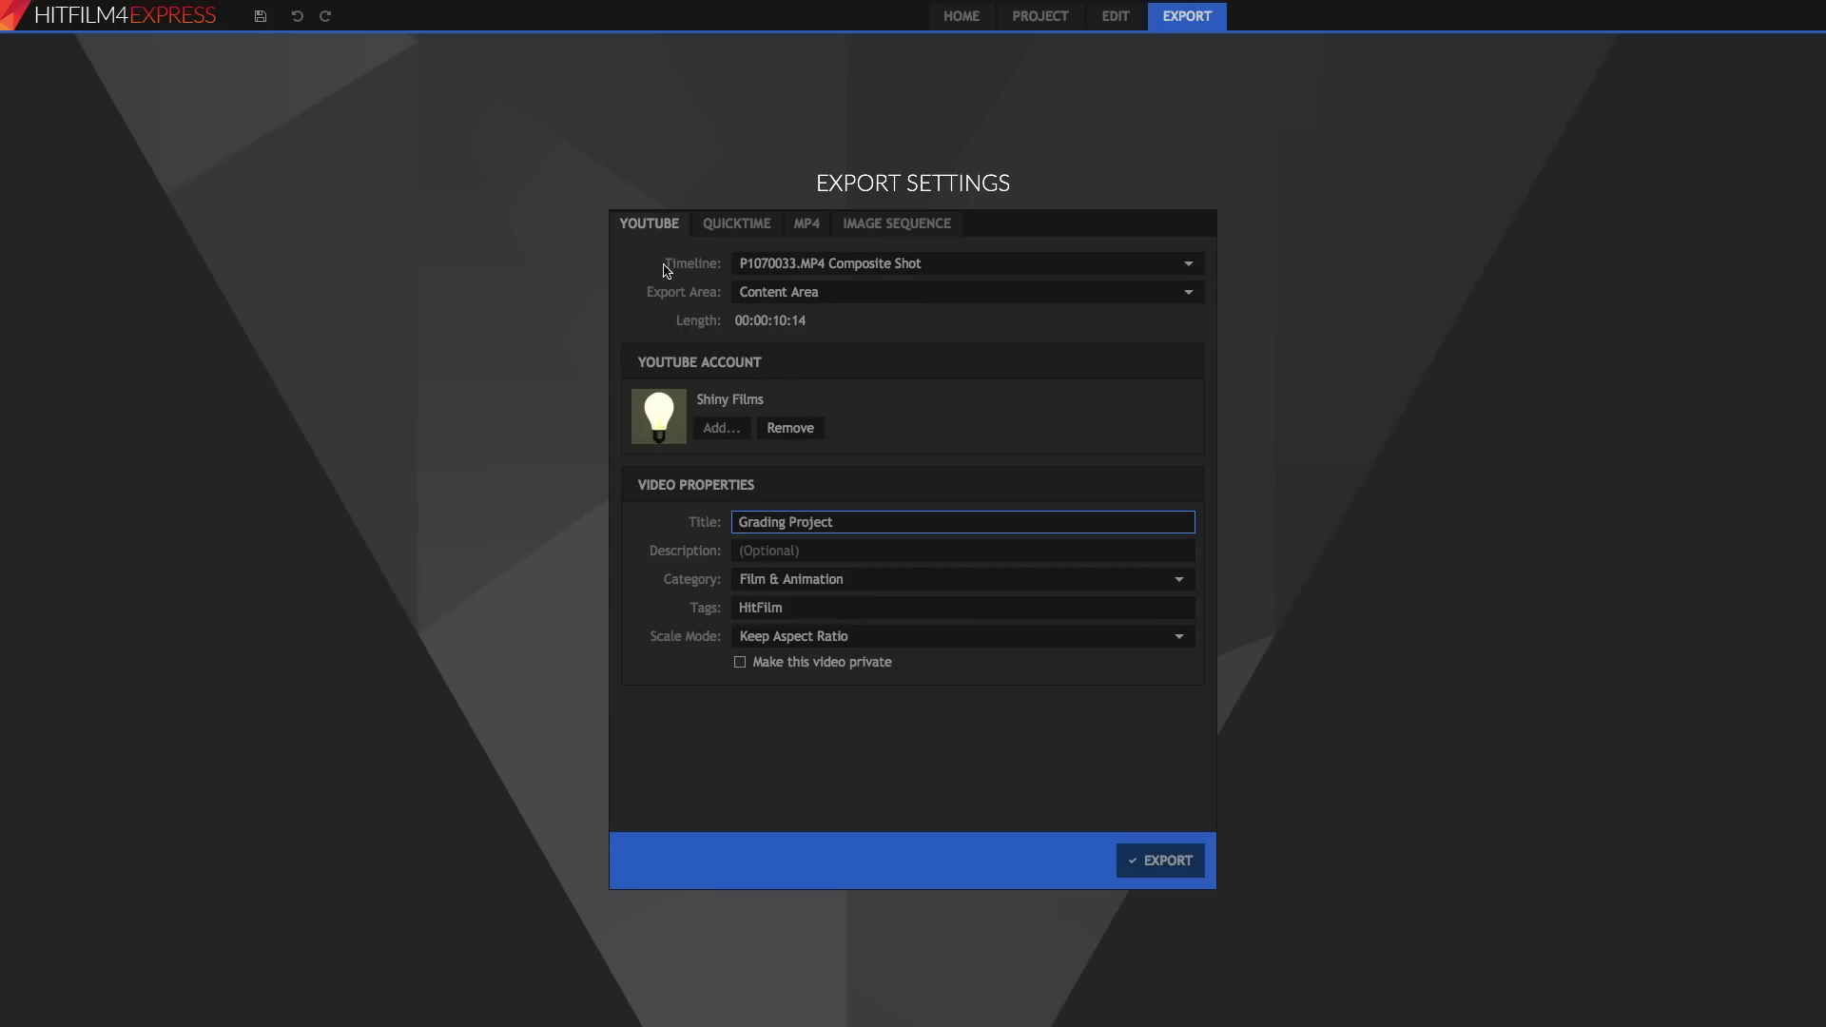
click(797, 430)
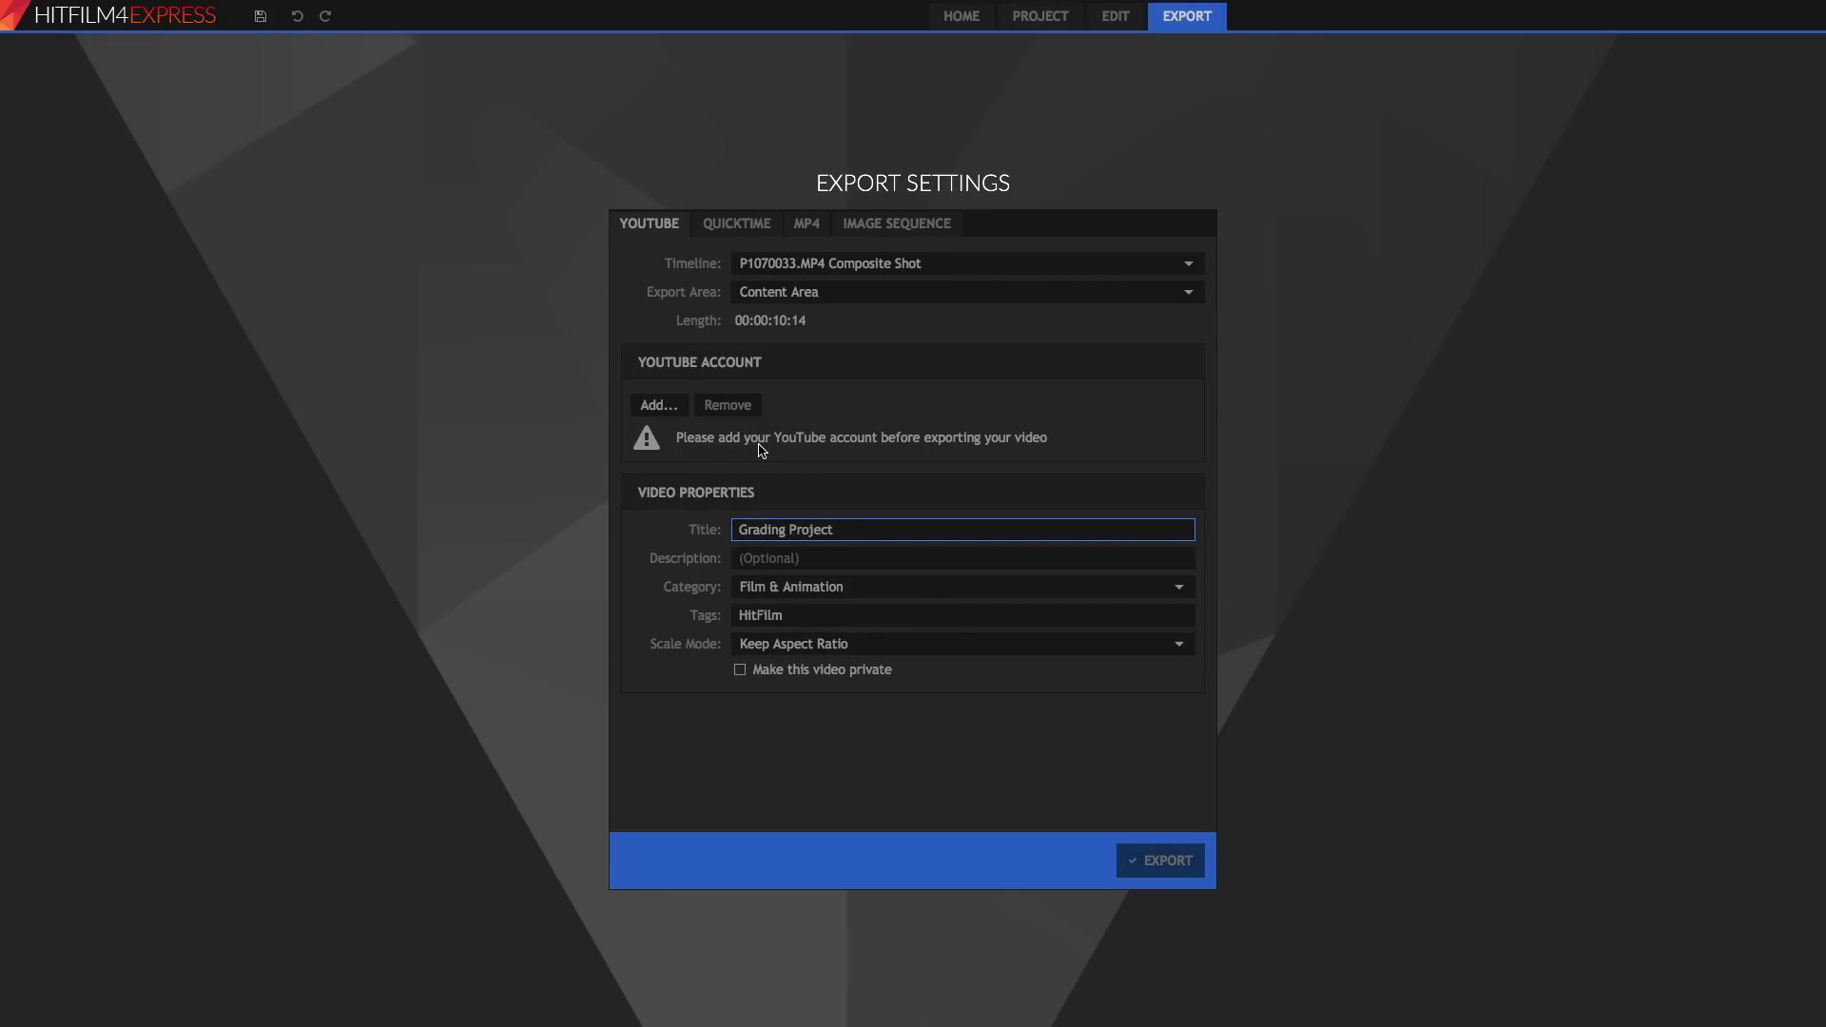
click(670, 409)
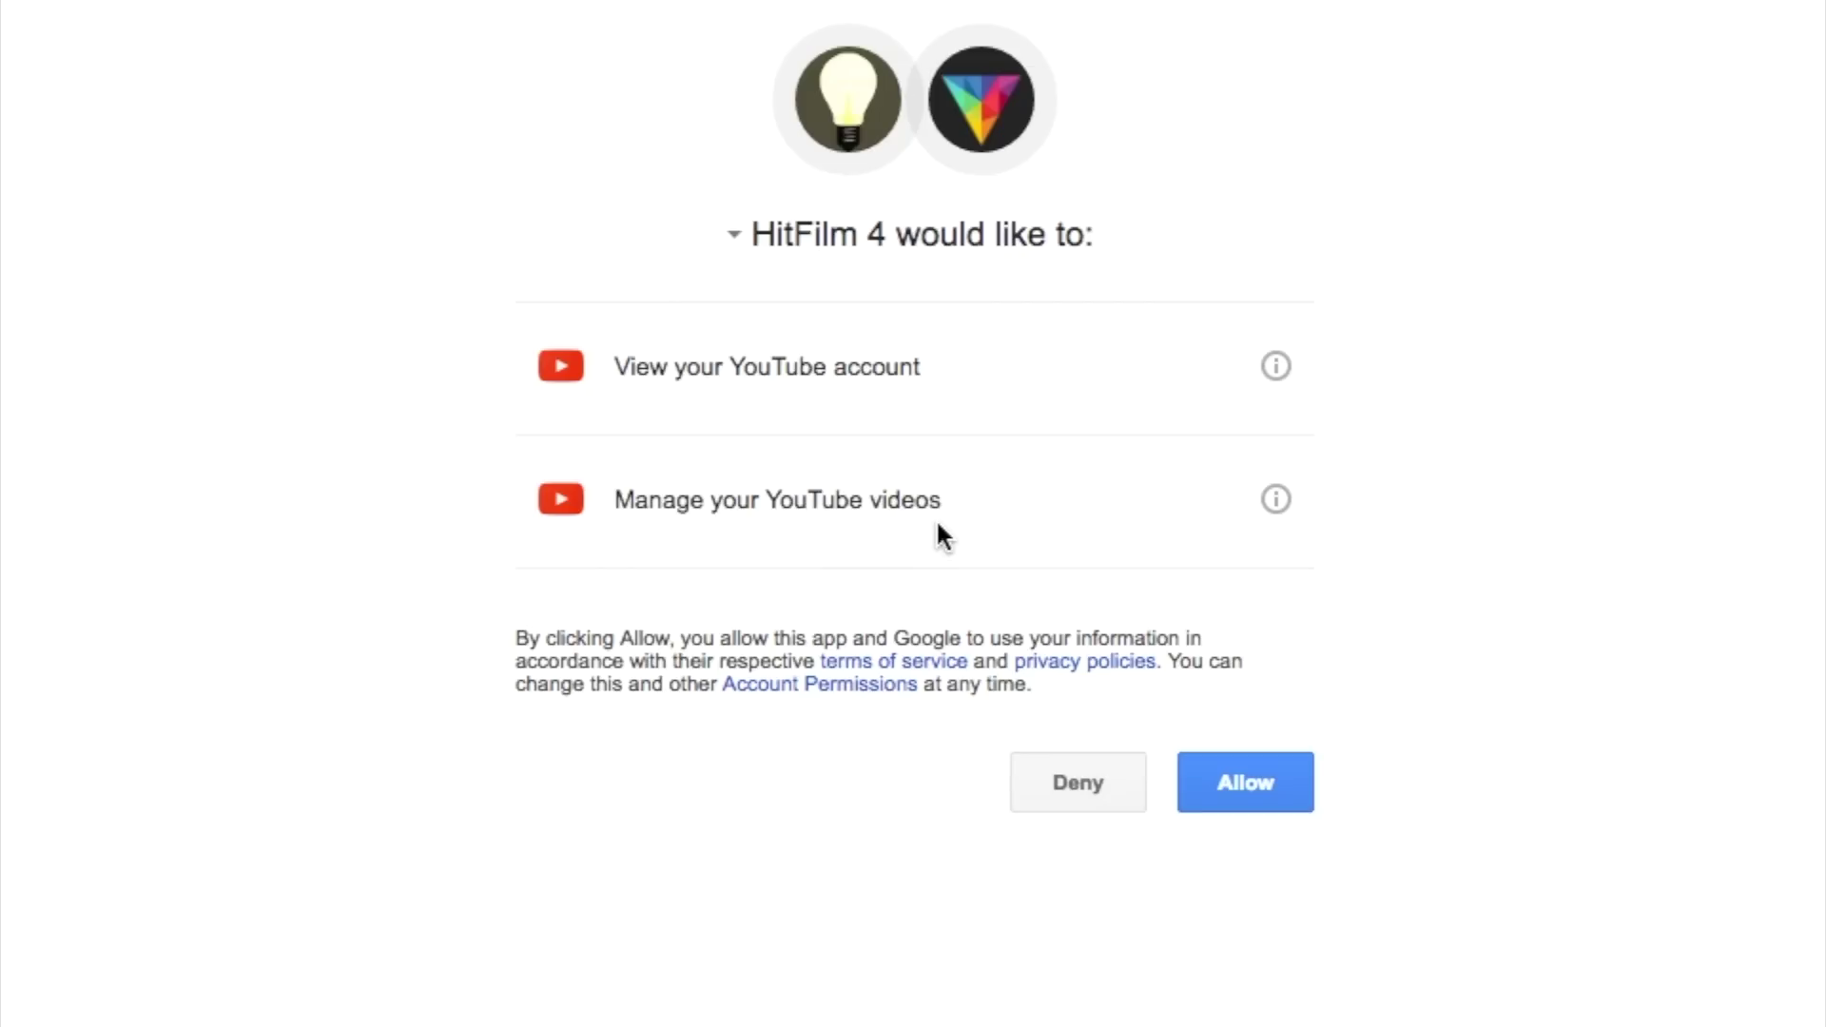
Step: Allow HitFilm 4 access to the YouTube account and select the issued authorization code
click(1240, 763)
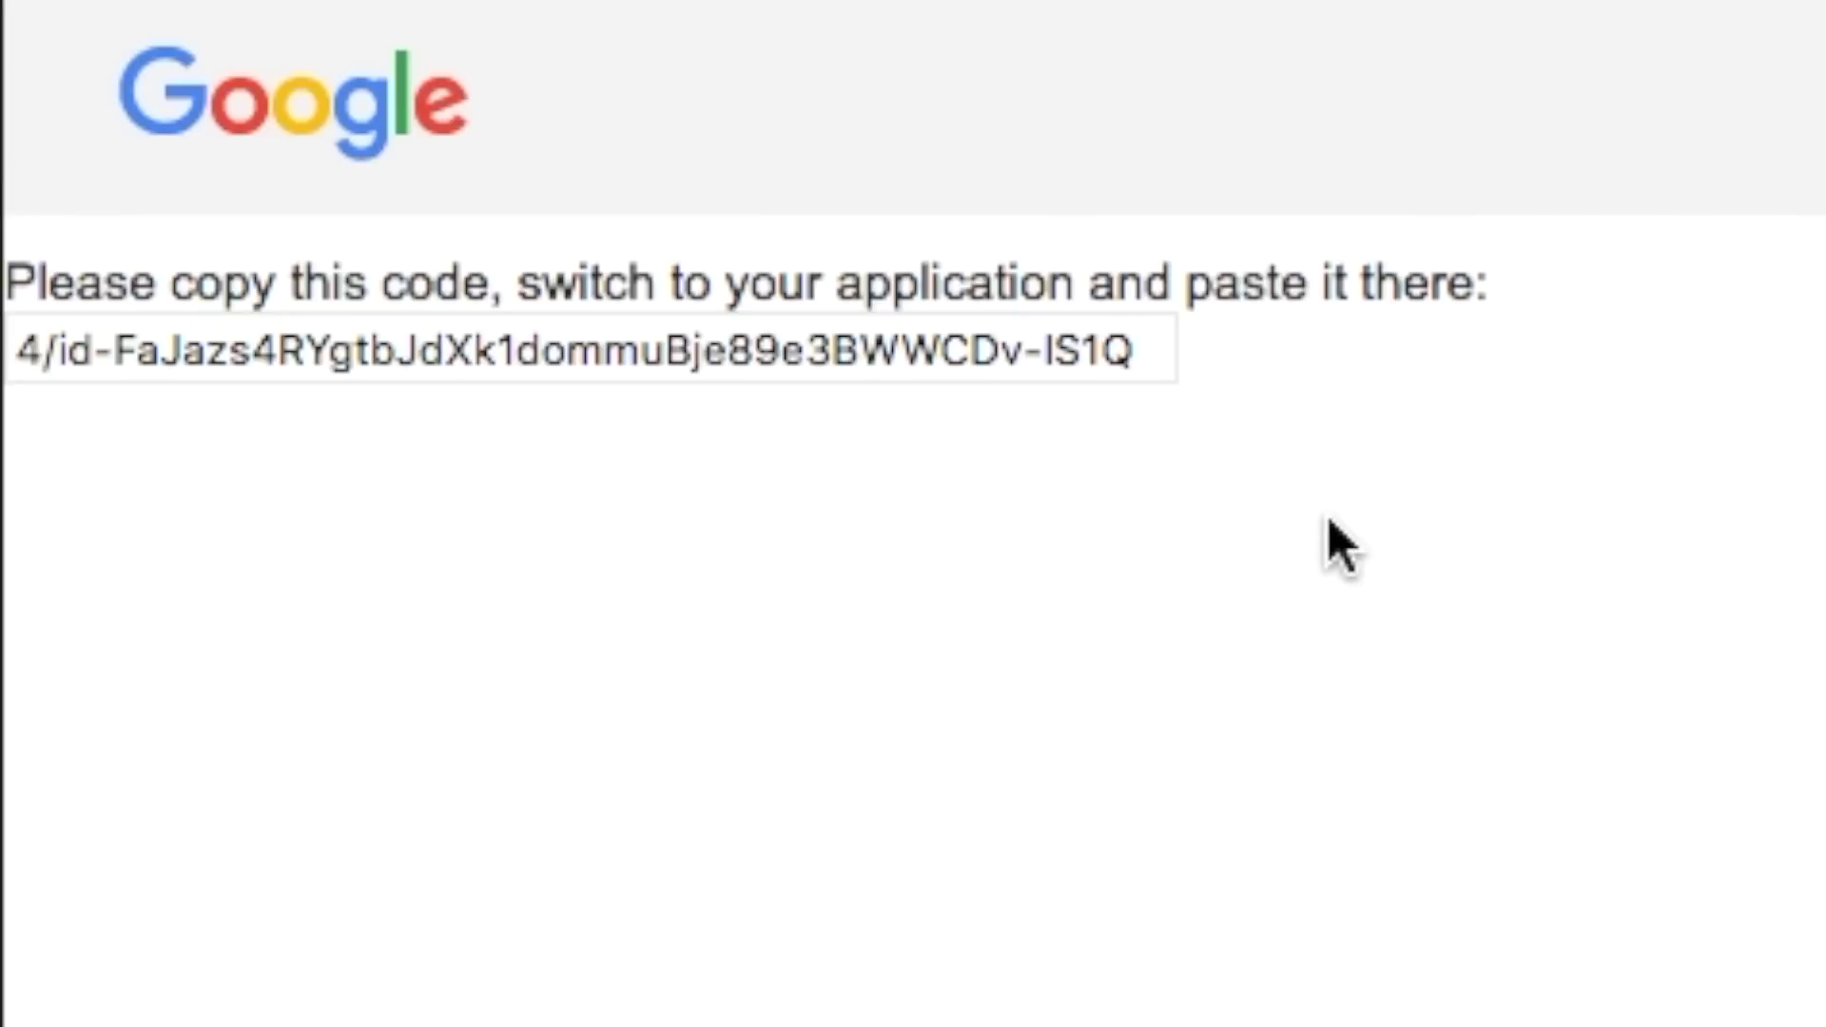
click(1117, 323)
key(ctrl+c)
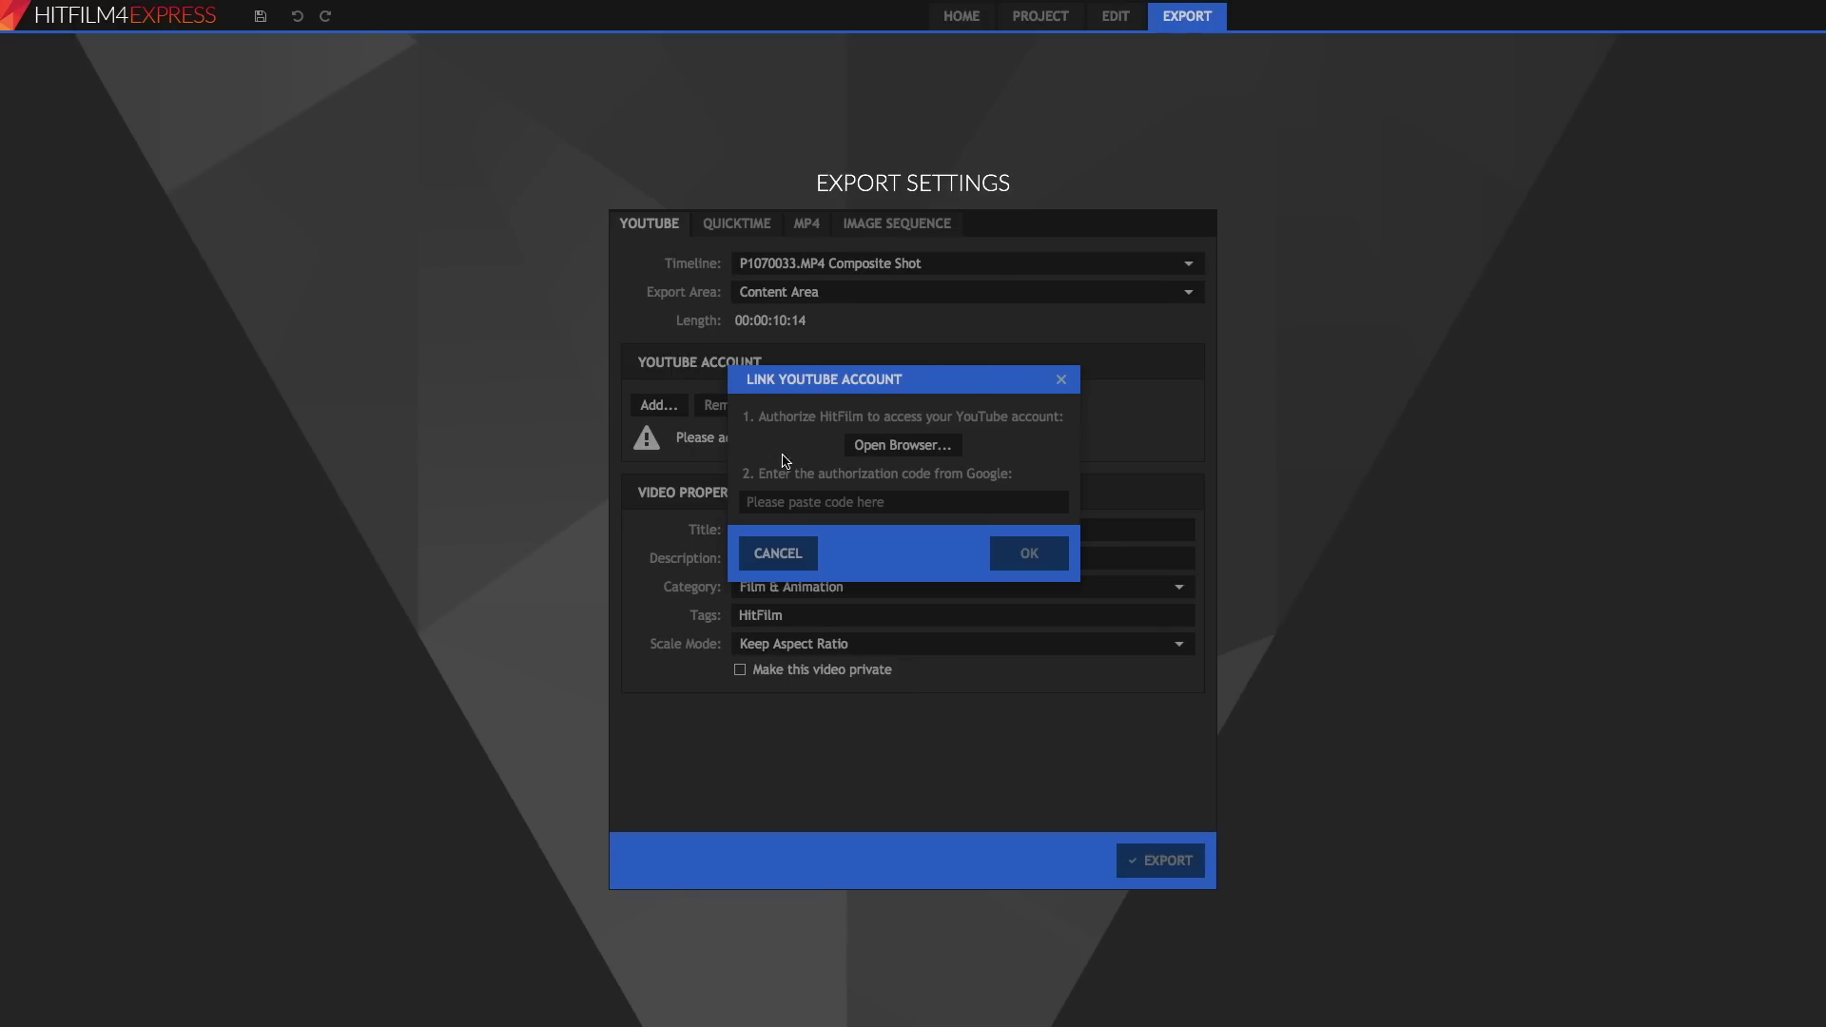
Step: Paste the Google authorization code into Link YouTube Account, confirm, and select the Grading Project title text
click(810, 501)
key(ctrl+v)
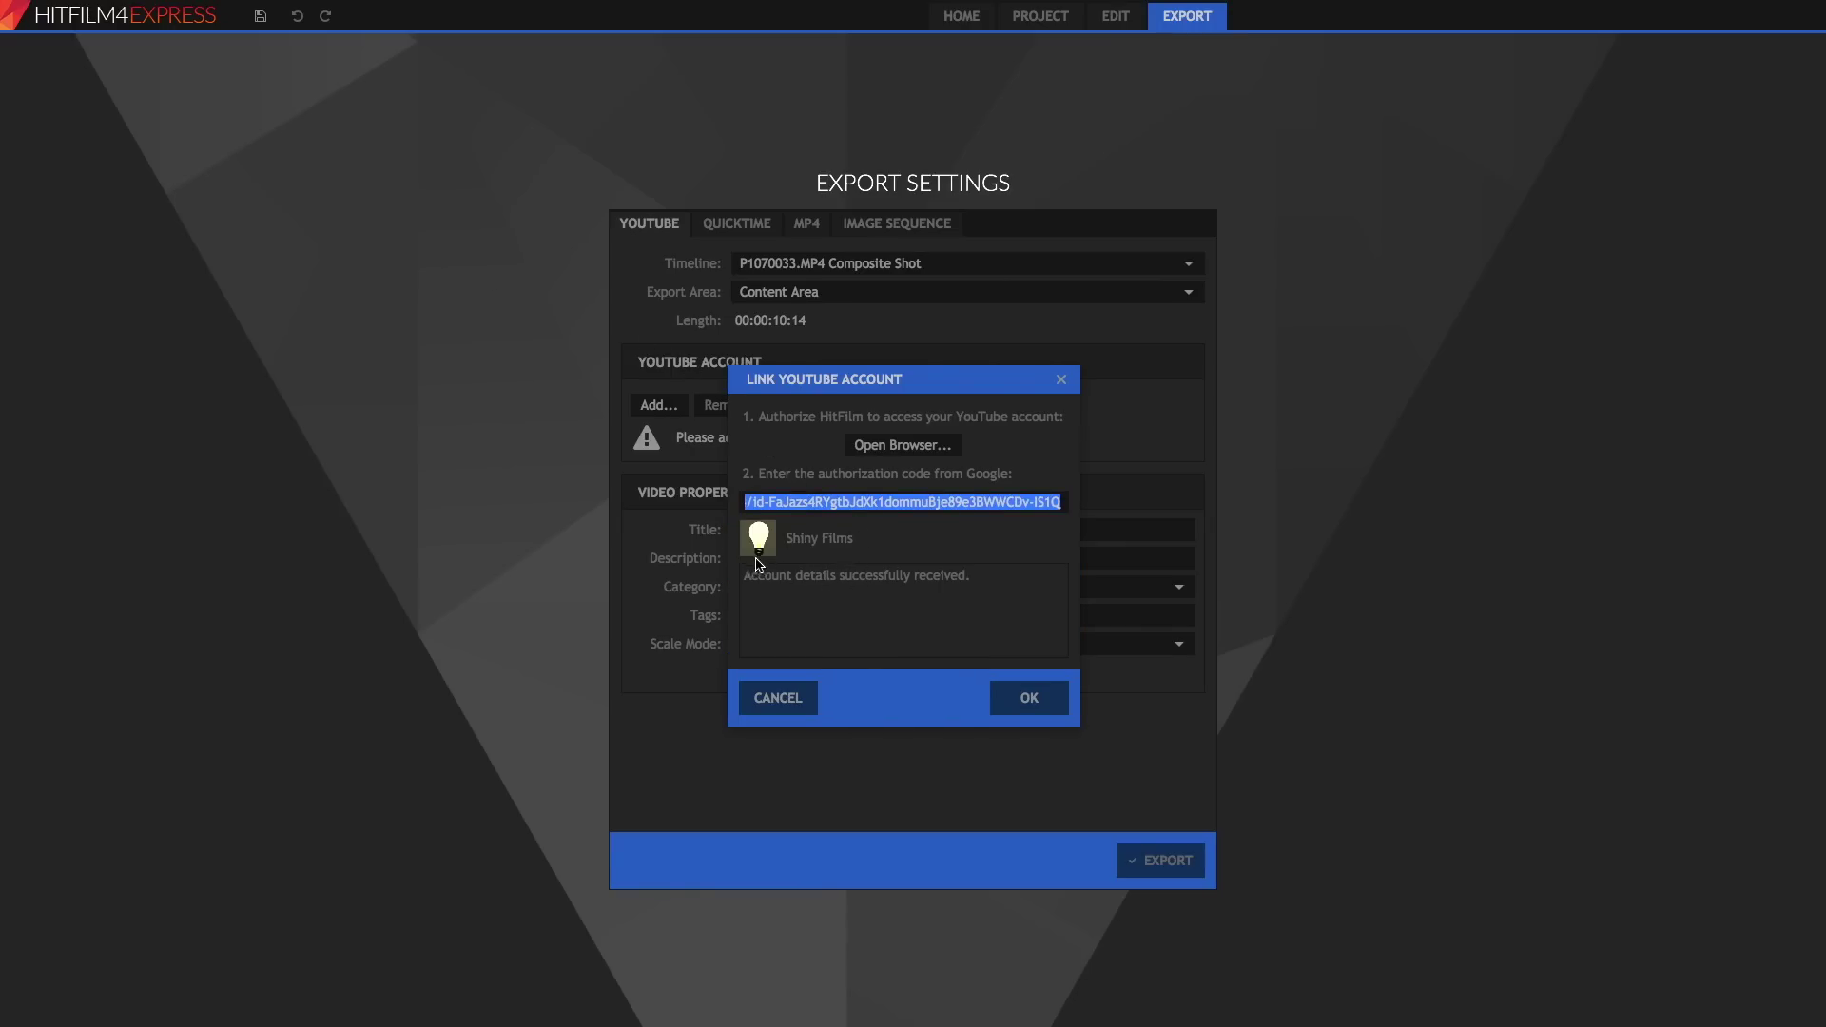
click(1048, 704)
drag(875, 521, 691, 526)
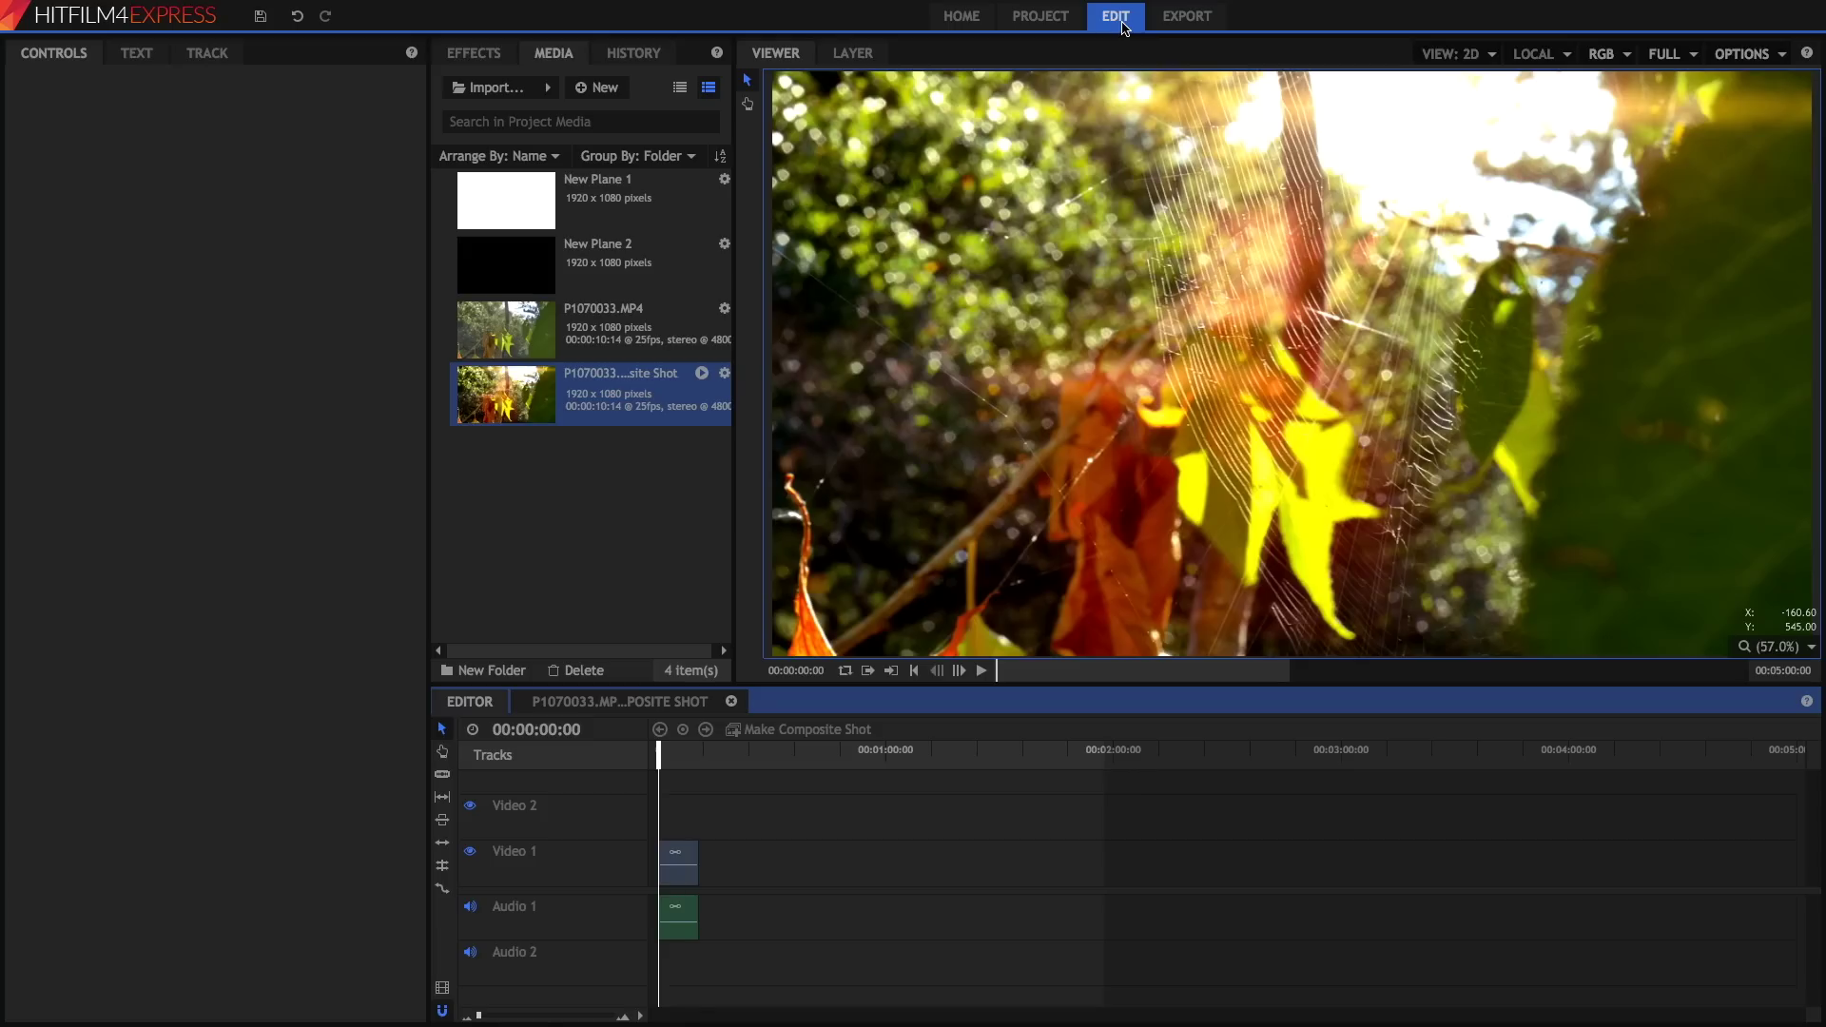
click(1115, 16)
Step: Play, stop and replay the proxied P1070033.MP4 composite shot timeline
mouse_move(705, 381)
key(space)
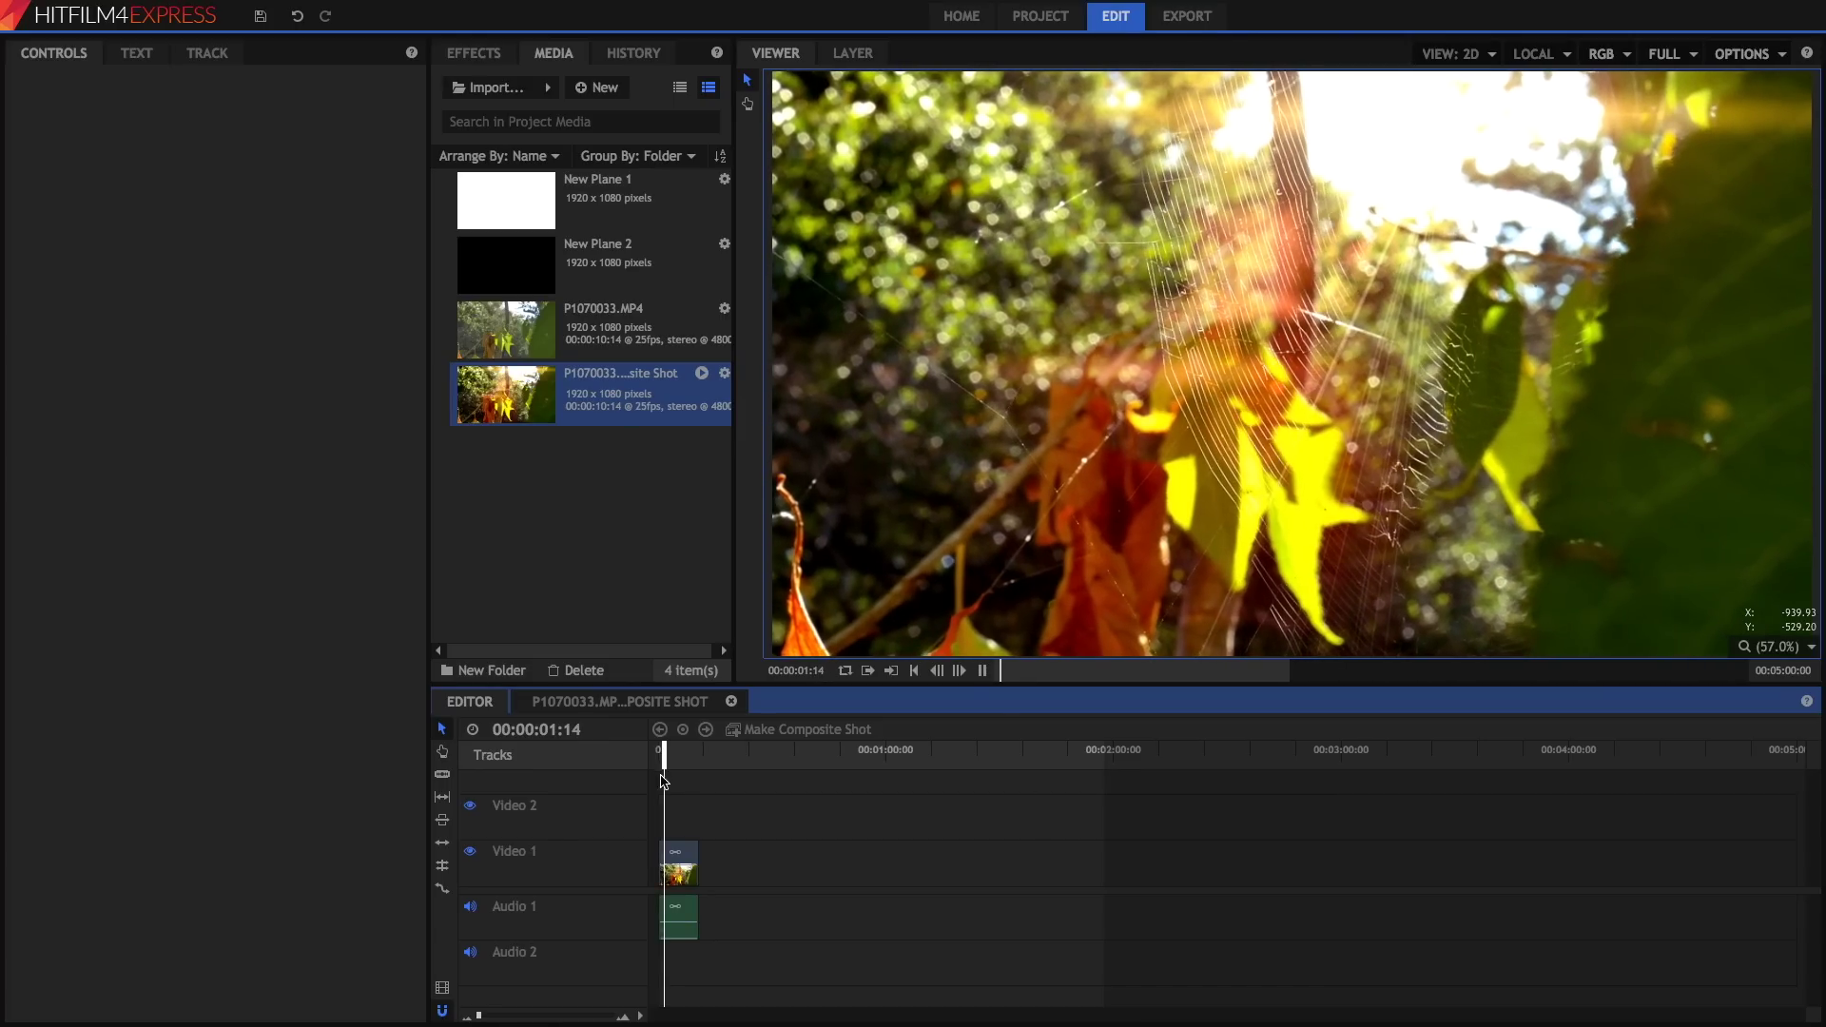
key(space)
click(659, 753)
key(space)
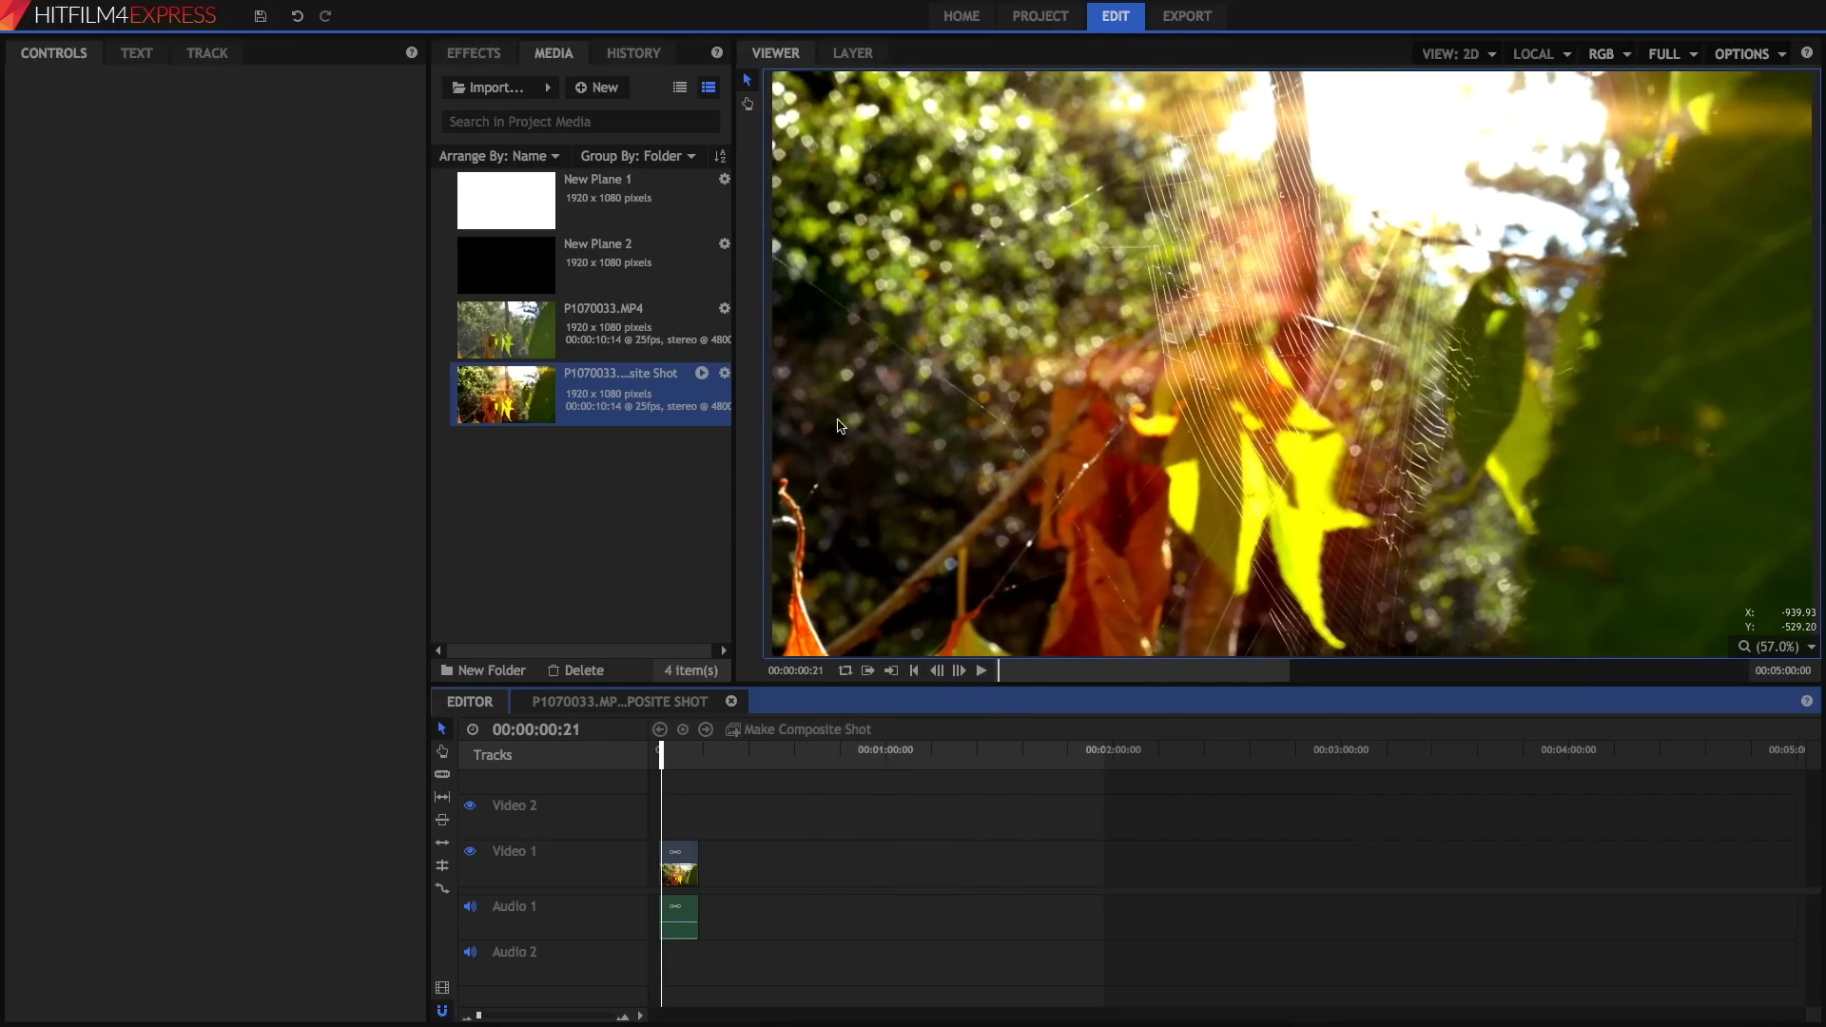
Step: Return to Edit via Export and bring up options for the composite shot clip on Video 1
click(1176, 18)
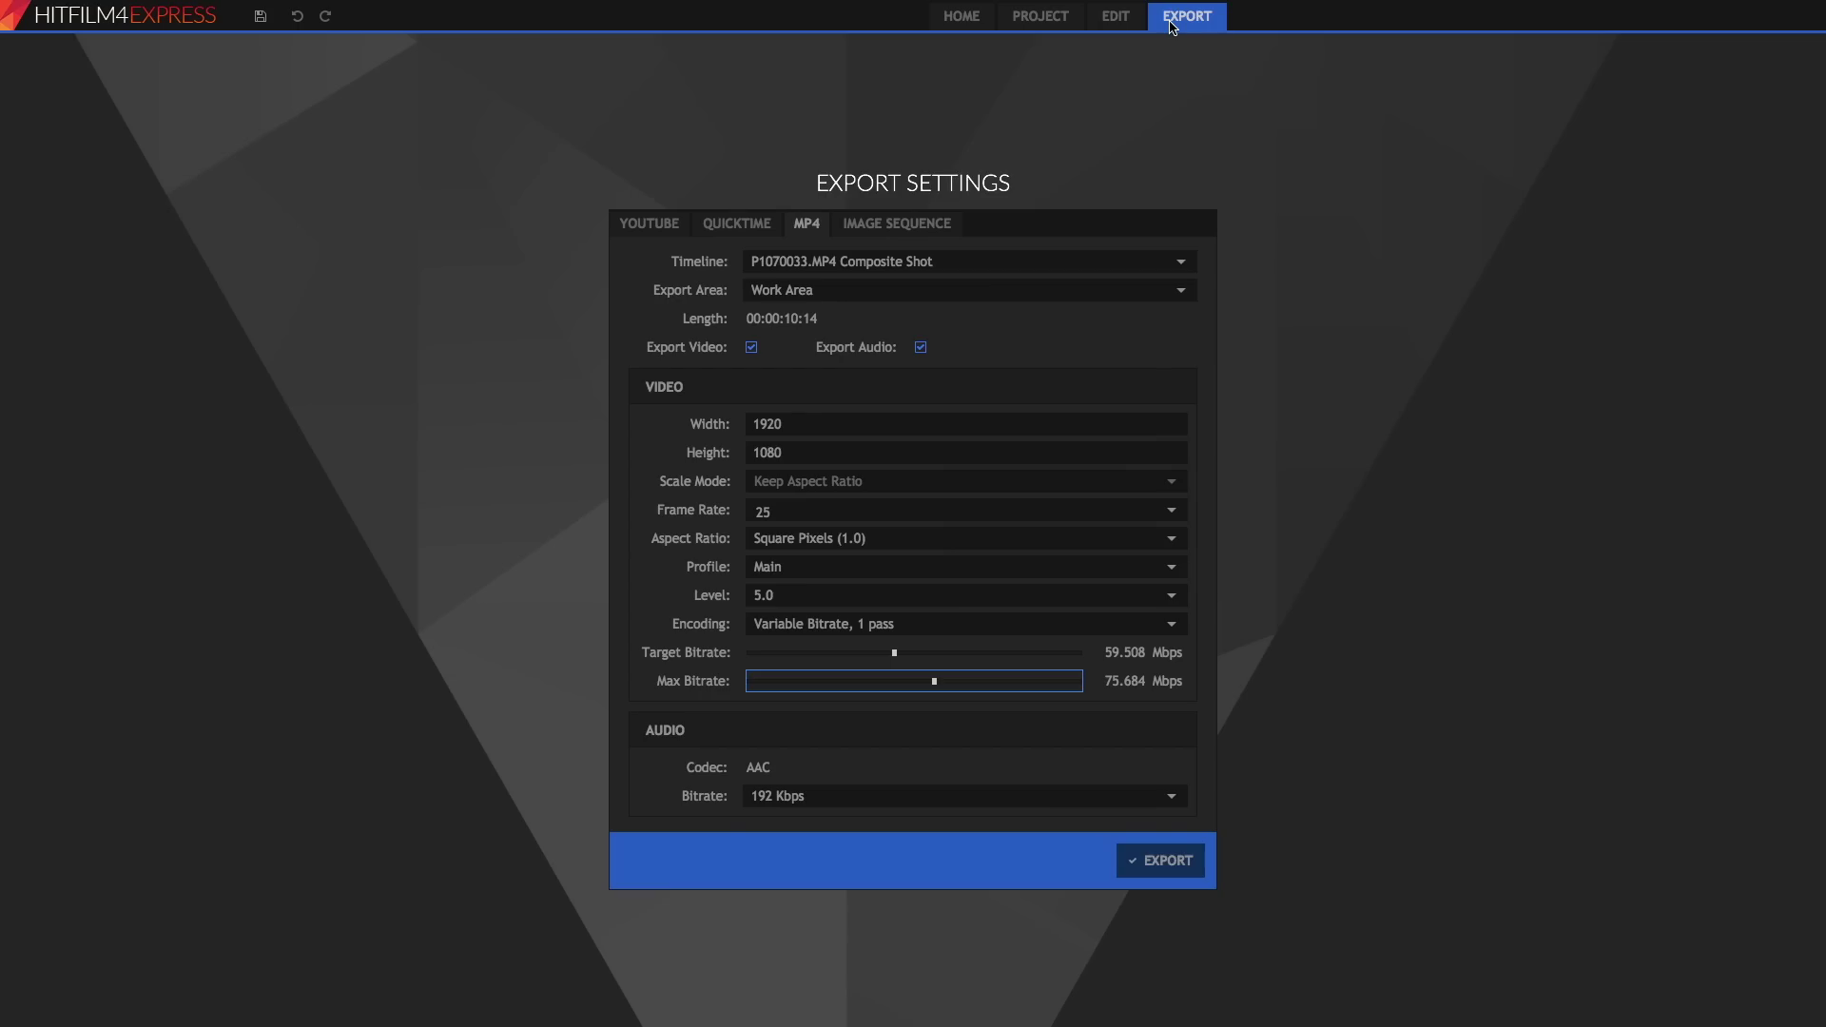
click(1111, 18)
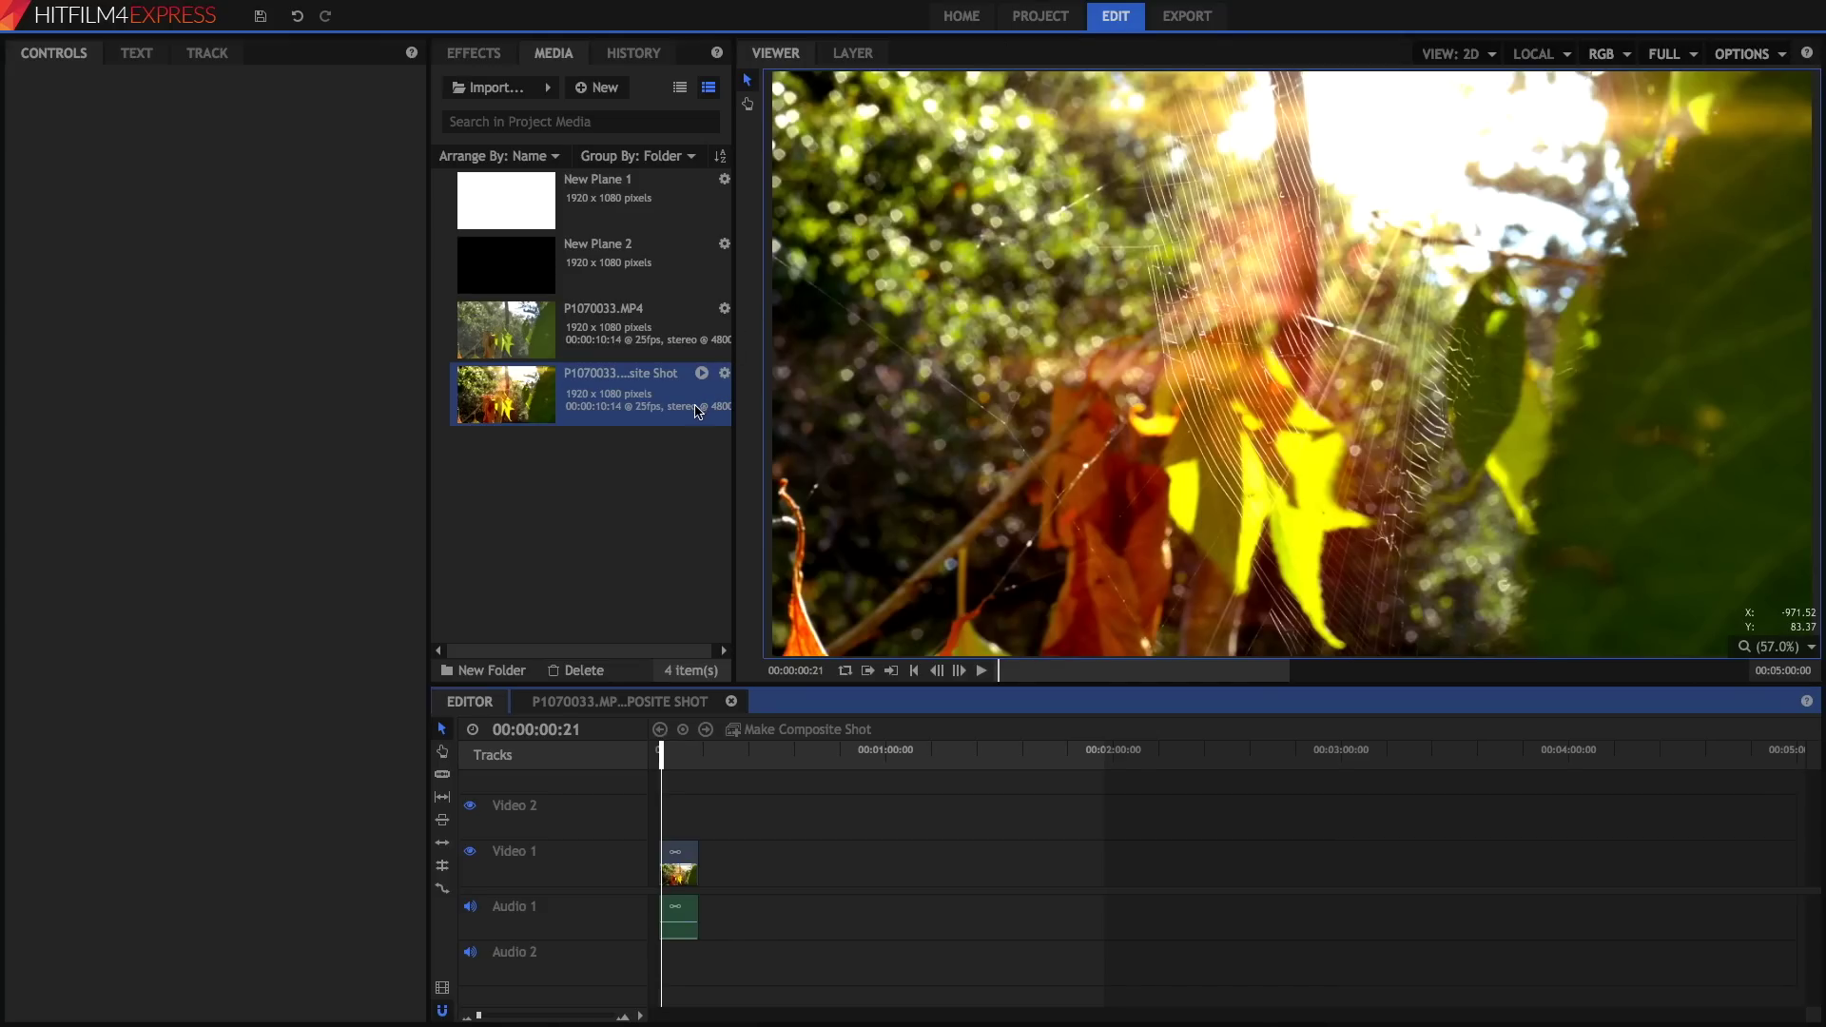
right_click(689, 857)
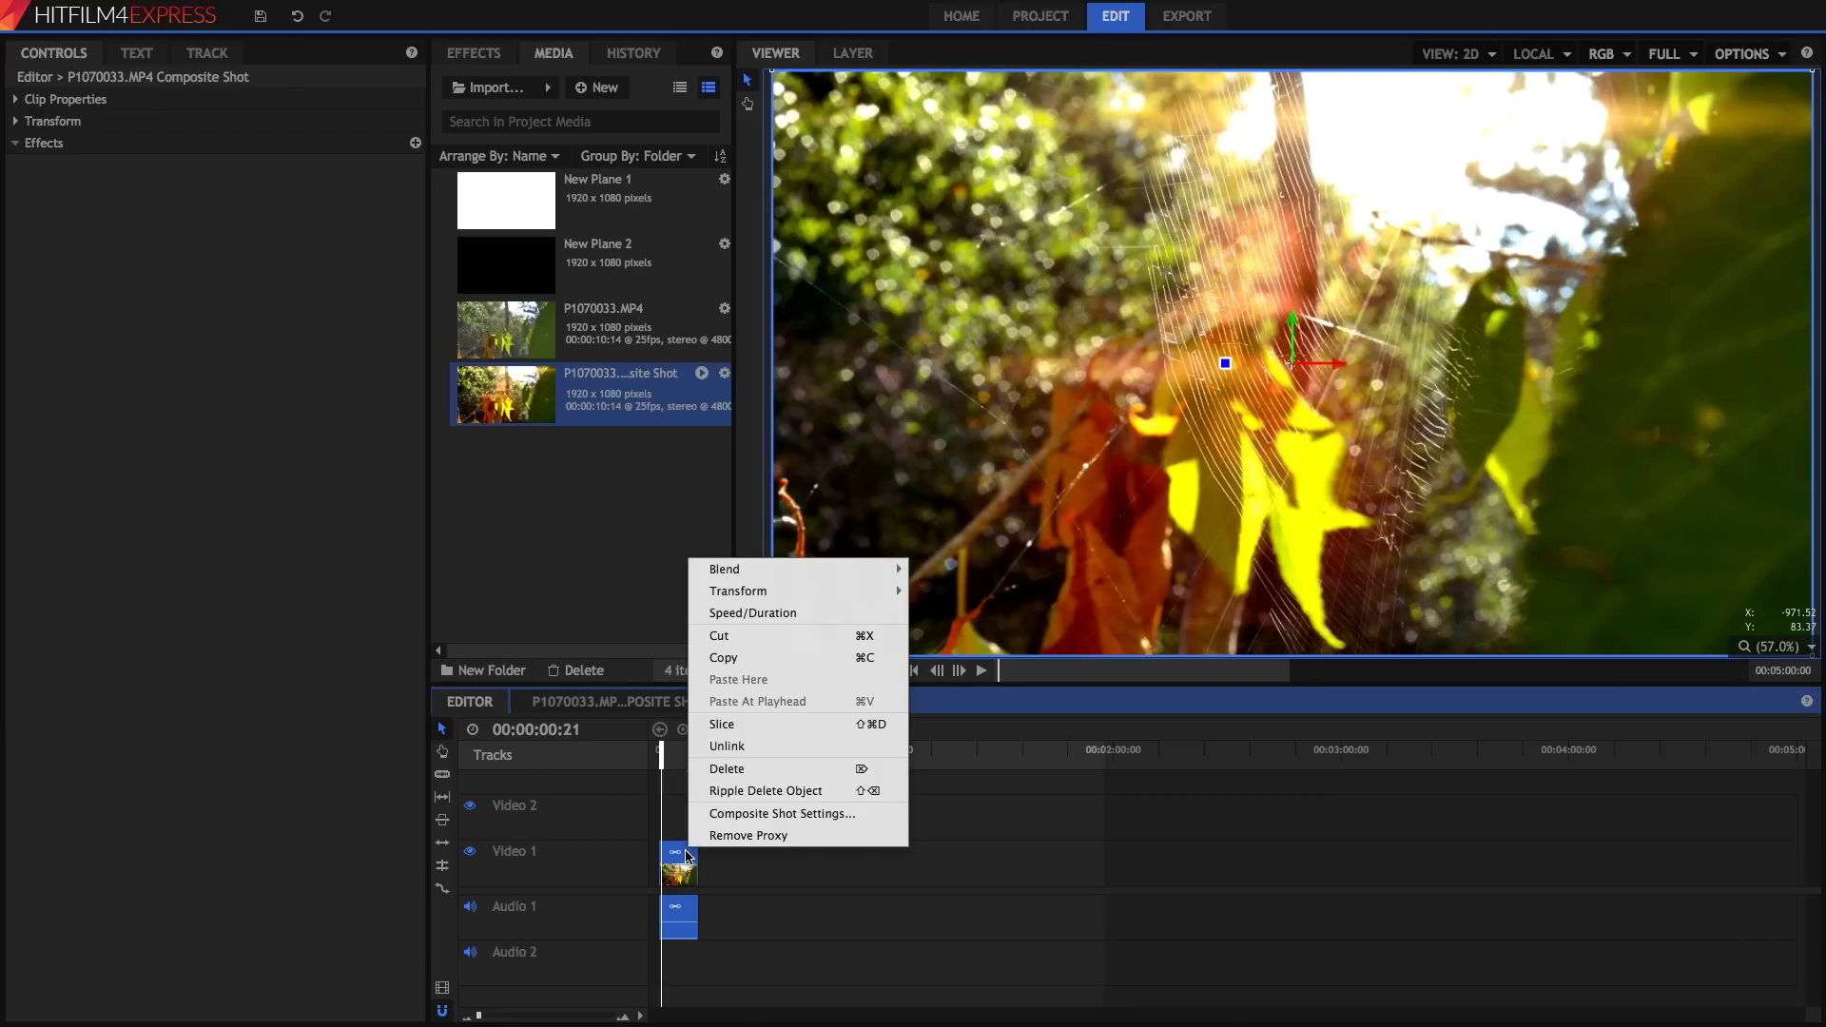
Step: Dismiss the clip menu and choose Make Proxy for the P1070033.MP4 media item
click(673, 640)
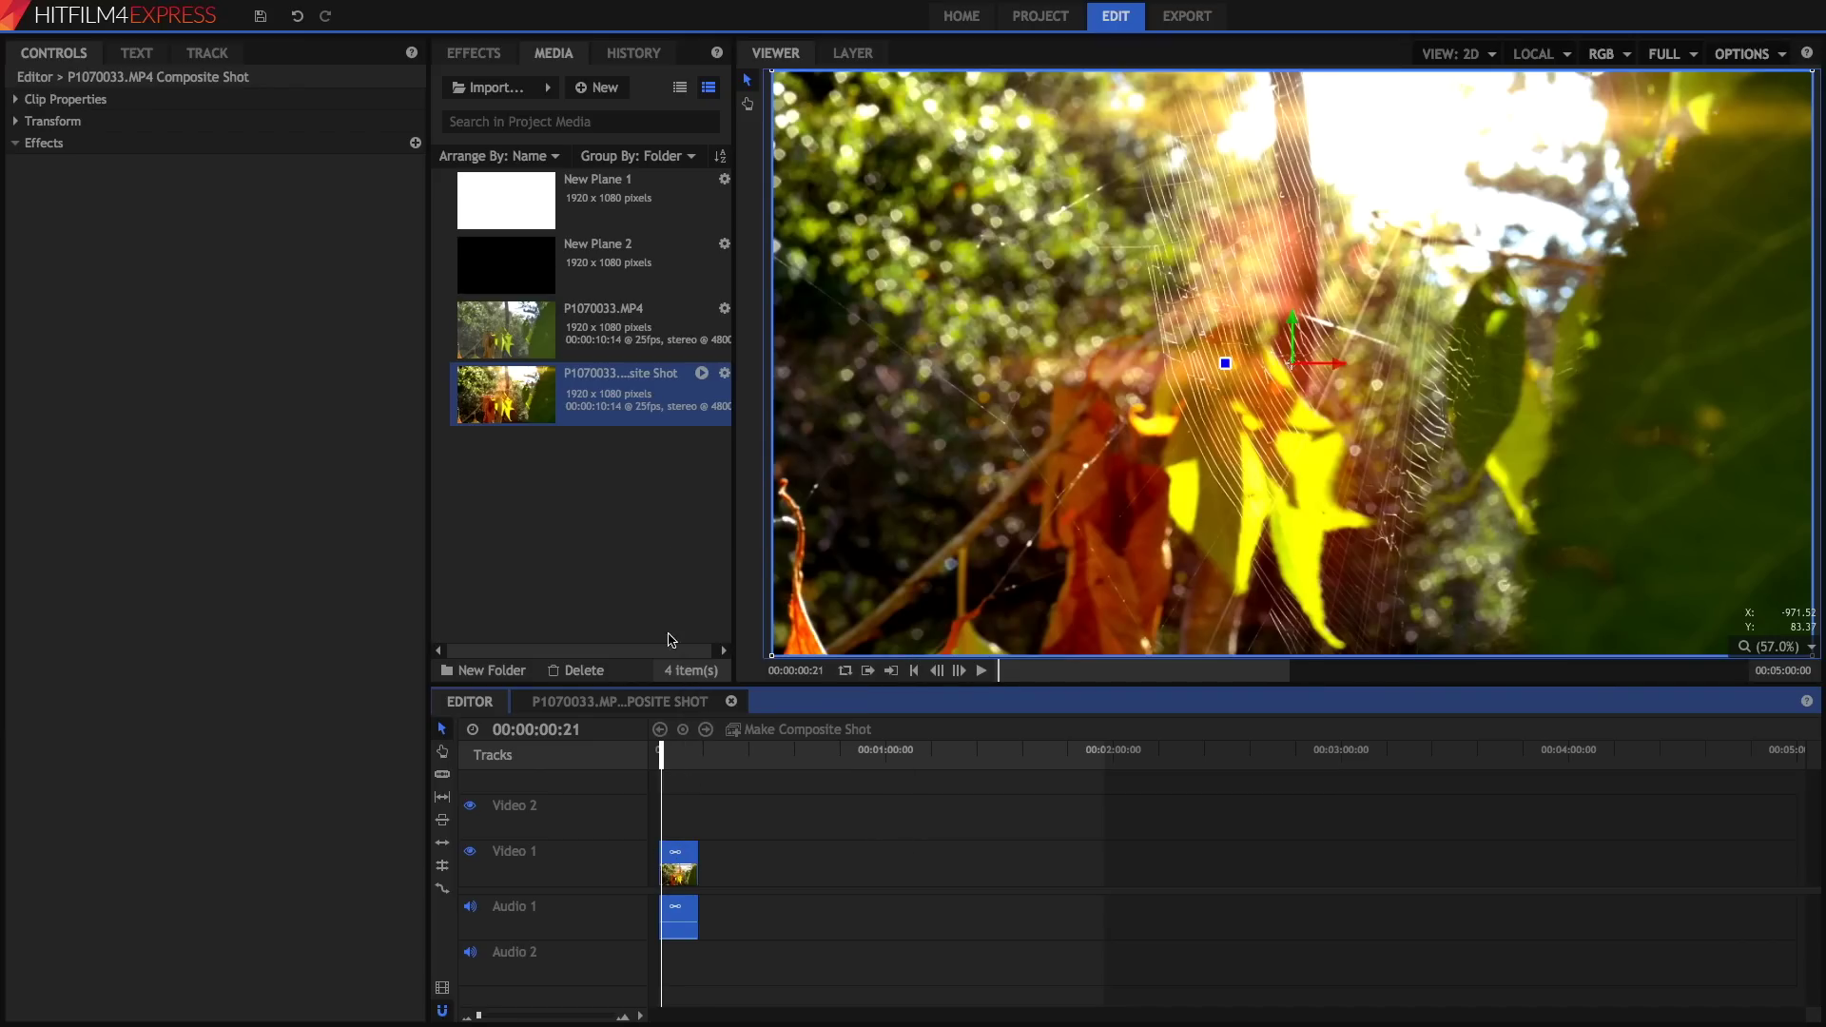
right_click(600, 312)
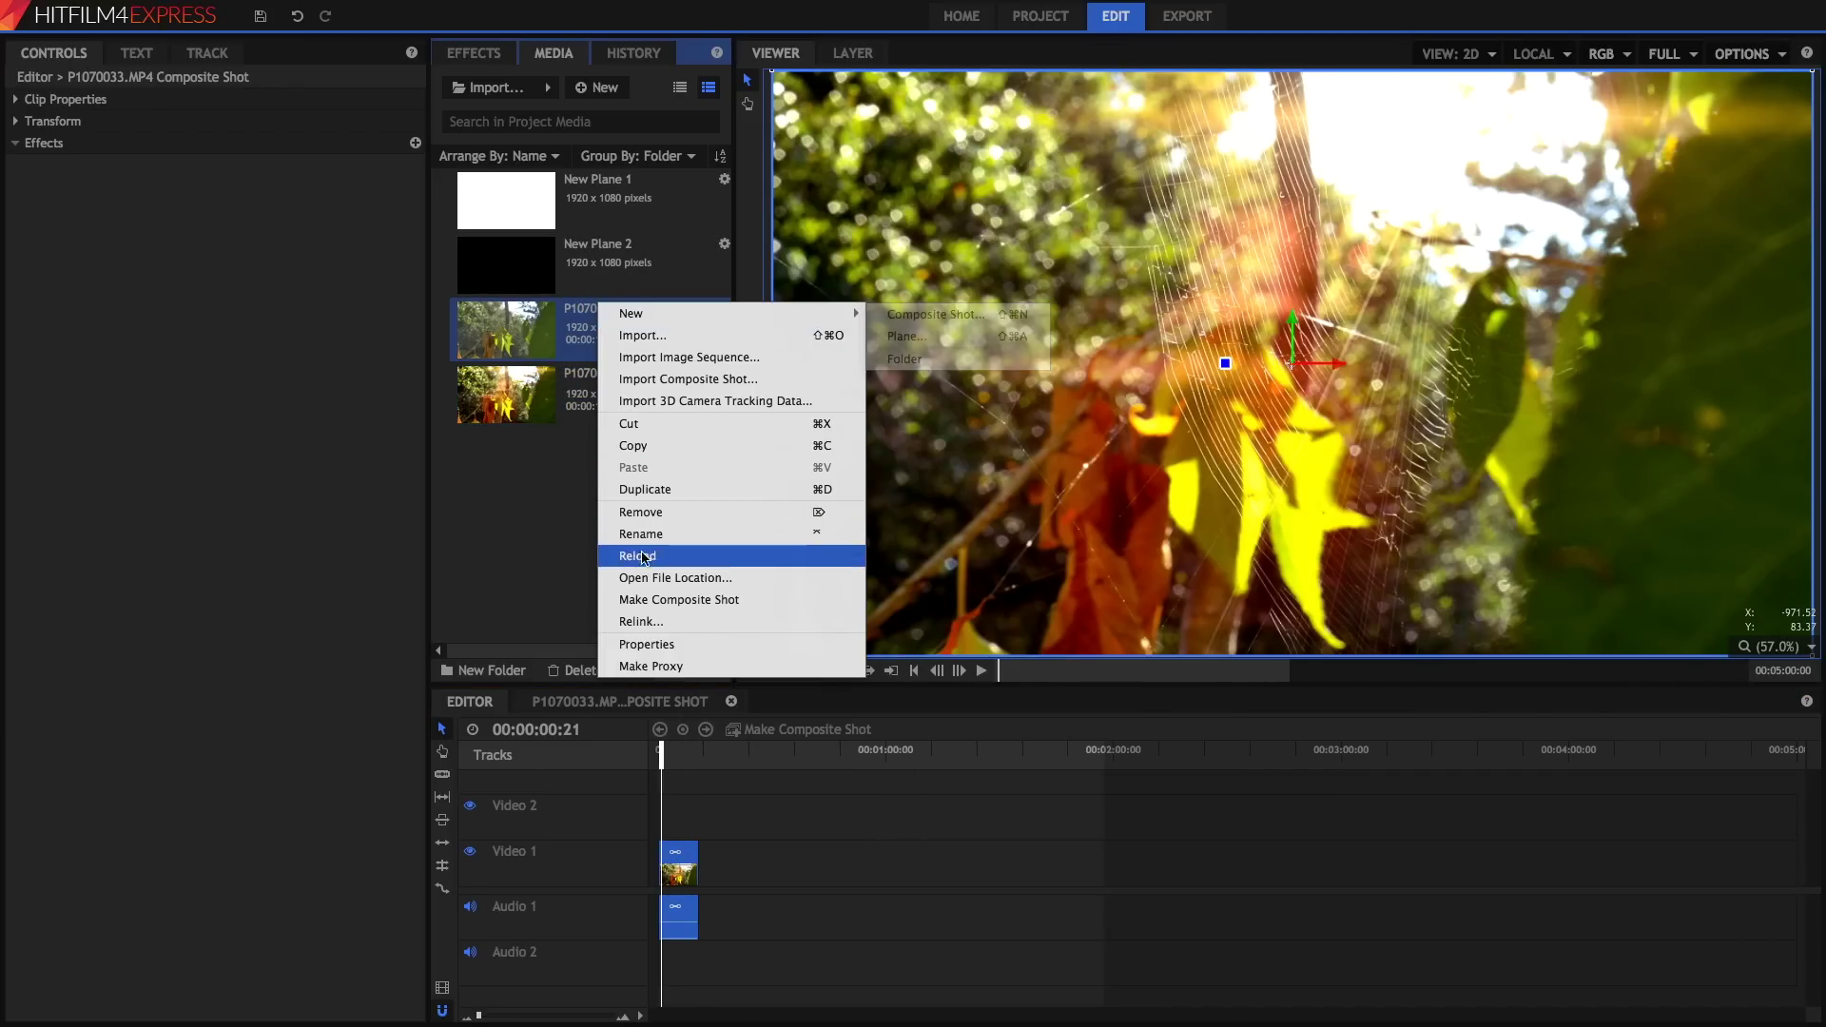
click(656, 667)
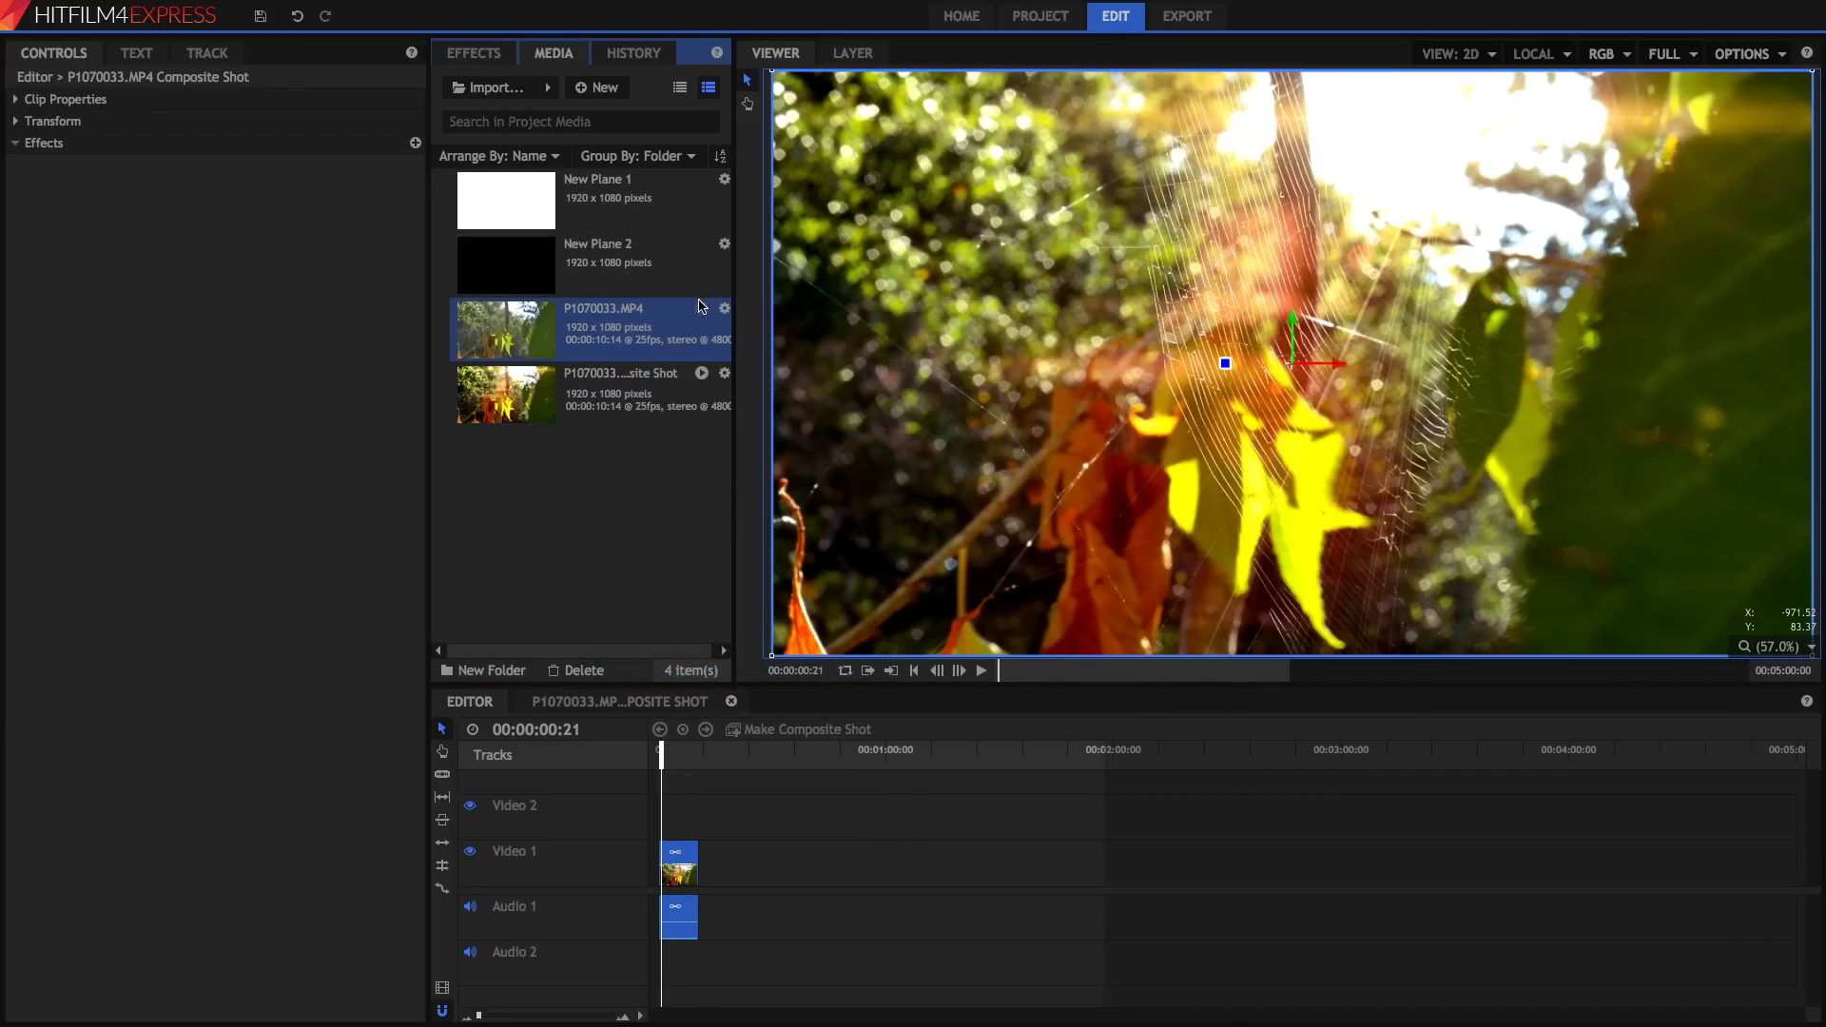